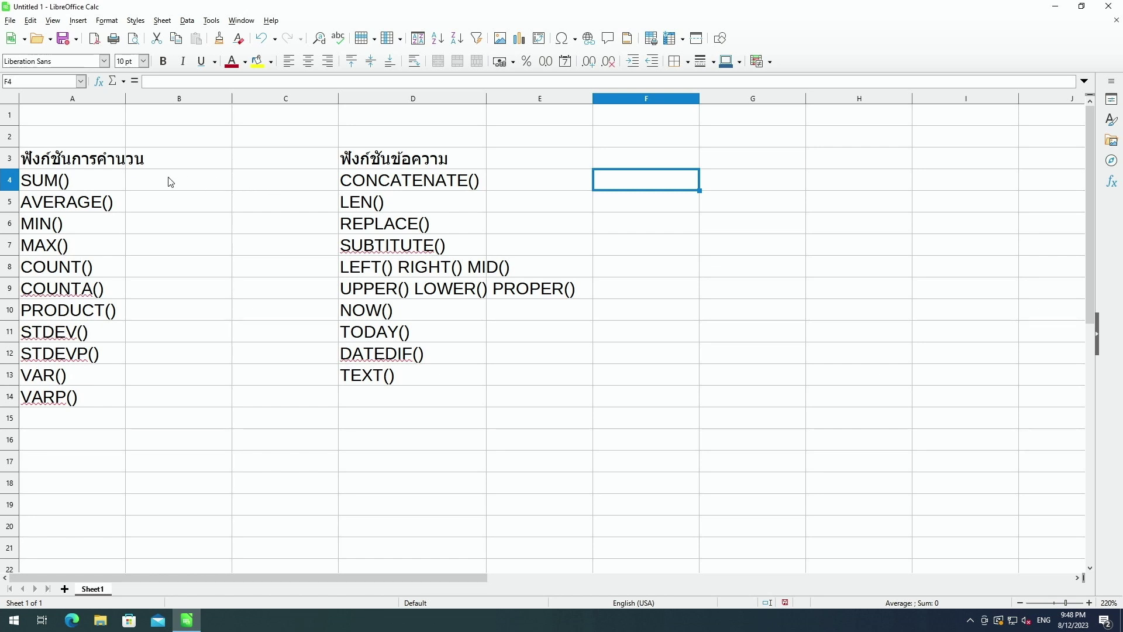
Review the calculation functions in column A, the text functions in column D, and the quick functions offered for the formula bar
{"action": "left_click", "coordinate": [125, 166]}
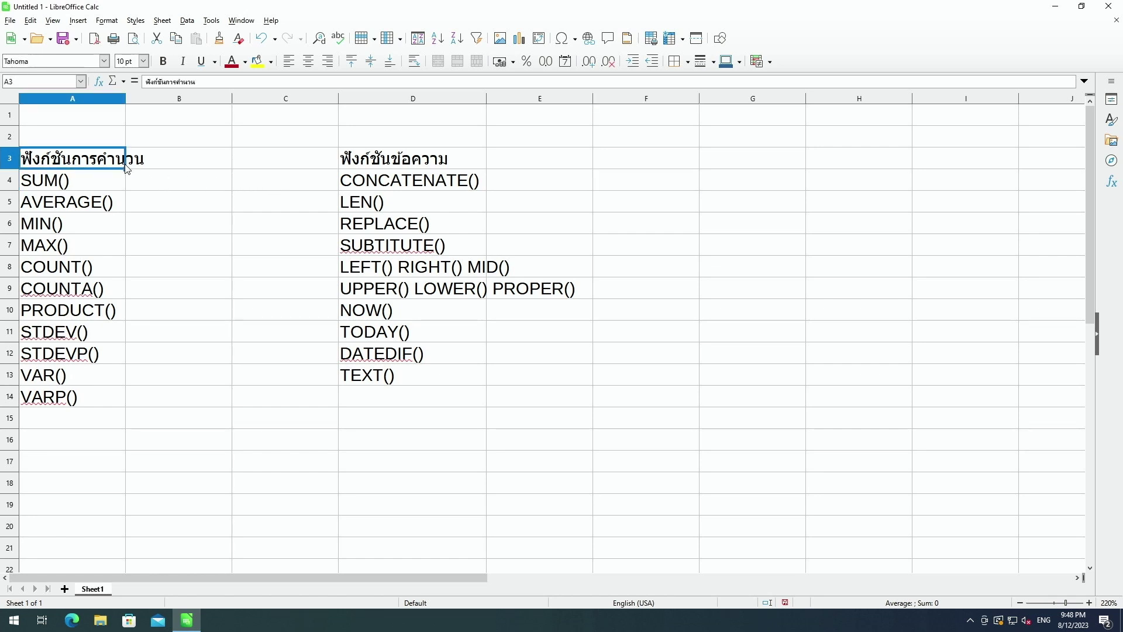
{"action": "left_click", "coordinate": [145, 174]}
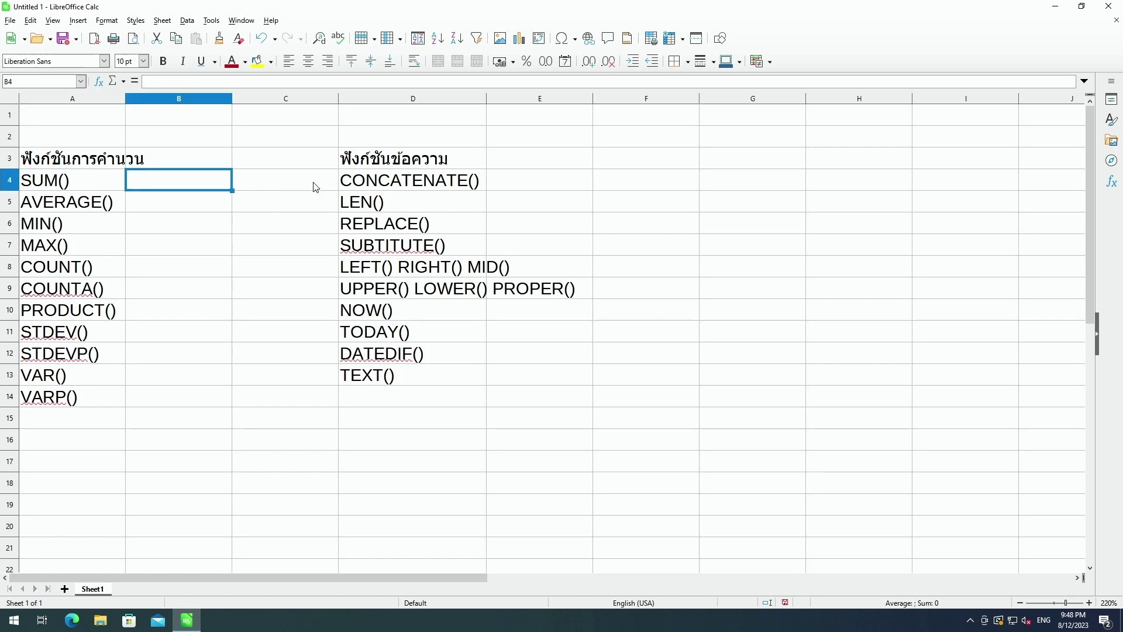
{"action": "left_click", "coordinate": [367, 168]}
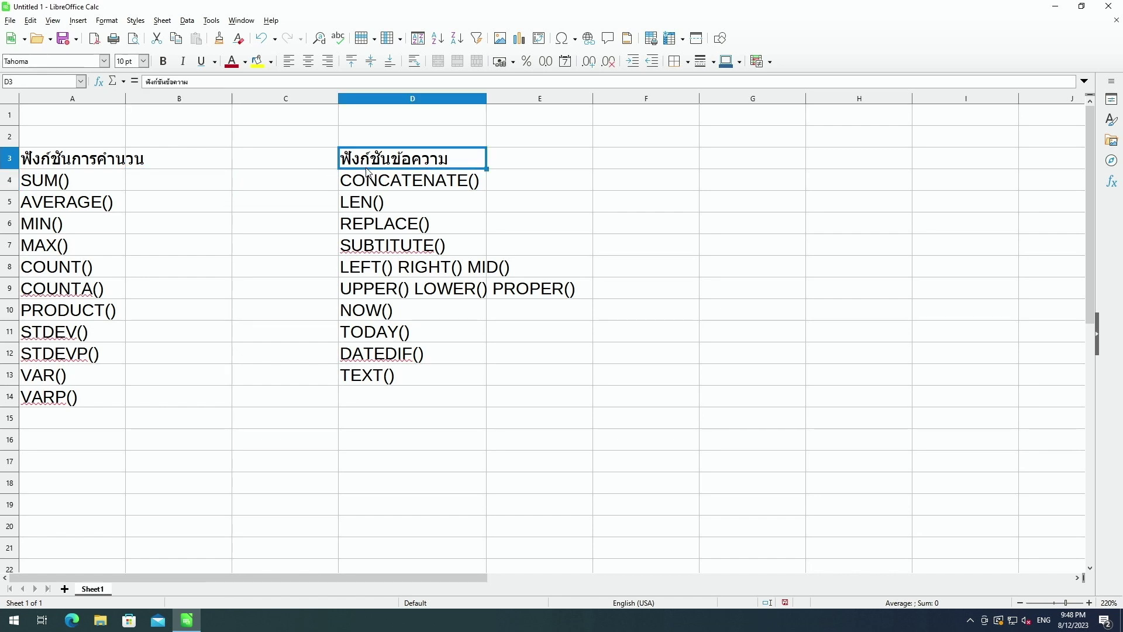
{"action": "left_click", "coordinate": [371, 183]}
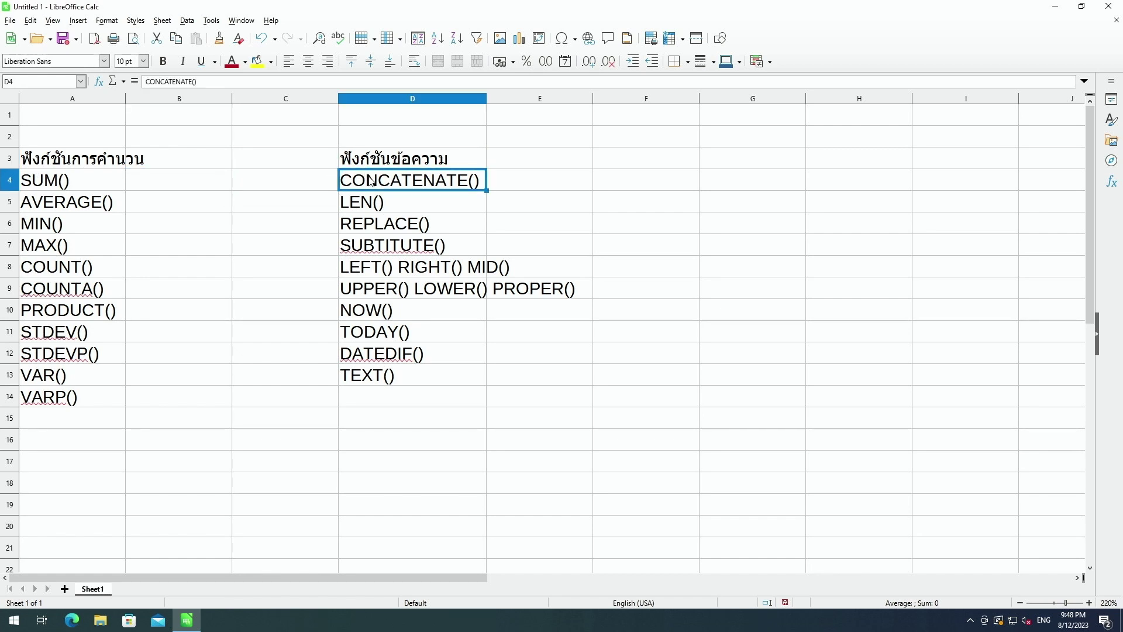
{"action": "left_click", "coordinate": [314, 164]}
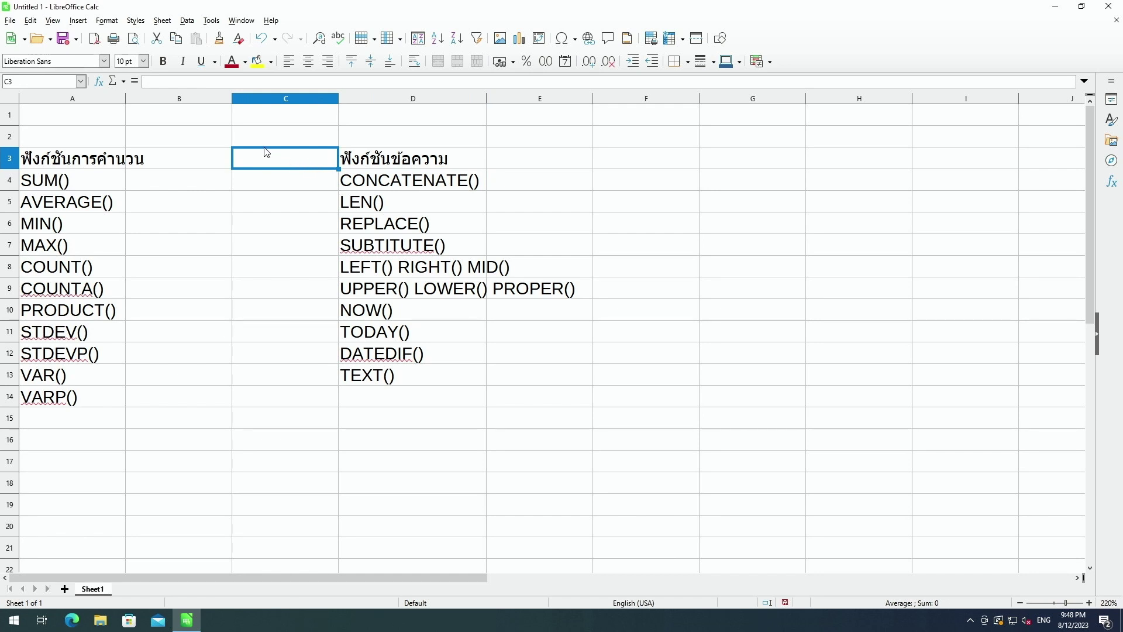
{"action": "left_click", "coordinate": [115, 164]}
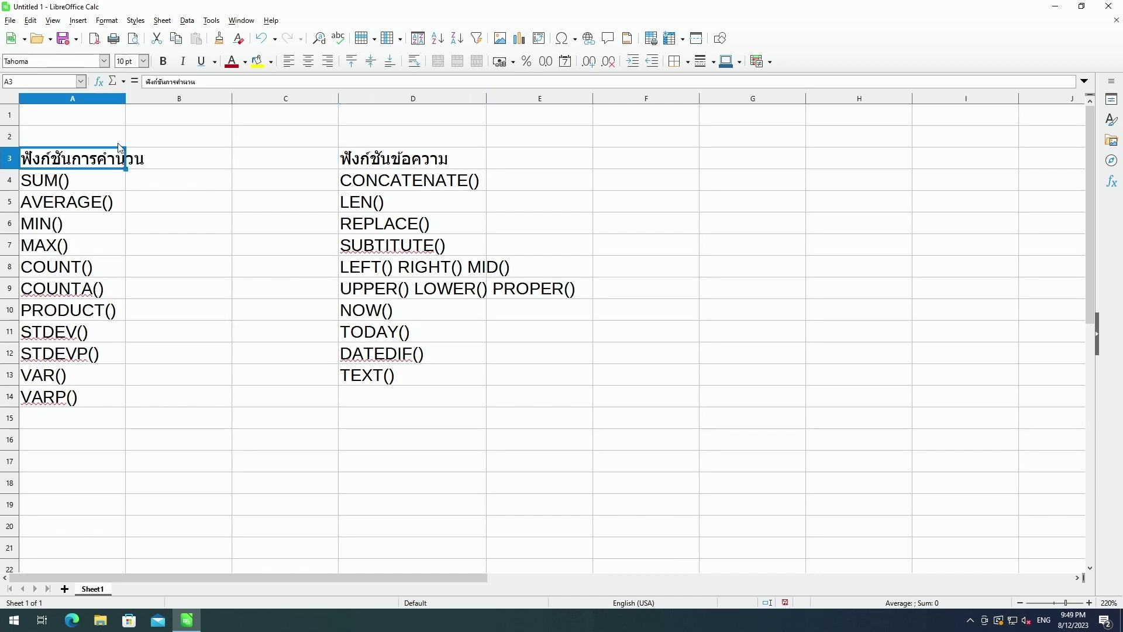
{"action": "left_click", "coordinate": [123, 83]}
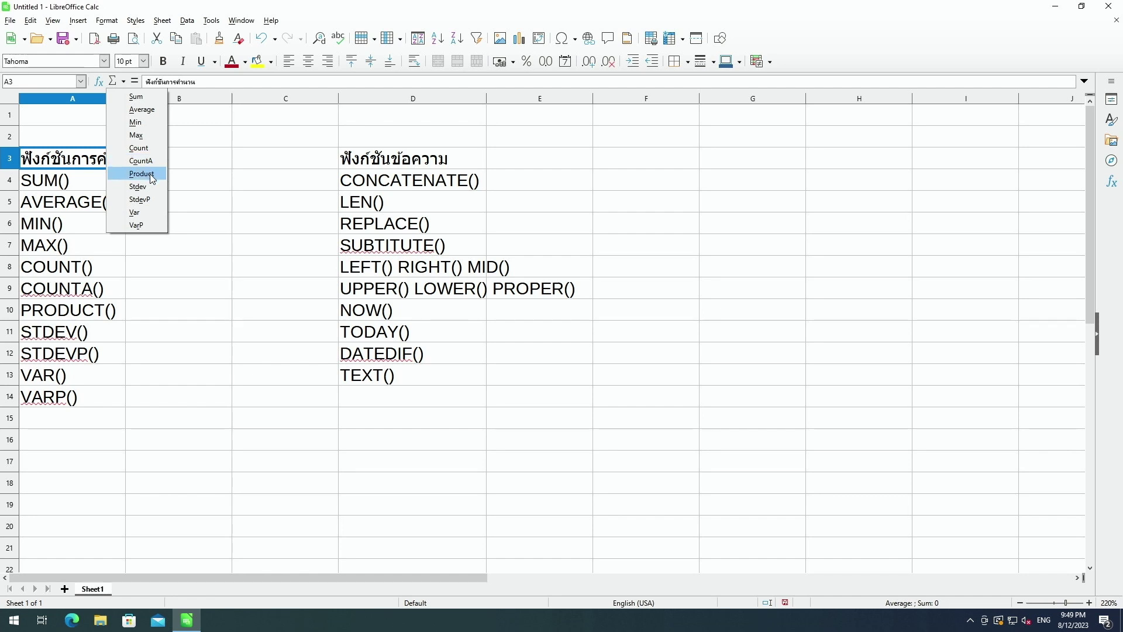
{"action": "left_click", "coordinate": [199, 196]}
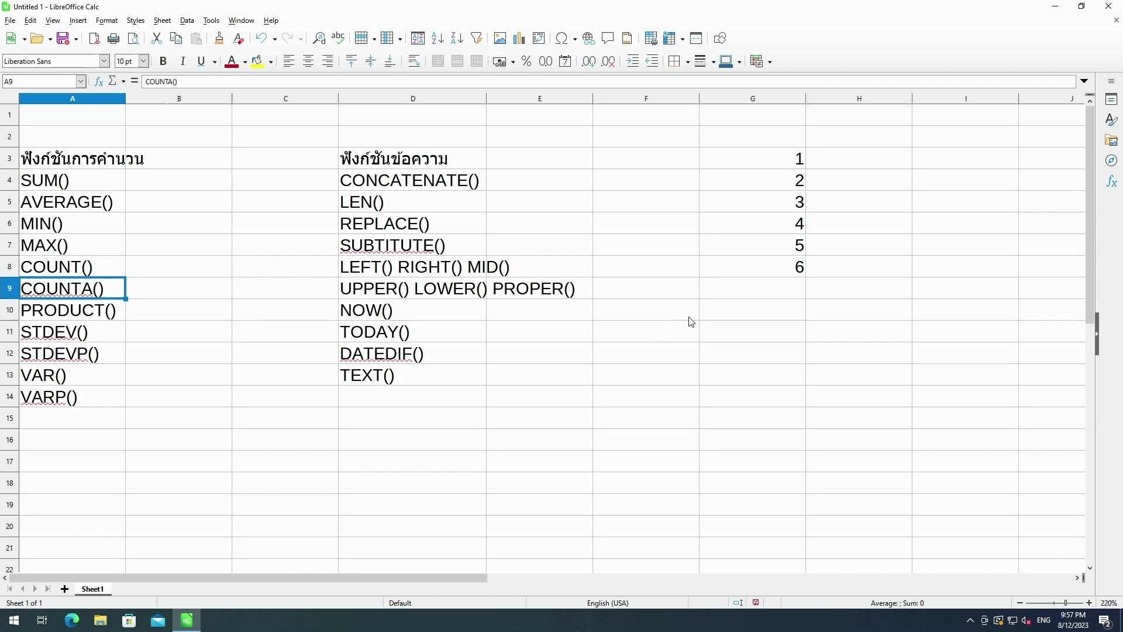
Start a SUM formula in cell G10 with G3 and G4 as separate, comma-delimited arguments
{"action": "left_click", "coordinate": [715, 312]}
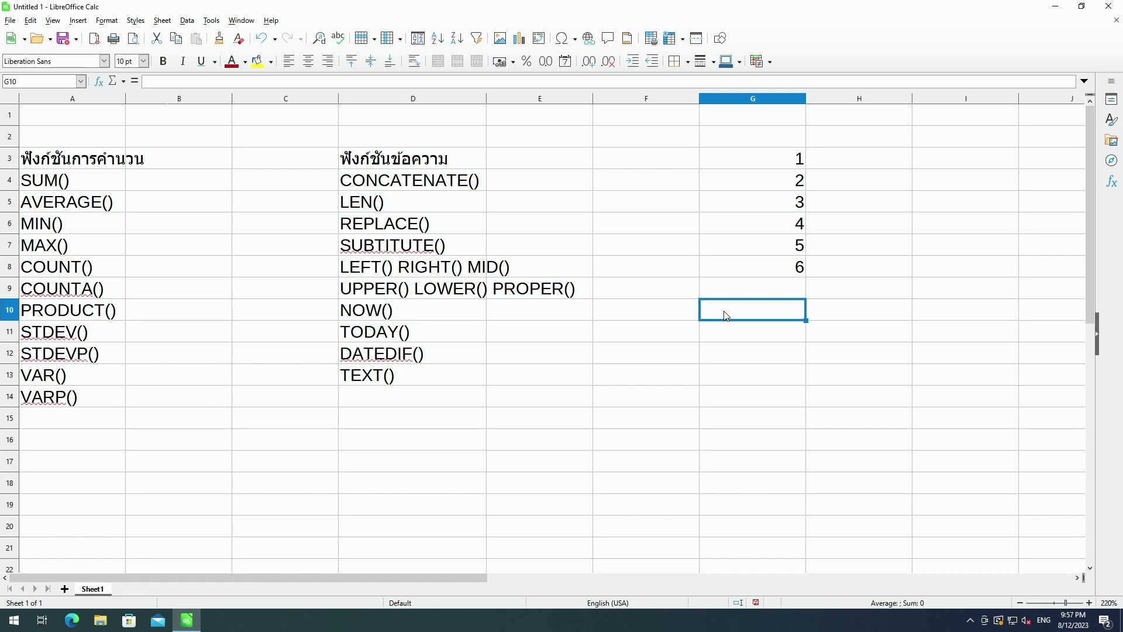
{"action": "type", "text": "="}
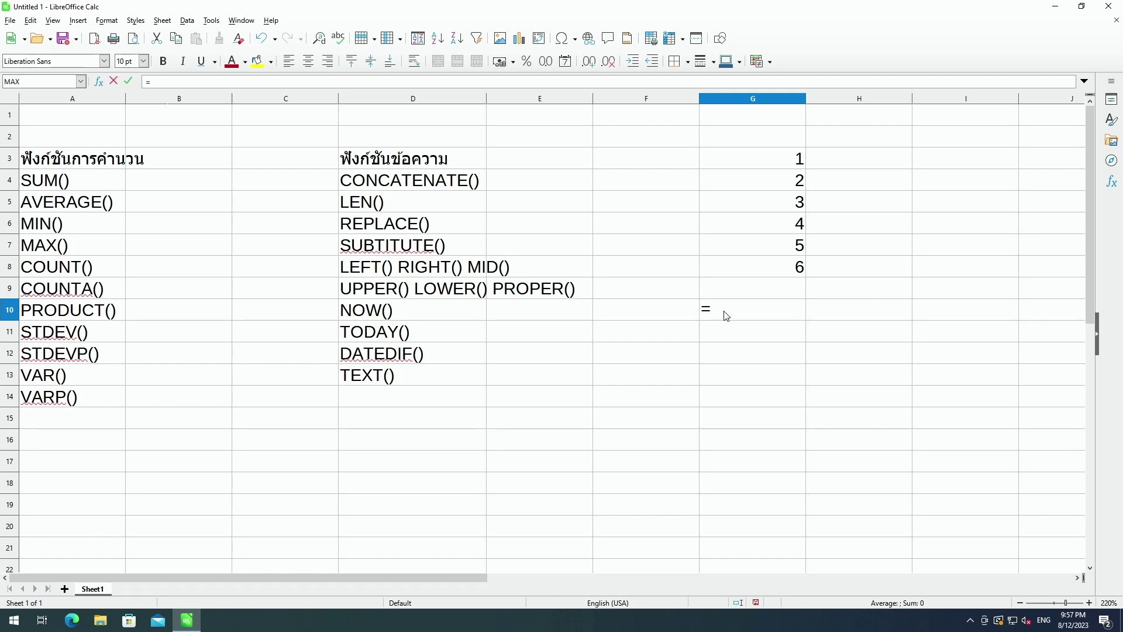
{"action": "type", "text": "SUM"}
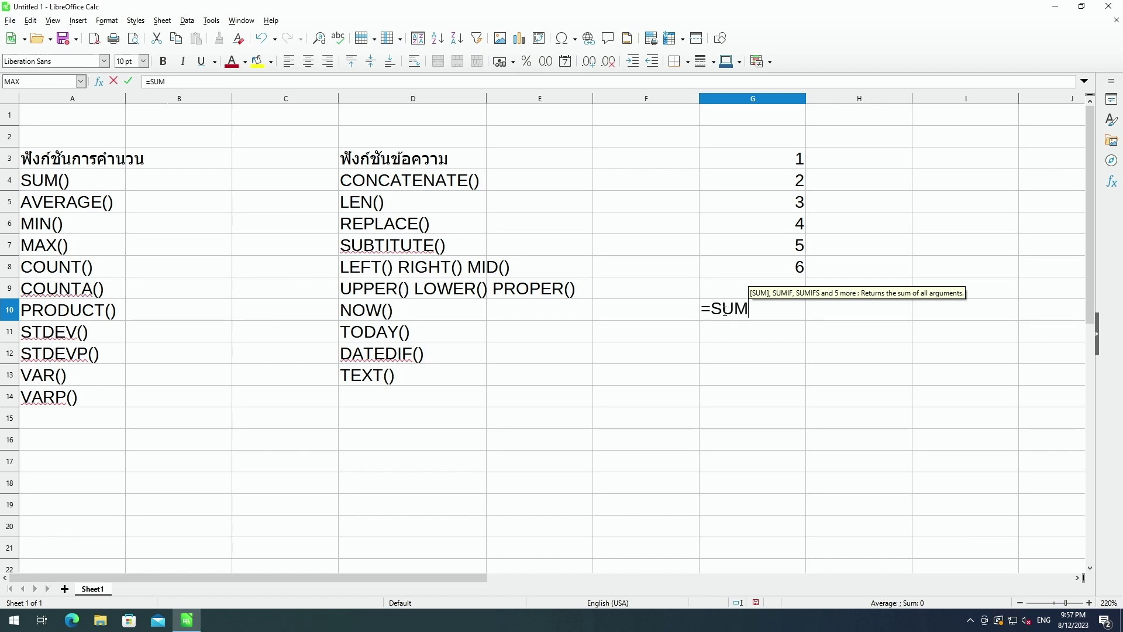
{"action": "type", "text": "("}
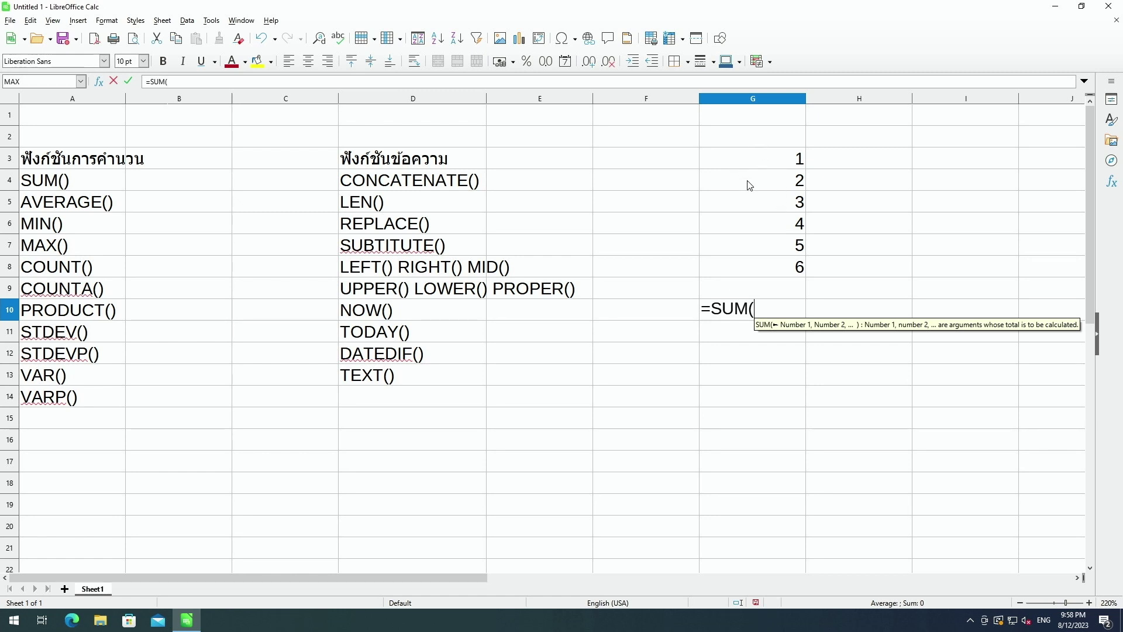
{"action": "type", "text": "G"}
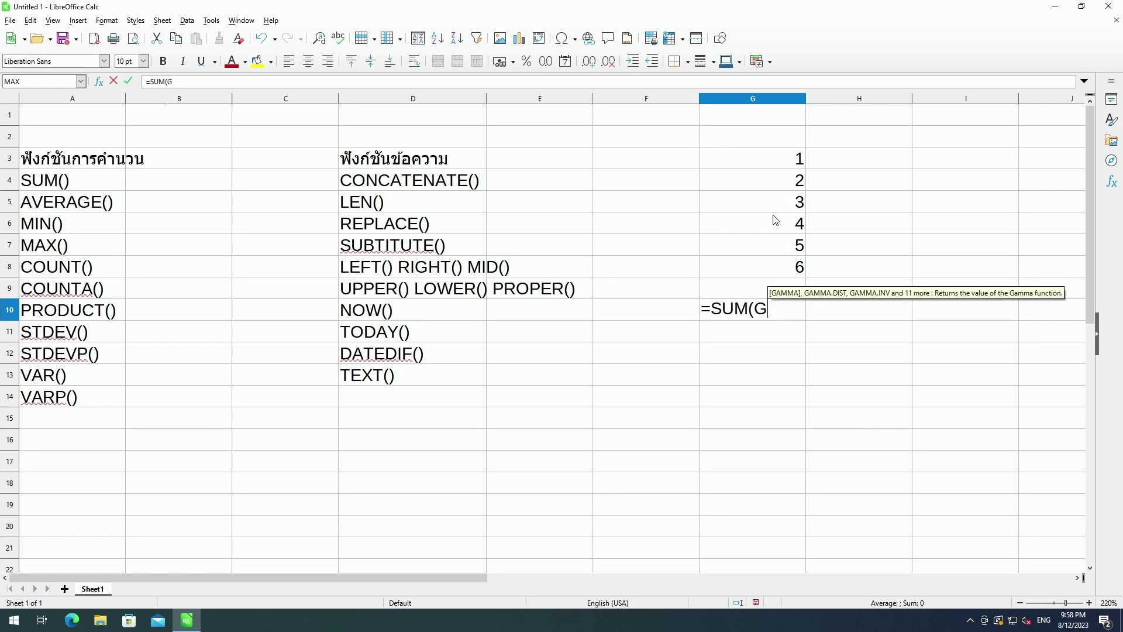
{"action": "type", "text": "3,"}
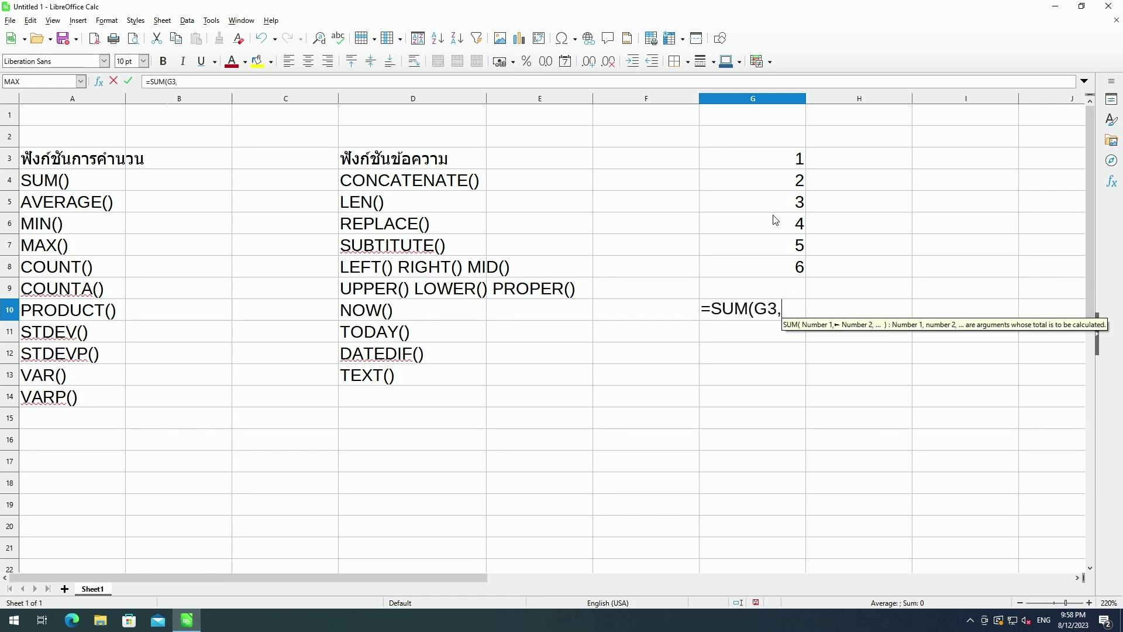
{"action": "type", "text": "G"}
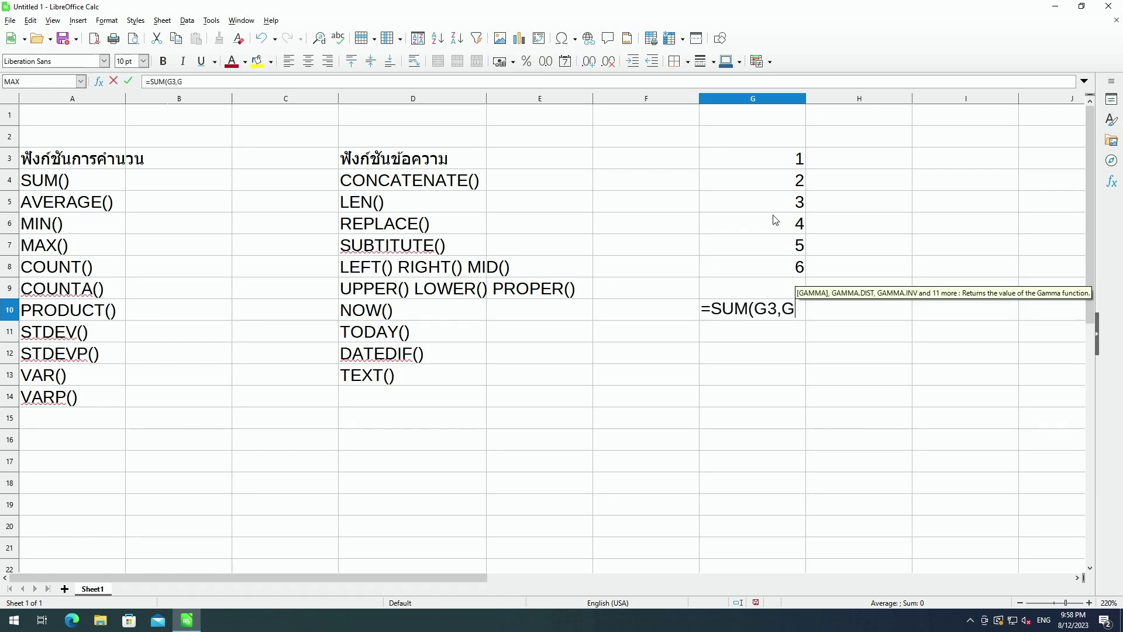
{"action": "type", "text": "4"}
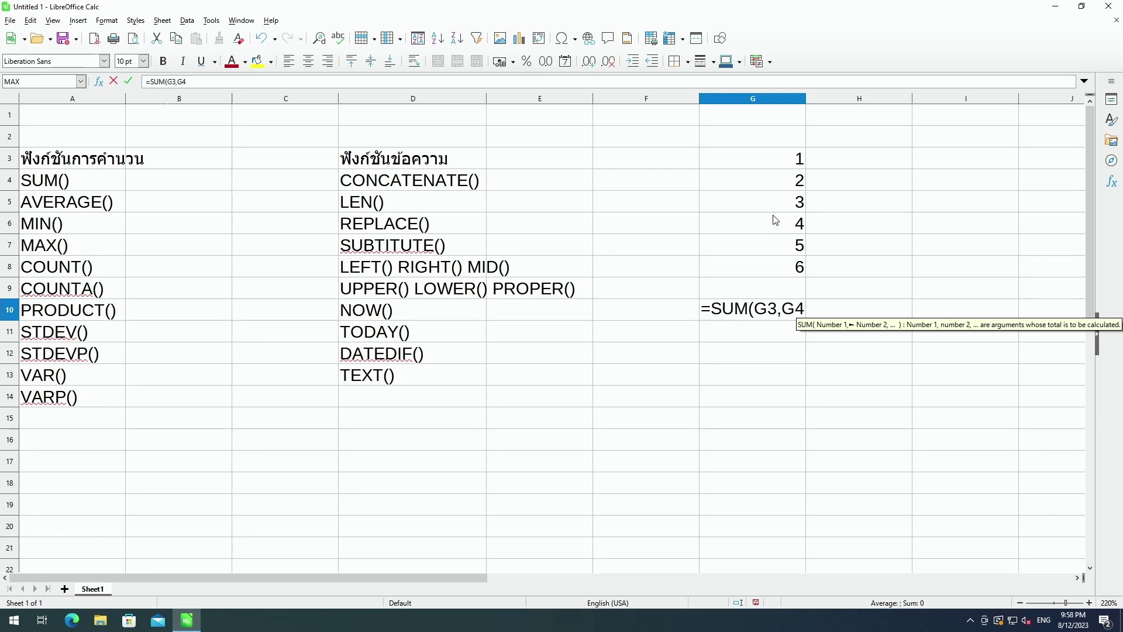
Change the arguments of the formula in G10 to a continuous range so it reads =SUM(G3:G8), and confirm it
{"action": "key", "text": "BackSpace"}
{"action": "key", "text": "BackSpace"}
{"action": "key", "text": "BackSpace"}
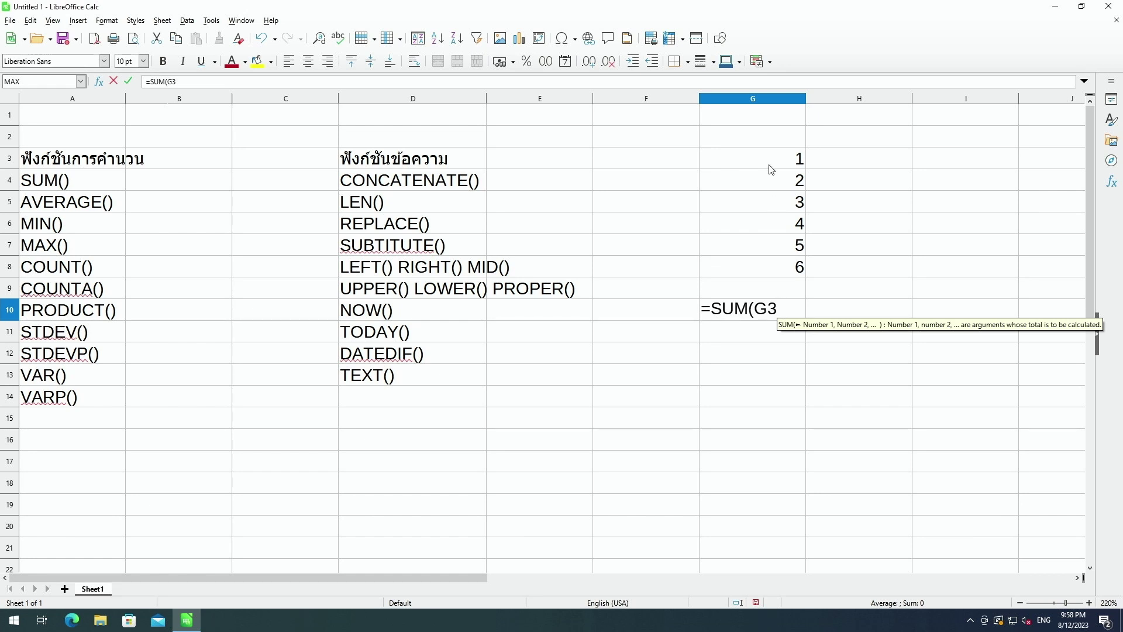
{"action": "type", "text": ":"}
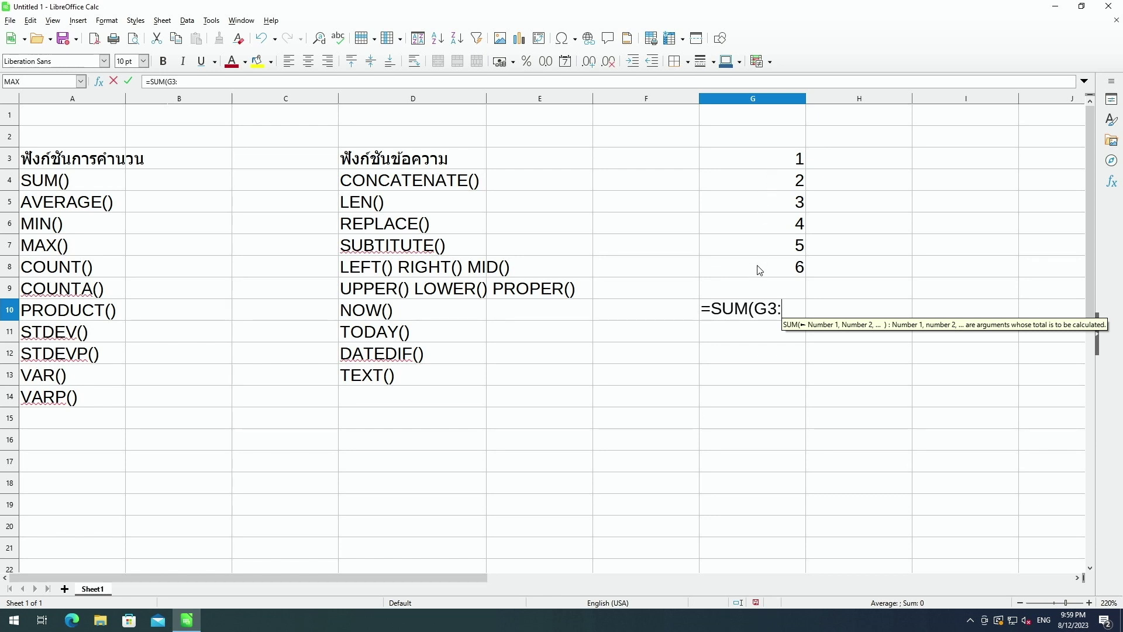
{"action": "type", "text": "G8"}
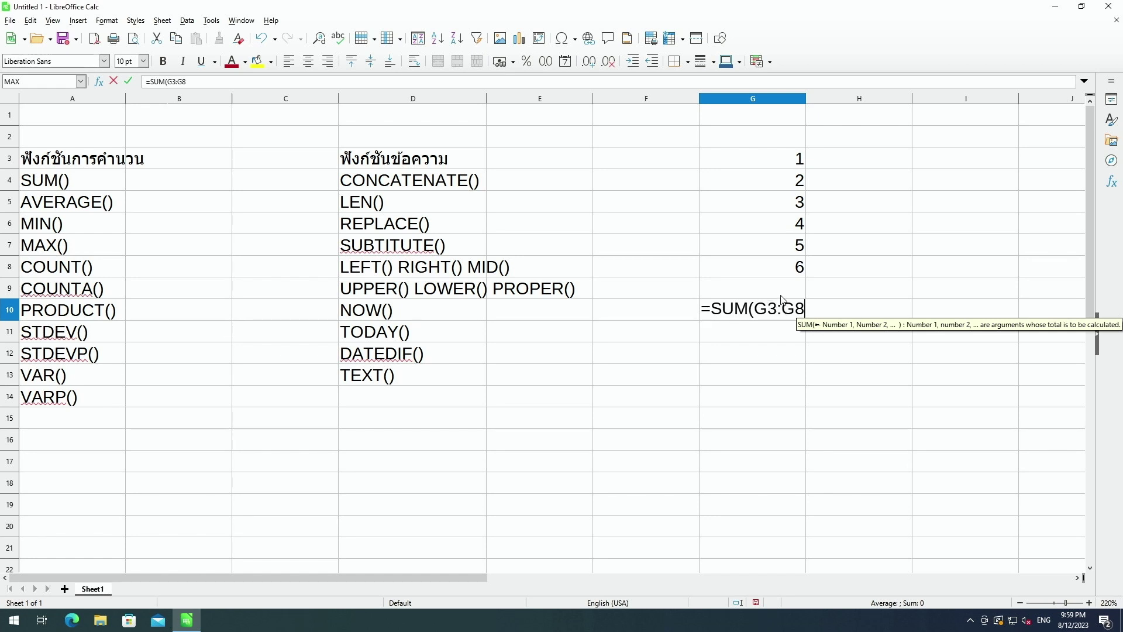
{"action": "type", "text": ")"}
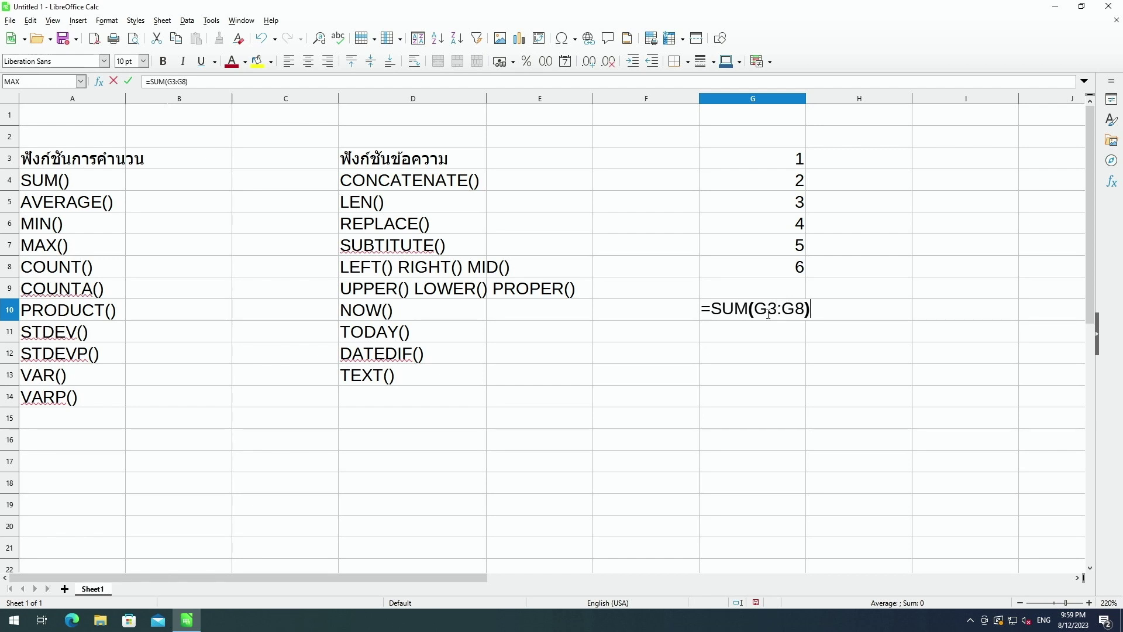
{"action": "key", "text": "Return"}
{"action": "left_click", "coordinate": [764, 316]}
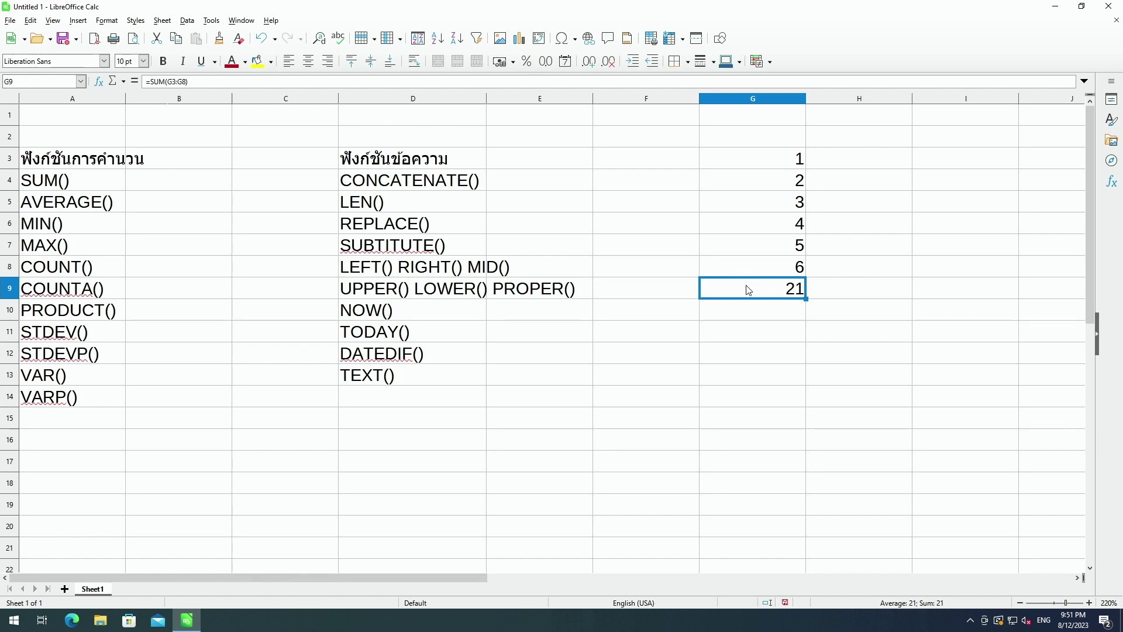
Clear cell G9 and fill it with the quick Sum function applied to the selected range G3:G9
{"action": "key", "text": "Delete"}
{"action": "left_click", "coordinate": [100, 185]}
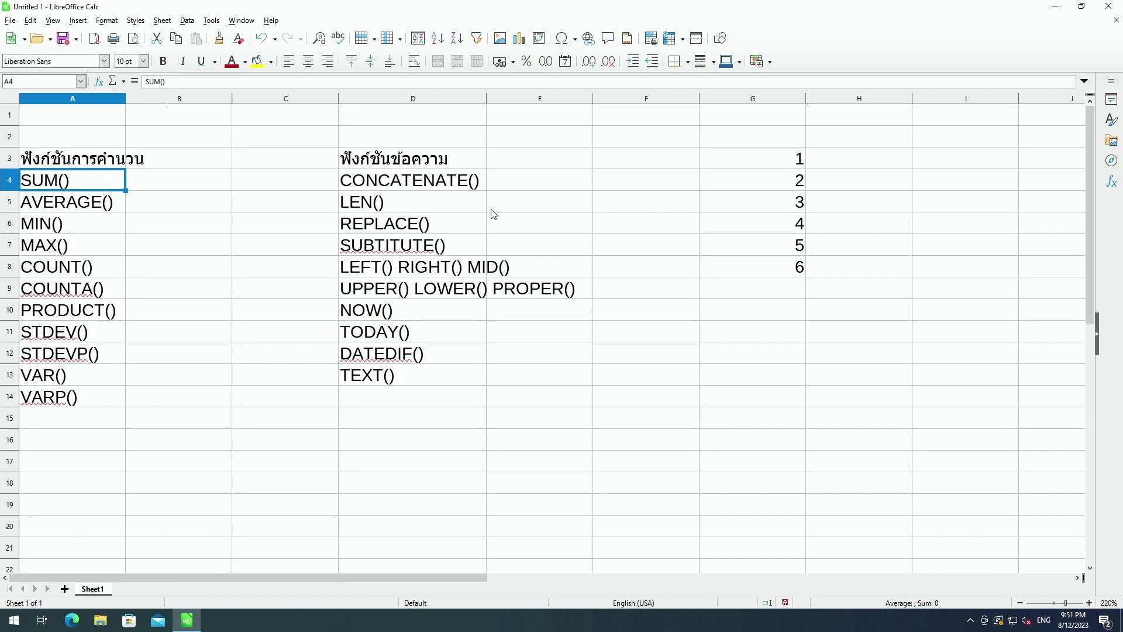
{"action": "left_click_drag", "start_coordinate": [743, 165], "coordinate": [752, 291]}
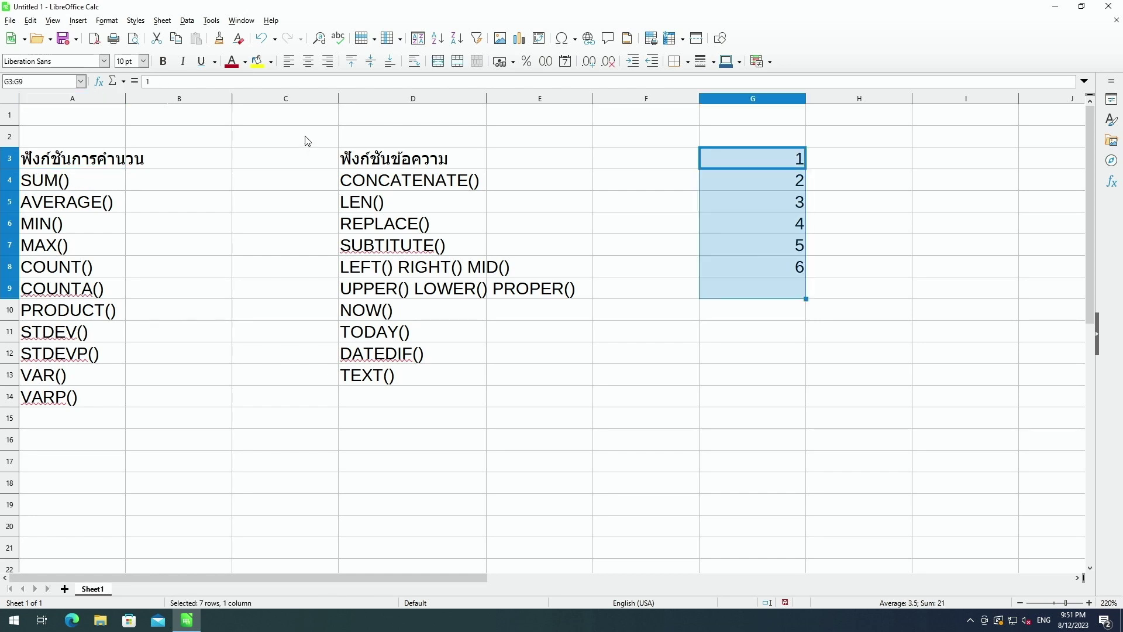
{"action": "left_click", "coordinate": [124, 82]}
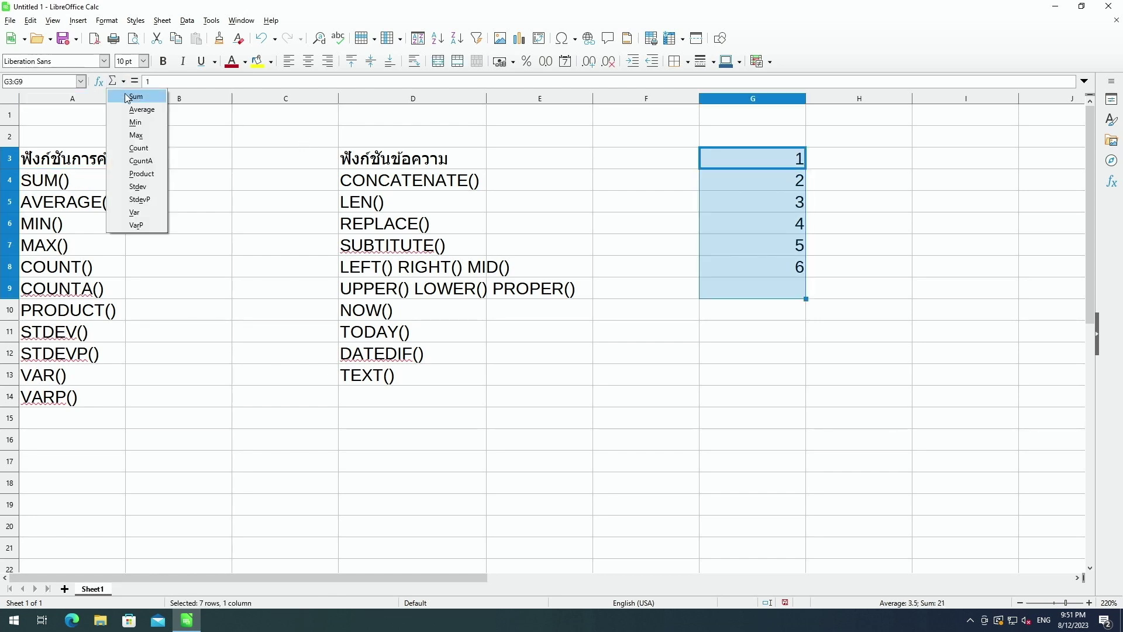
{"action": "left_click", "coordinate": [127, 96]}
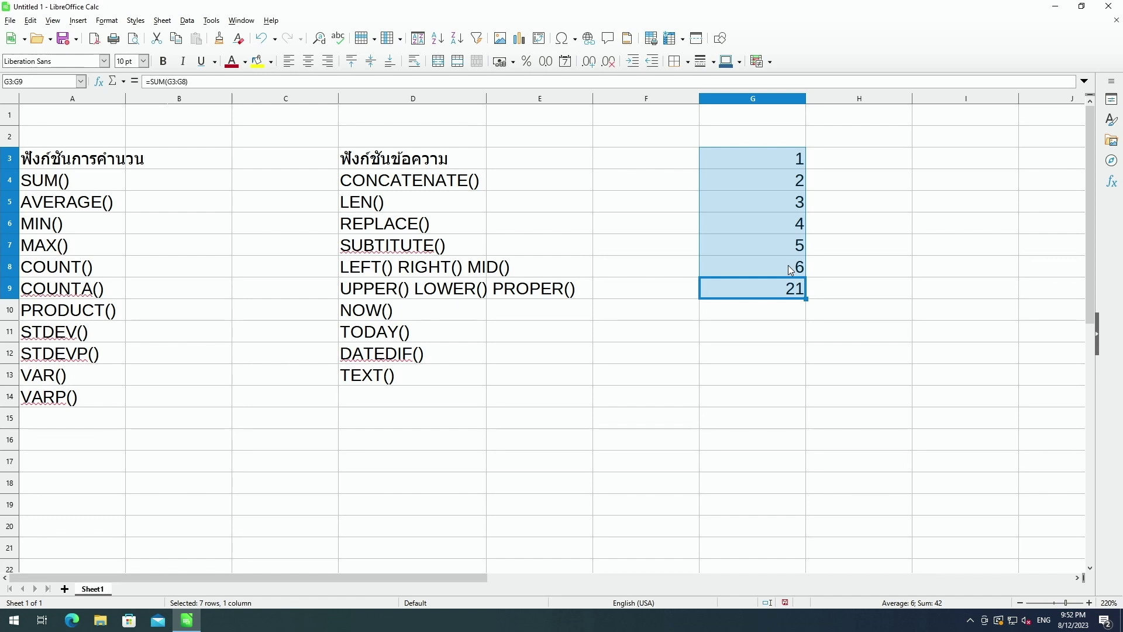
{"action": "left_click", "coordinate": [778, 306]}
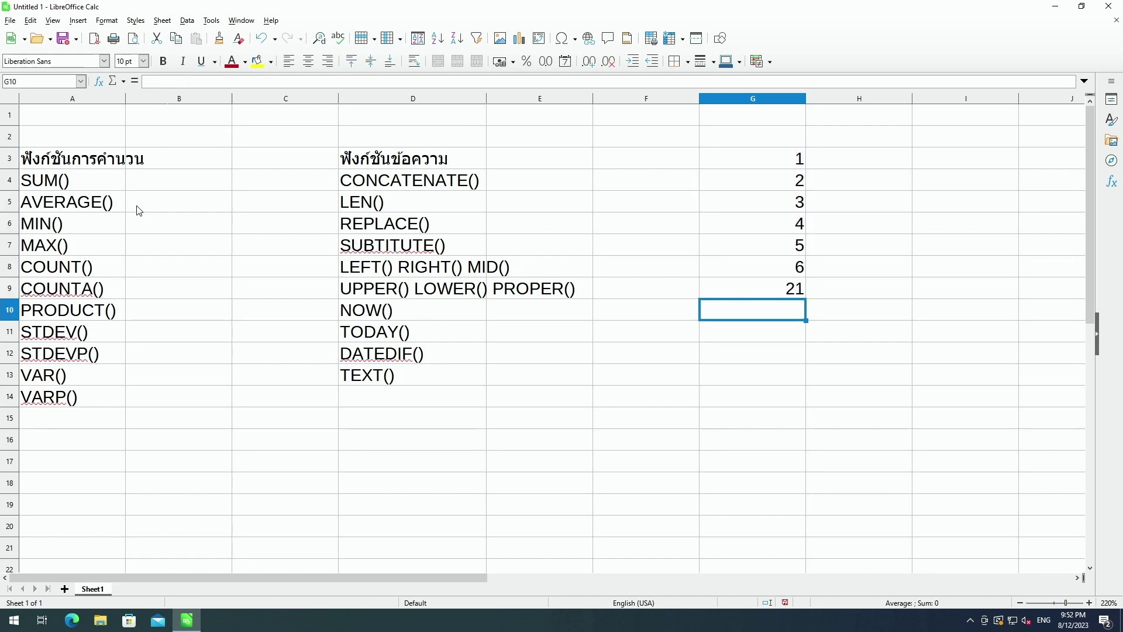
Replace the sum in cell G9 with the quick Average function, using the range G3:G9 as the selection
{"action": "left_click", "coordinate": [121, 209]}
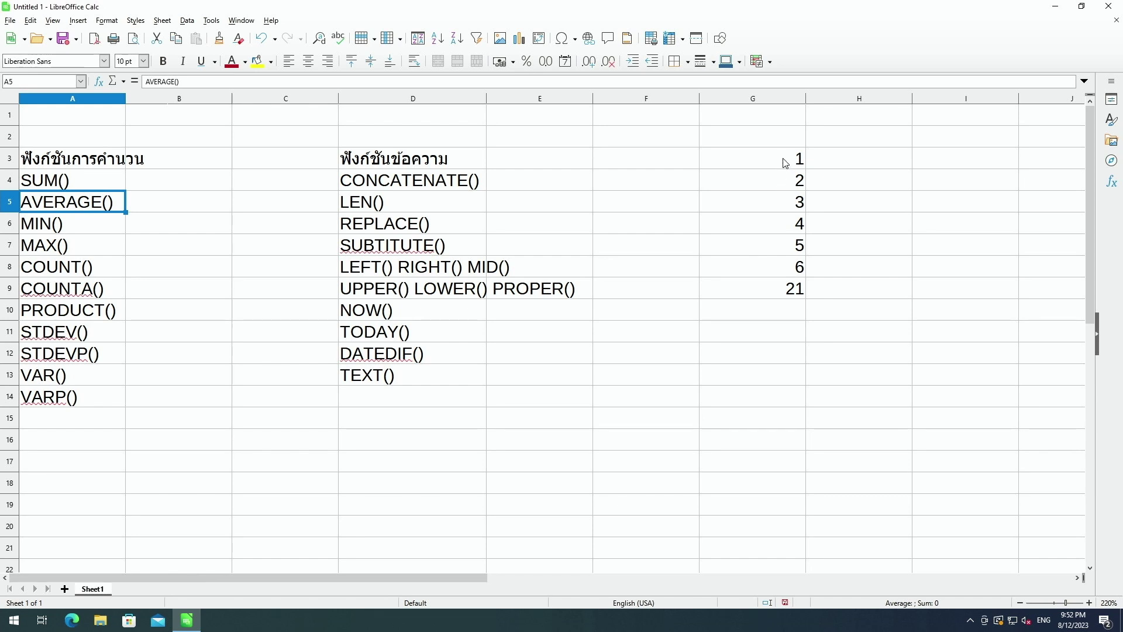
{"action": "left_click_drag", "start_coordinate": [786, 163], "coordinate": [755, 296]}
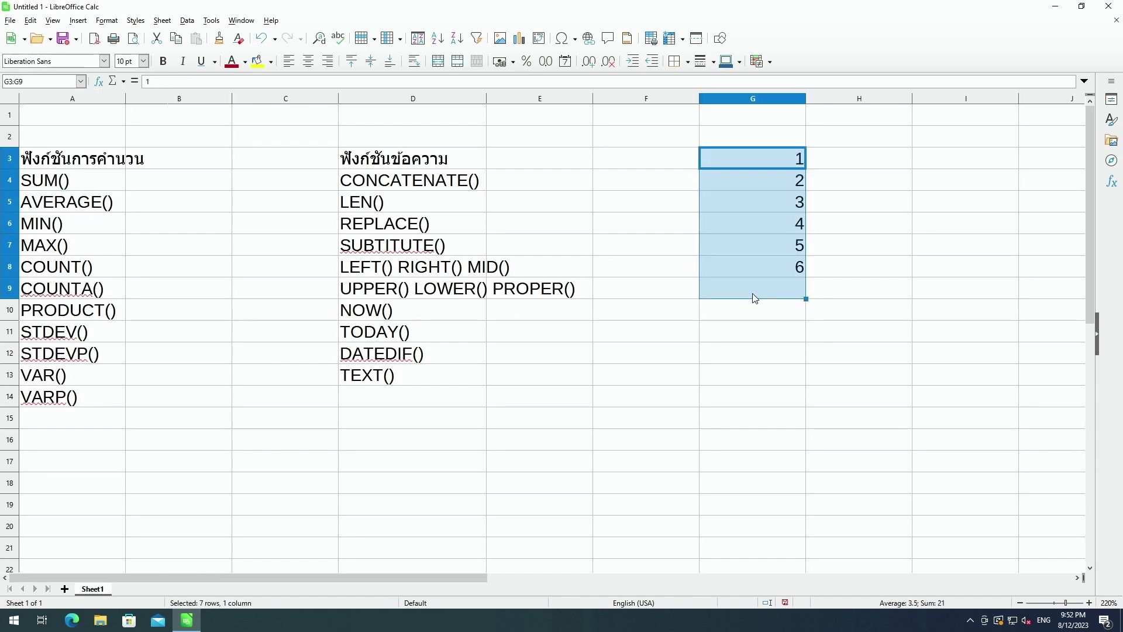
{"action": "left_click", "coordinate": [123, 81]}
{"action": "left_click", "coordinate": [130, 111]}
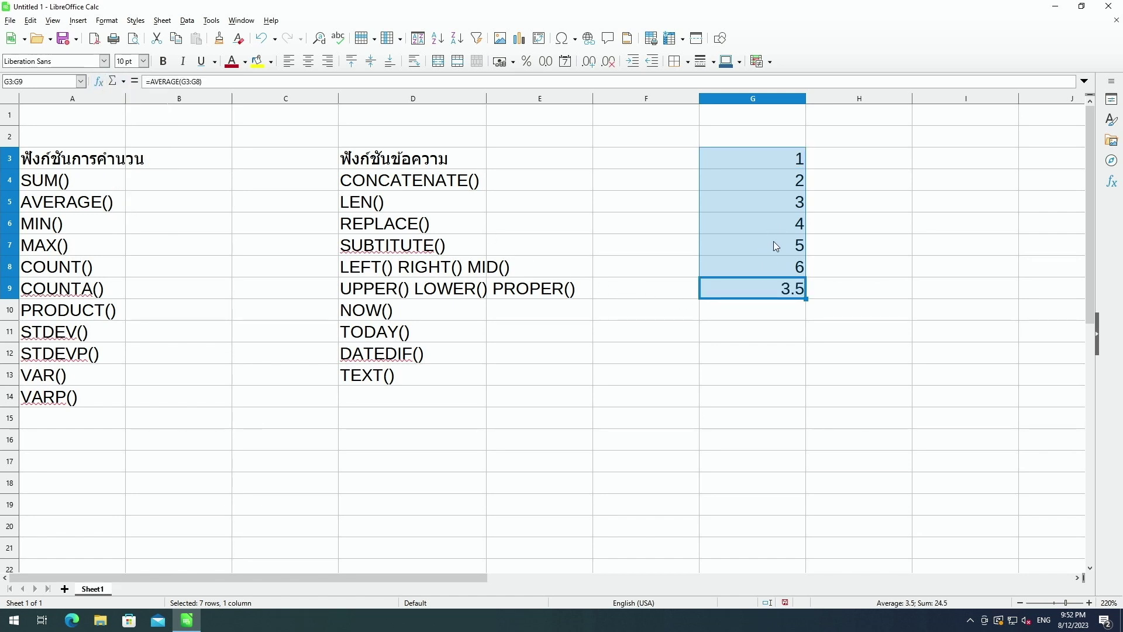
{"action": "left_click", "coordinate": [777, 296]}
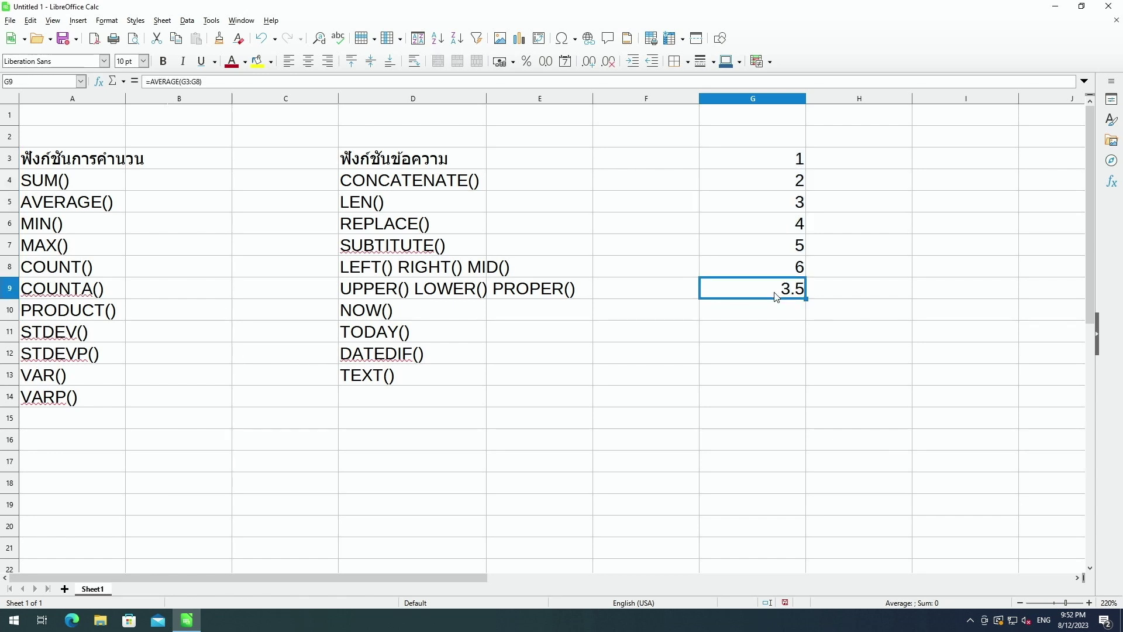
{"action": "left_click", "coordinate": [777, 266]}
Examine the MIN and MAX entries in the list of calculation functions in column A
{"action": "left_click", "coordinate": [113, 227]}
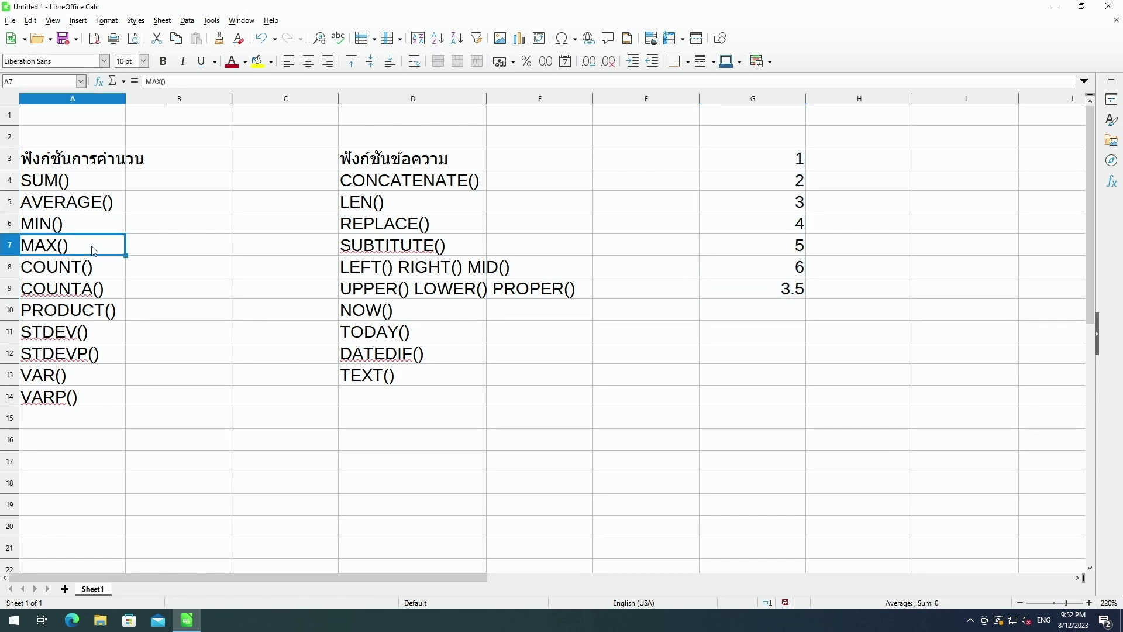
{"action": "left_click", "coordinate": [93, 244]}
{"action": "left_click", "coordinate": [94, 227]}
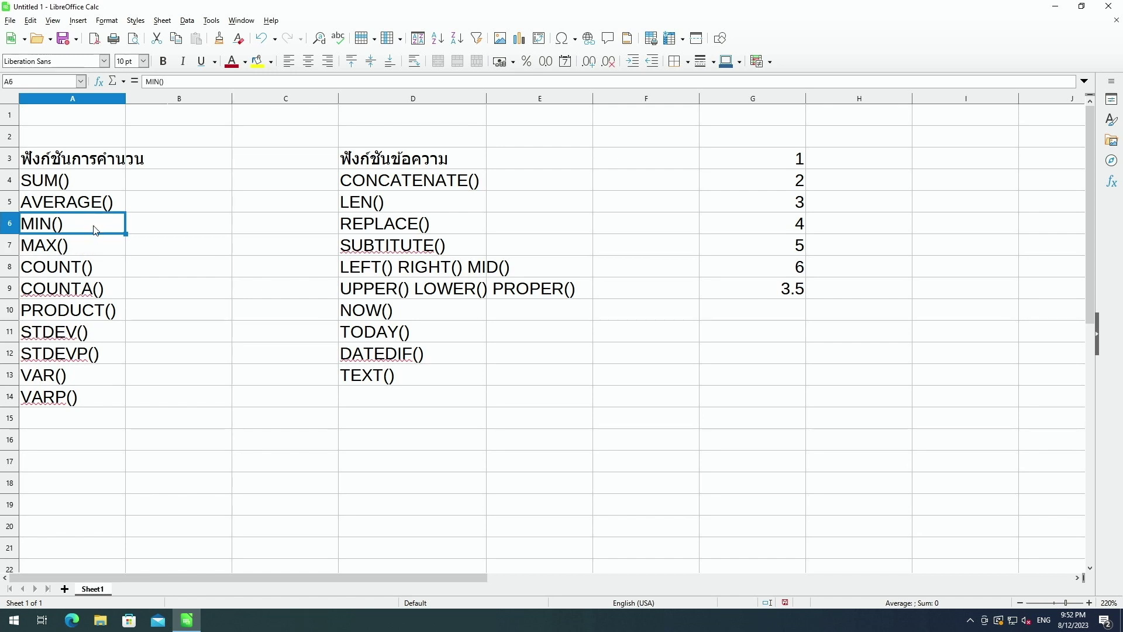
{"action": "left_click", "coordinate": [93, 241]}
{"action": "left_click", "coordinate": [87, 231]}
{"action": "left_click", "coordinate": [81, 244]}
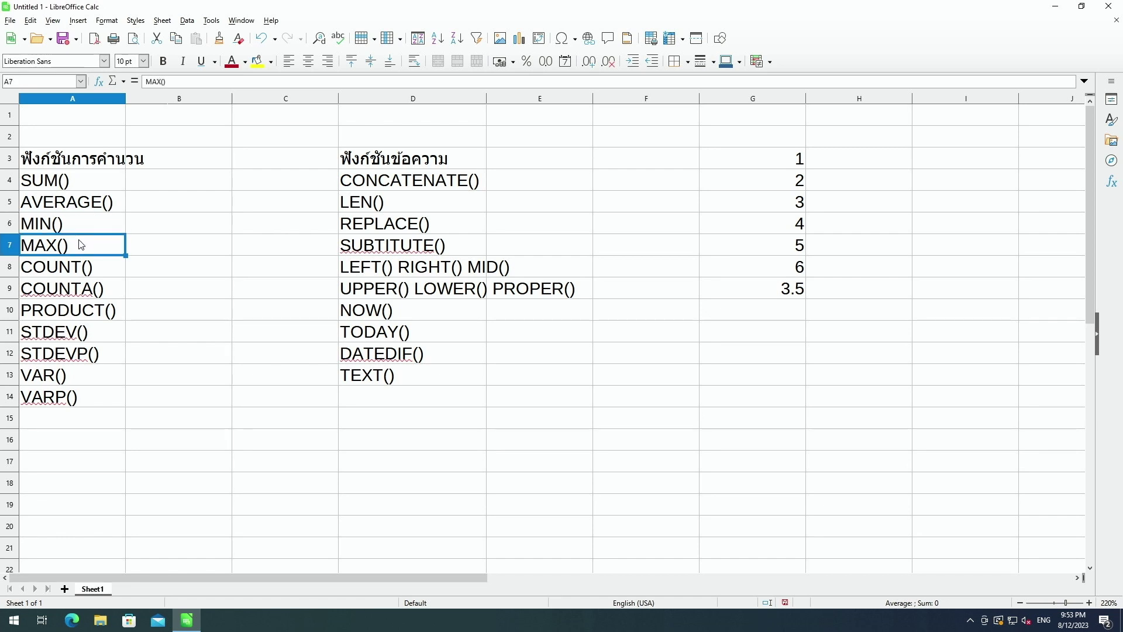
{"action": "left_click", "coordinate": [82, 228]}
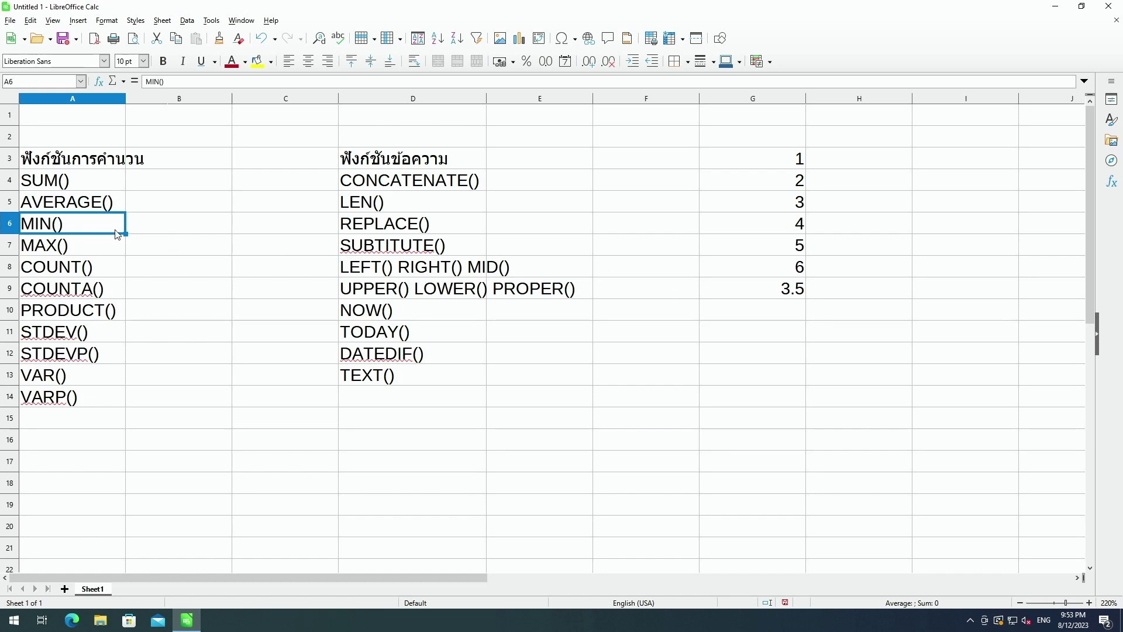
{"action": "left_click", "coordinate": [97, 248]}
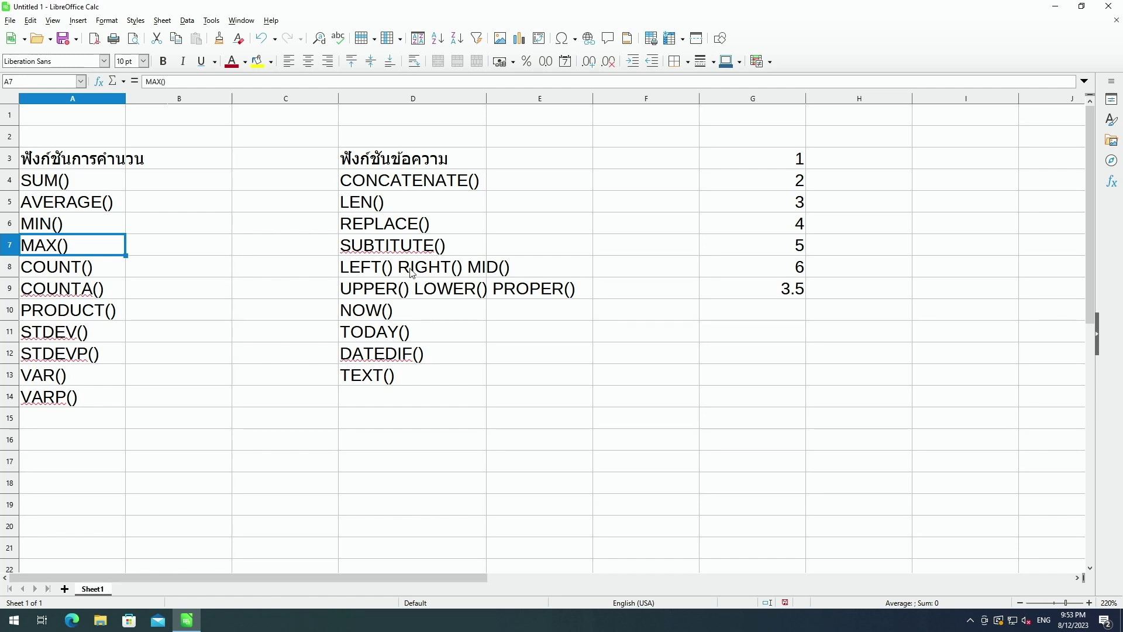
Clear cell G9 and fill it with the quick Min function applied to the selected range G3:G9
{"action": "left_click", "coordinate": [751, 285]}
{"action": "key", "text": "Delete"}
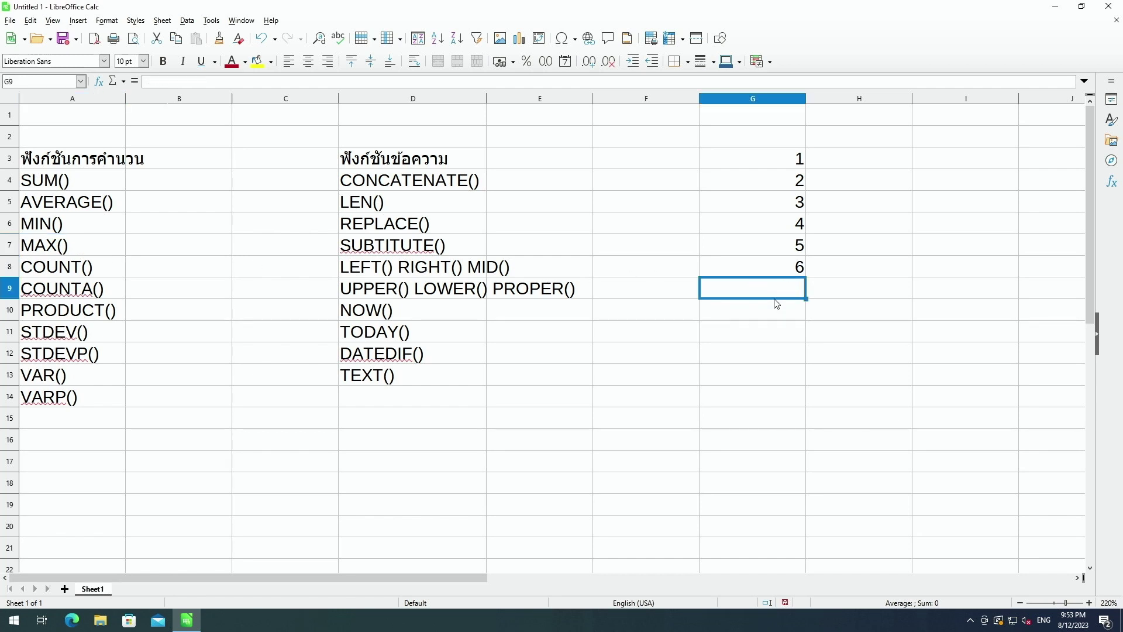
{"action": "left_click_drag", "start_coordinate": [769, 165], "coordinate": [760, 290]}
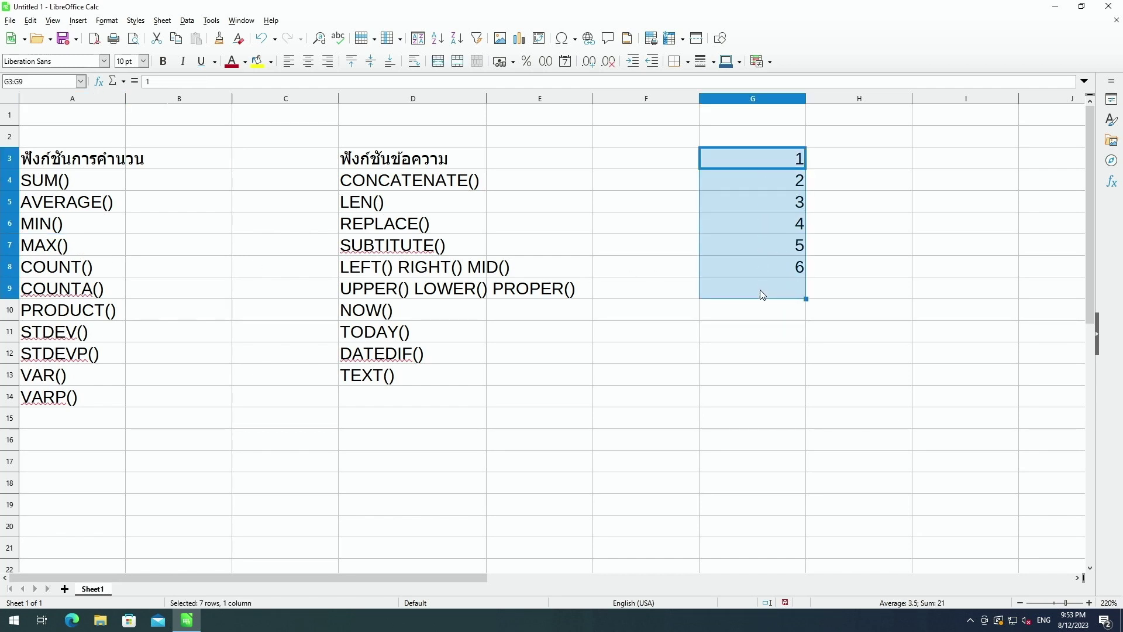
{"action": "left_click", "coordinate": [123, 81]}
{"action": "left_click", "coordinate": [125, 119]}
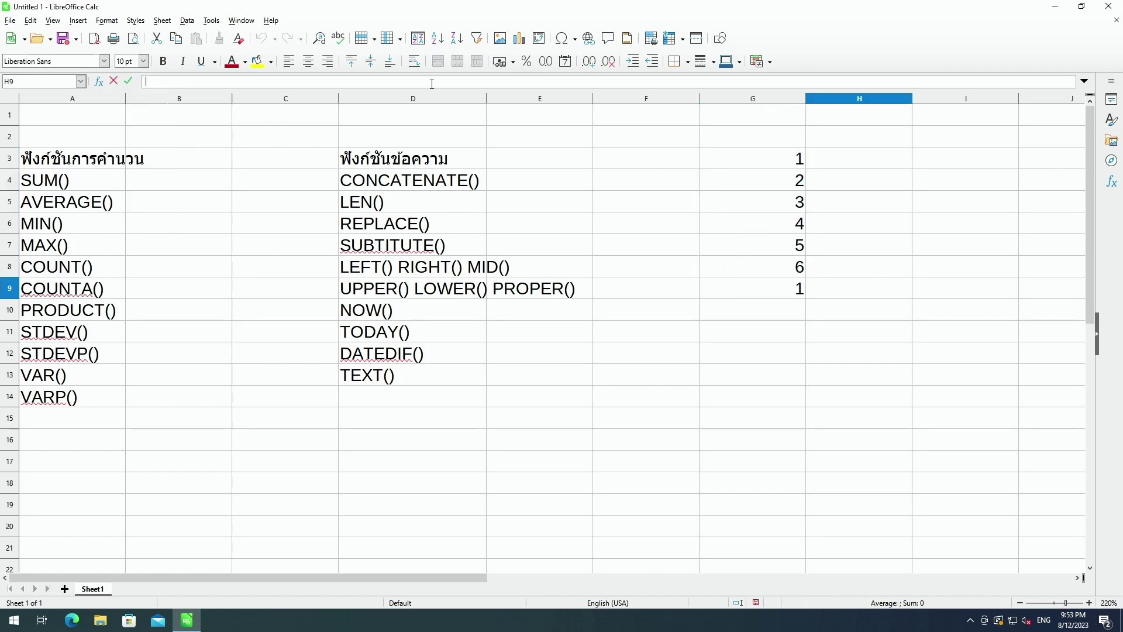
Enter =MAX(G3:G8) in cell H9 and check the formulas in G9 and H9
{"action": "left_click", "coordinate": [824, 290]}
{"action": "type", "text": "6"}
{"action": "key", "text": "Return"}
{"action": "left_click", "coordinate": [759, 297]}
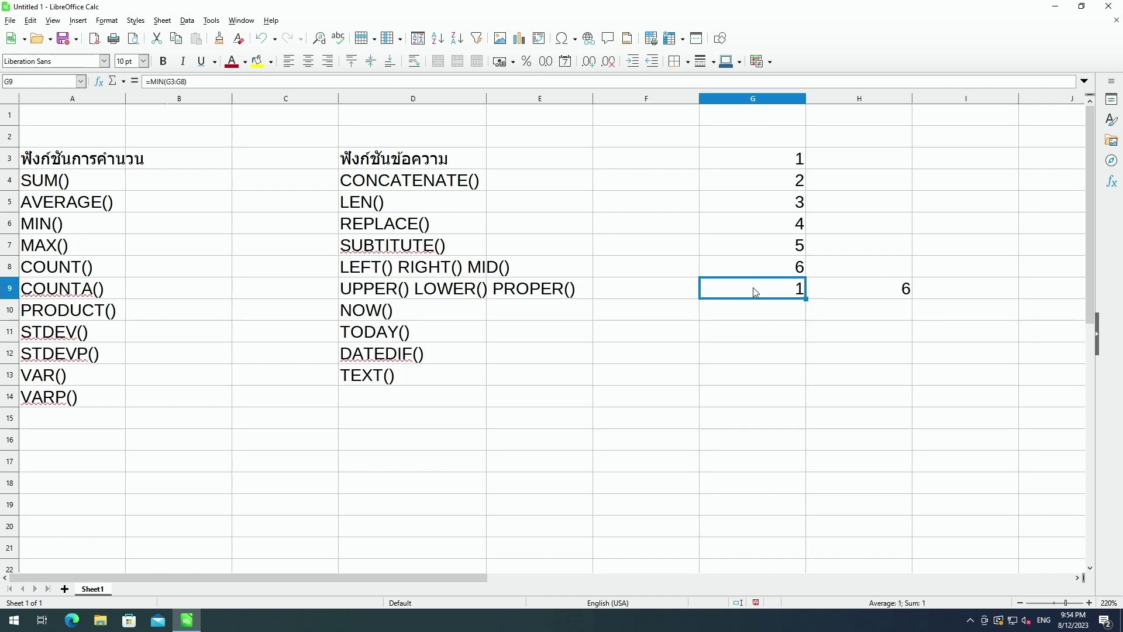
{"action": "left_click", "coordinate": [842, 297]}
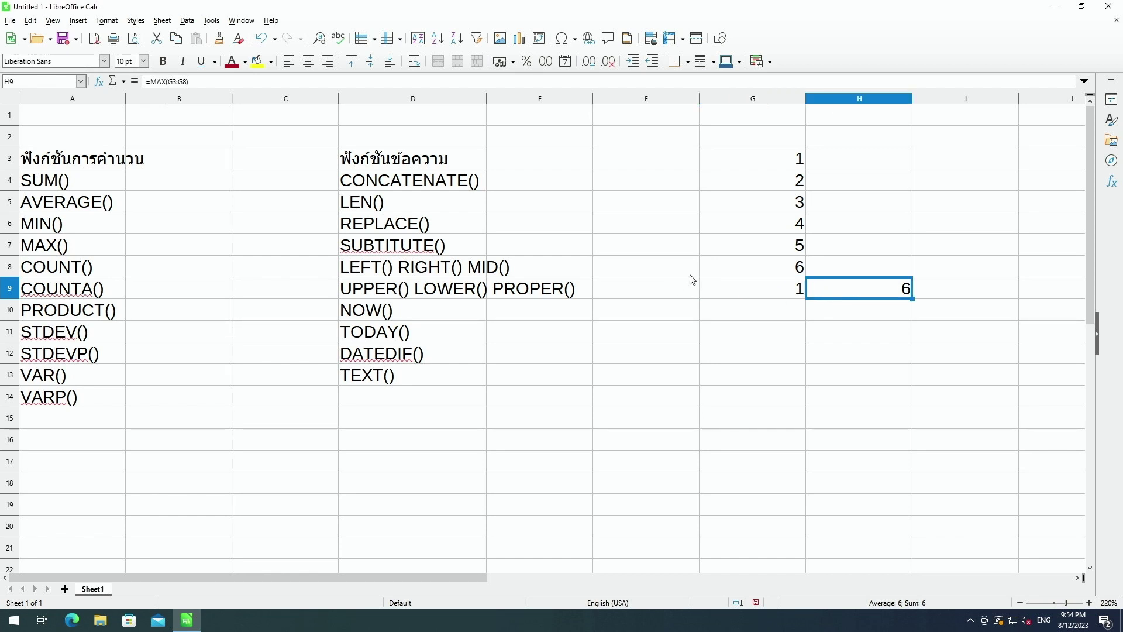
Delete the MIN and MAX formulas from cells G9:H9
{"action": "left_click", "coordinate": [115, 273]}
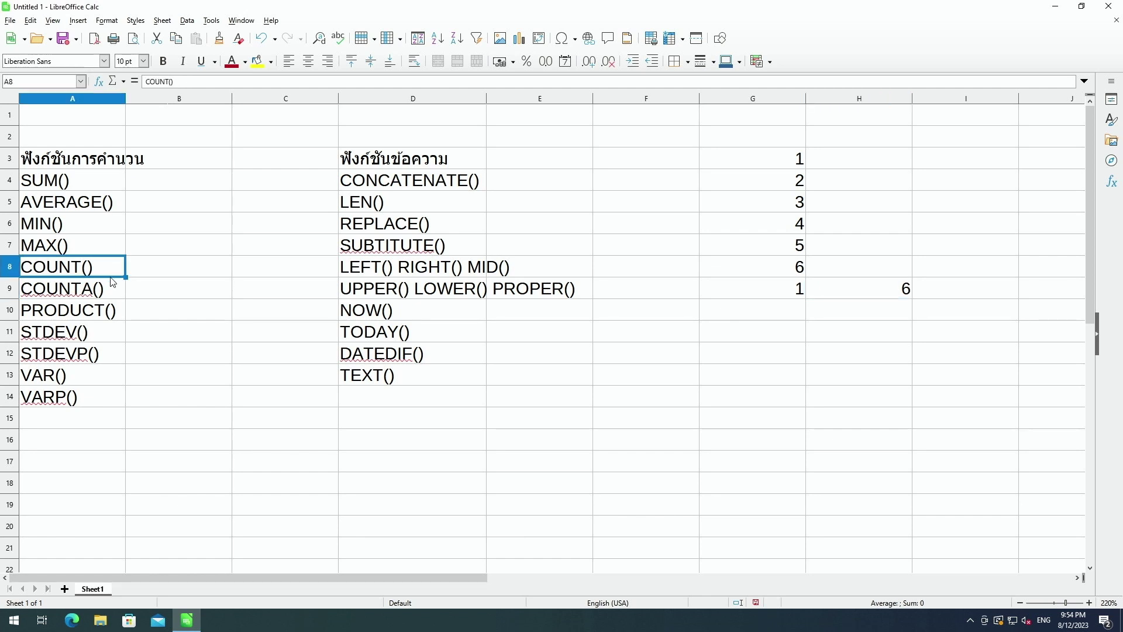
{"action": "left_click", "coordinate": [112, 289]}
{"action": "left_click", "coordinate": [782, 296]}
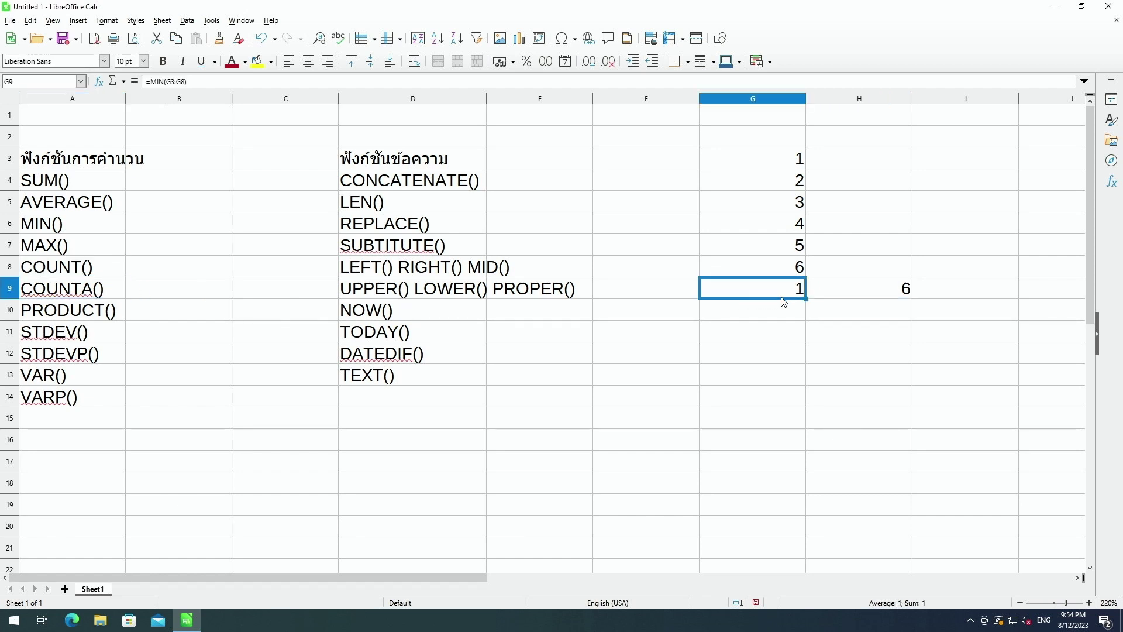
{"action": "left_click_drag", "start_coordinate": [781, 297], "coordinate": [825, 296]}
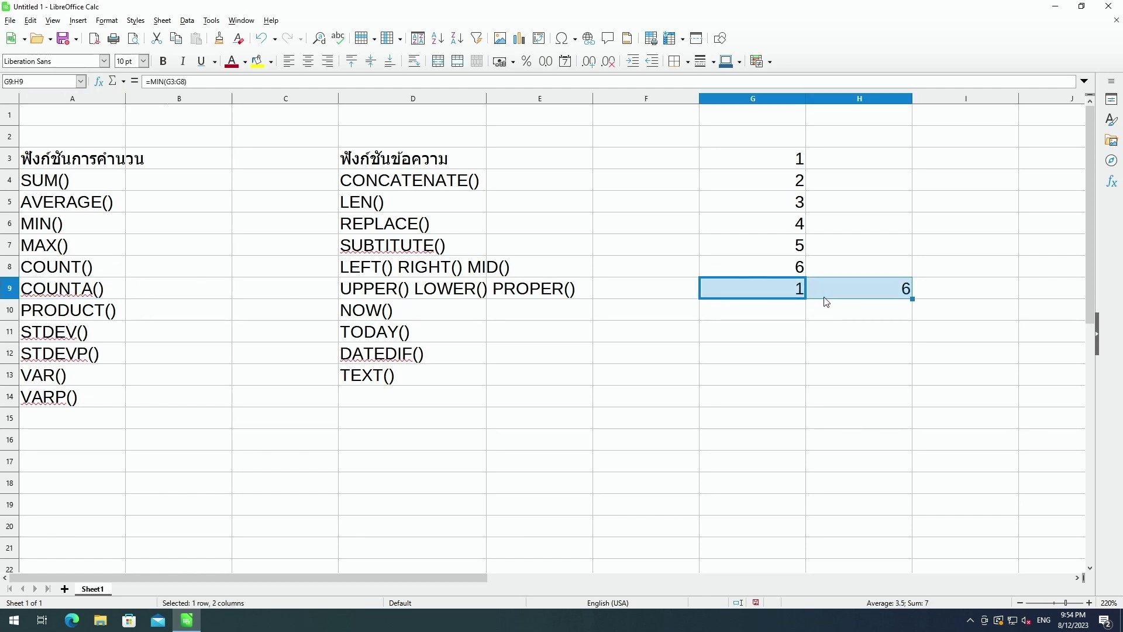
{"action": "key", "text": "Delete"}
{"action": "left_click", "coordinate": [749, 309]}
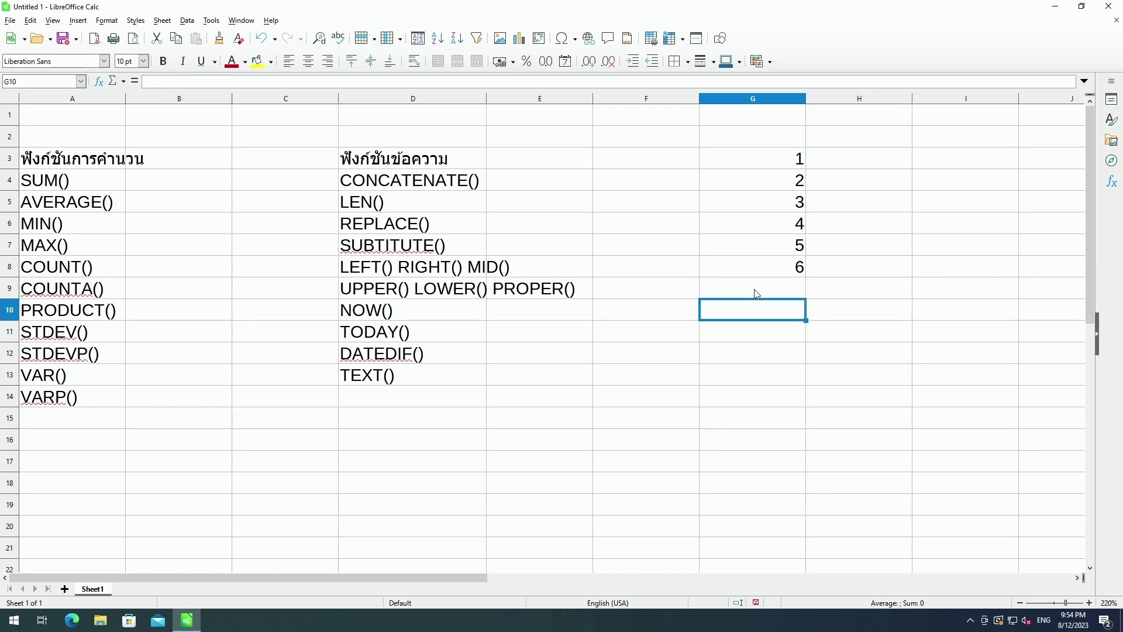
Examine the COUNT, COUNTA and PRODUCT entries in the list of calculation functions, comparing PRODUCT with SUM
{"action": "left_click", "coordinate": [107, 265]}
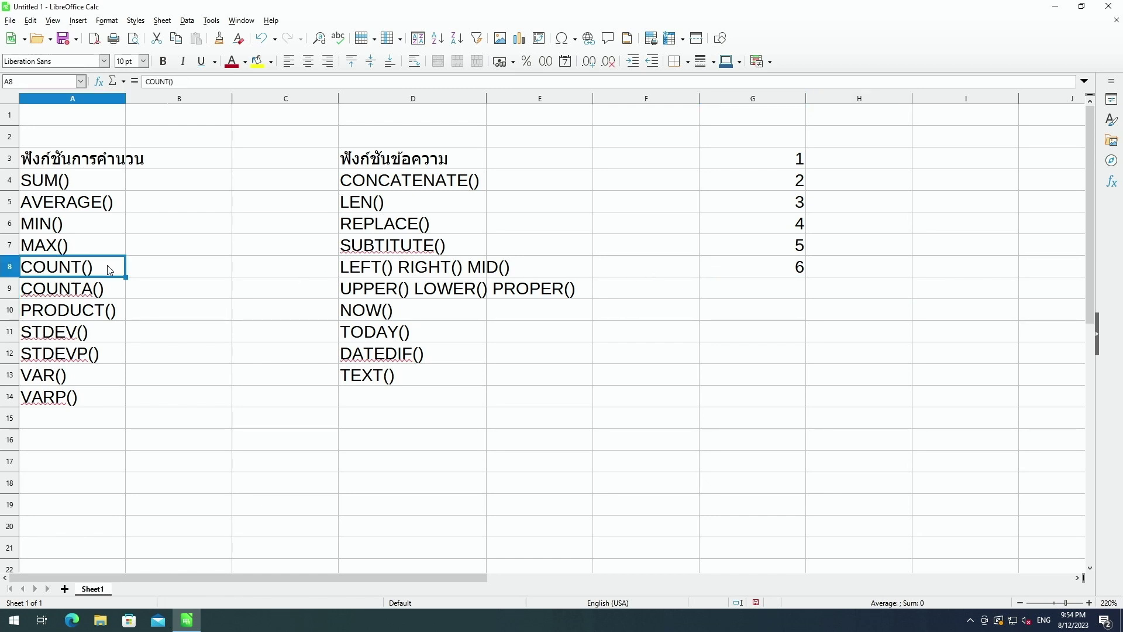
{"action": "left_click", "coordinate": [103, 281]}
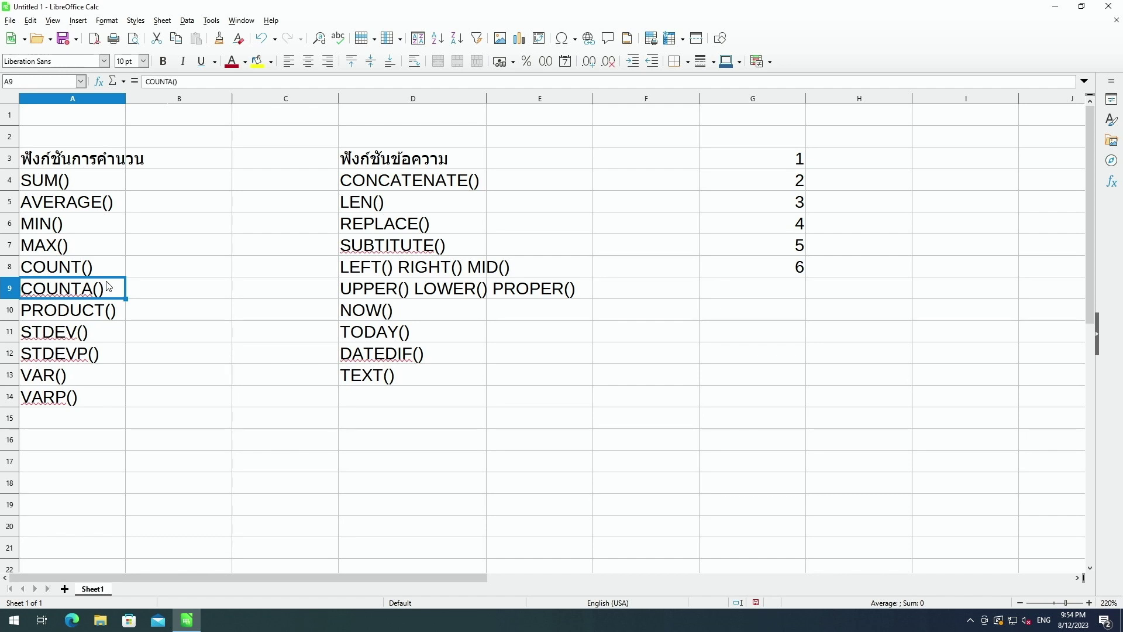
{"action": "left_click", "coordinate": [110, 270]}
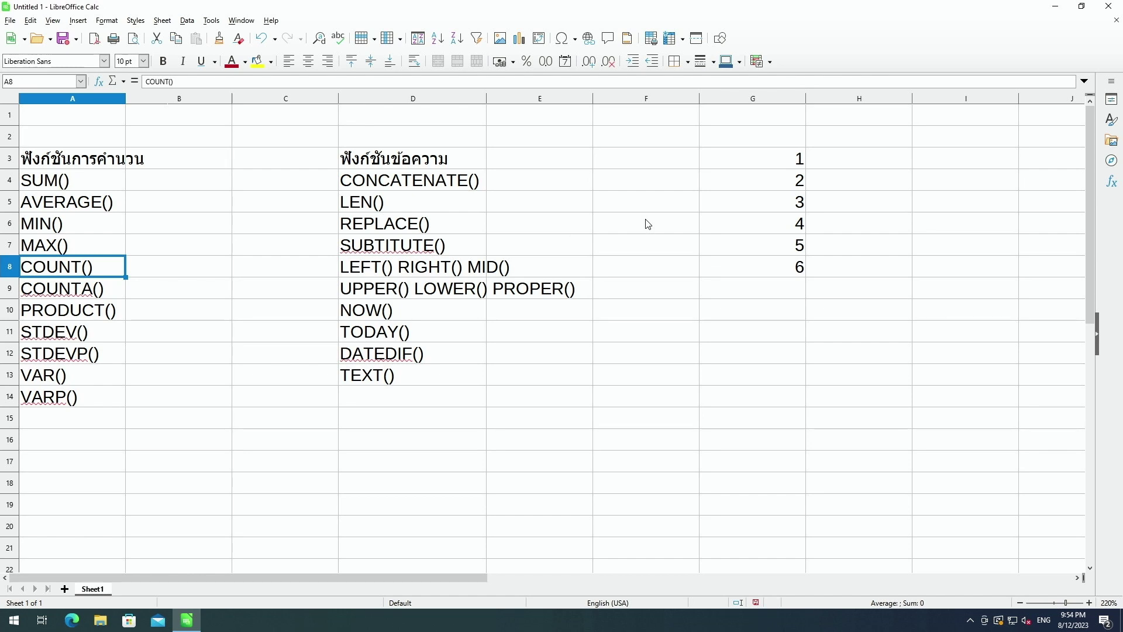
{"action": "left_click", "coordinate": [679, 210]}
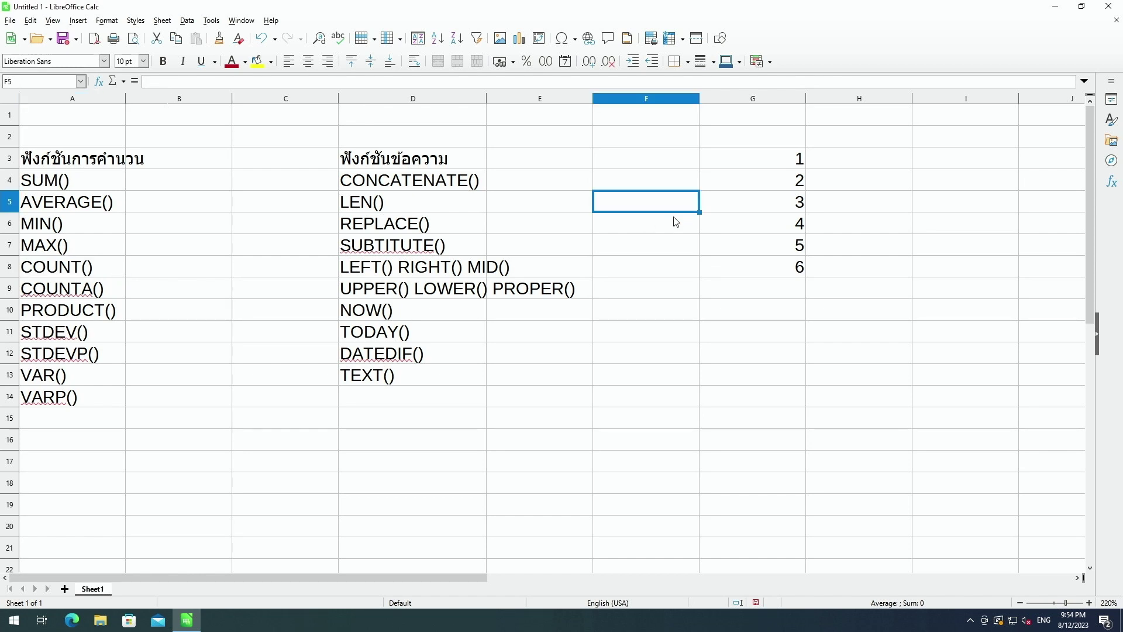
{"action": "left_click", "coordinate": [117, 268]}
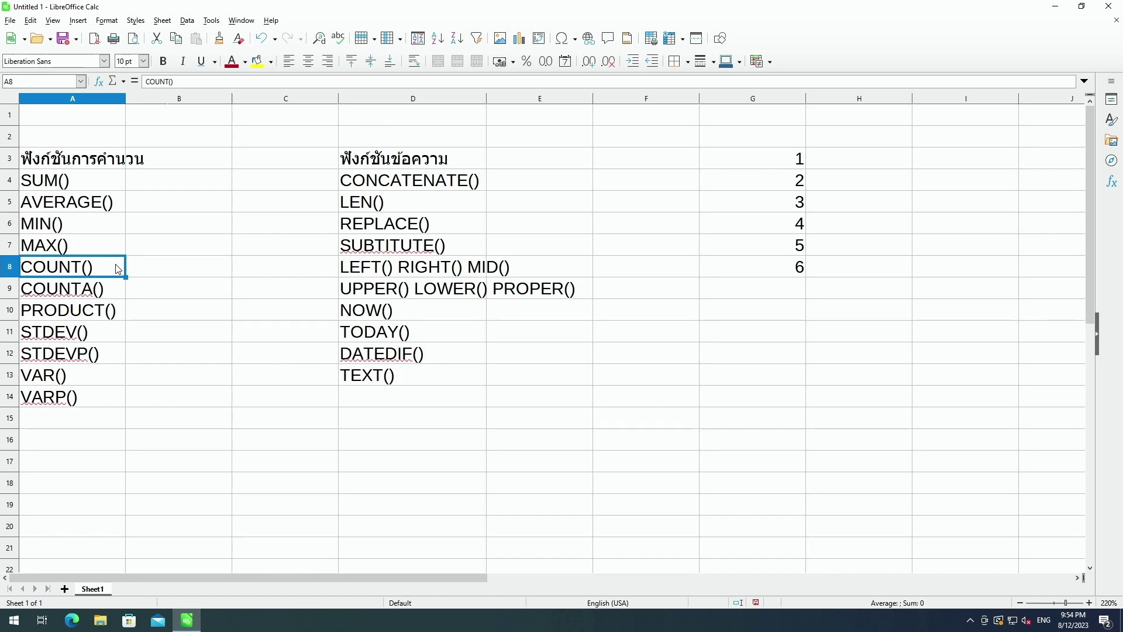
{"action": "left_click", "coordinate": [115, 288]}
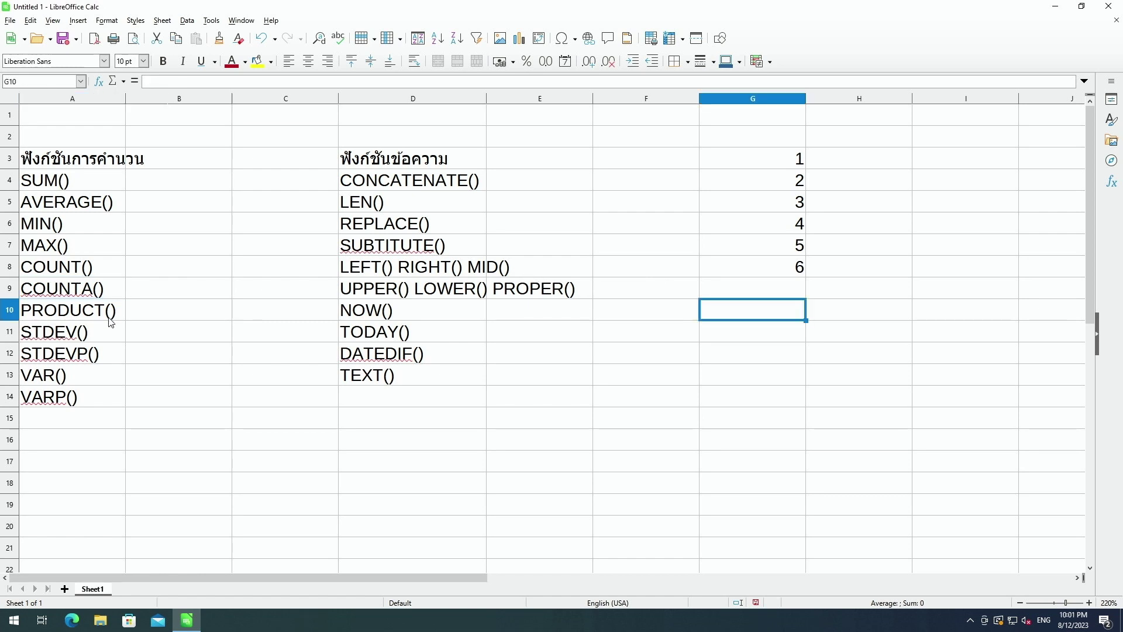
{"action": "left_click", "coordinate": [108, 316]}
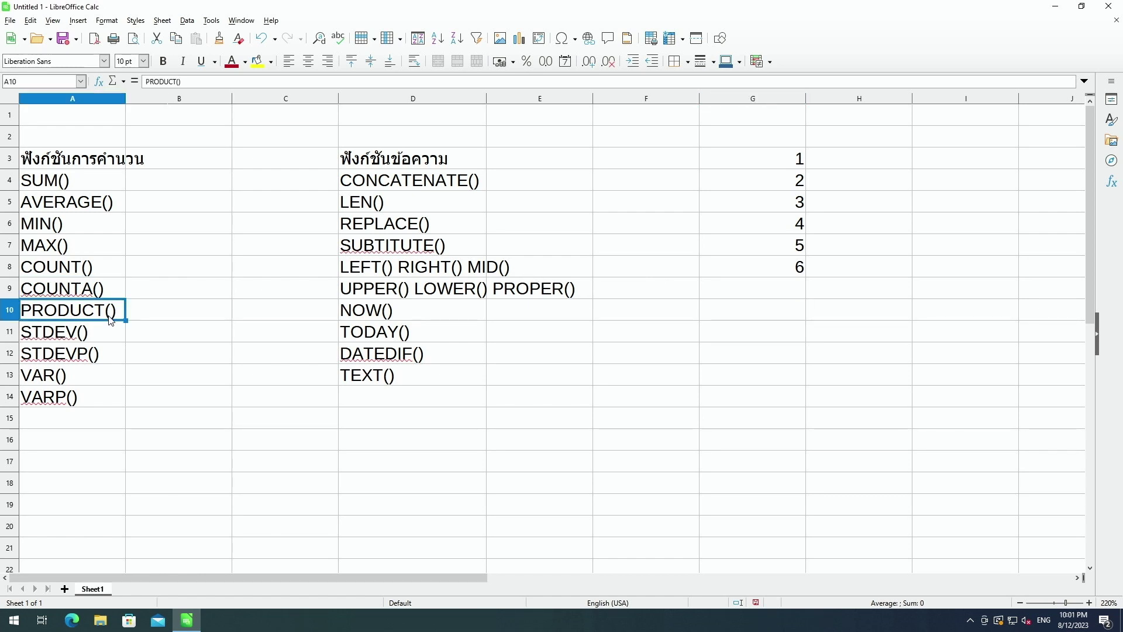
{"action": "left_click", "coordinate": [107, 187]}
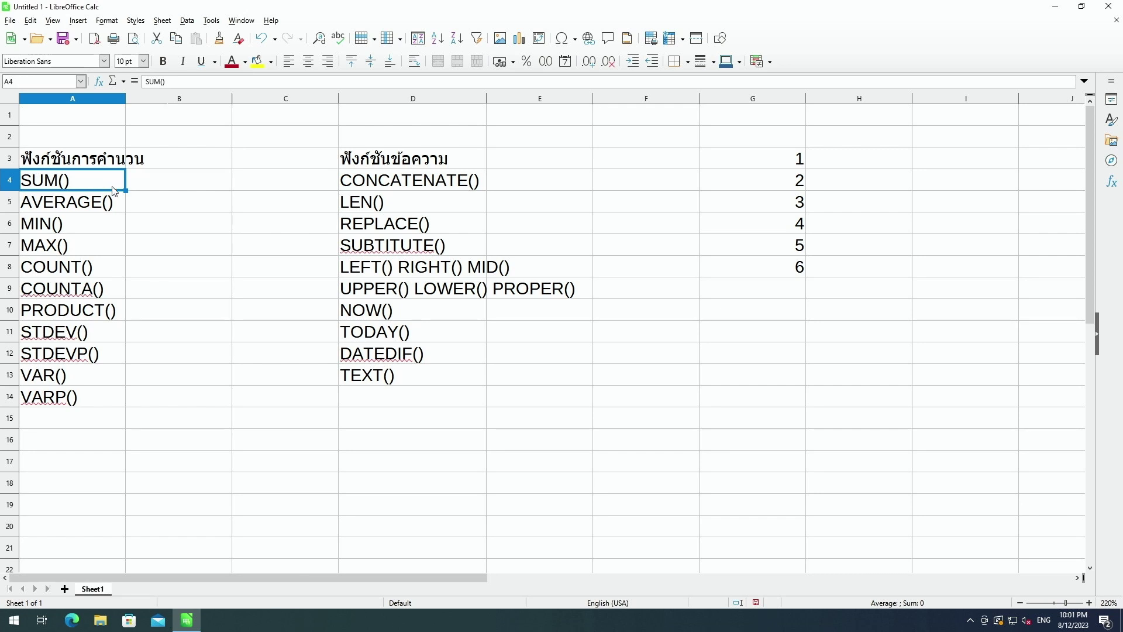
{"action": "left_click", "coordinate": [109, 316]}
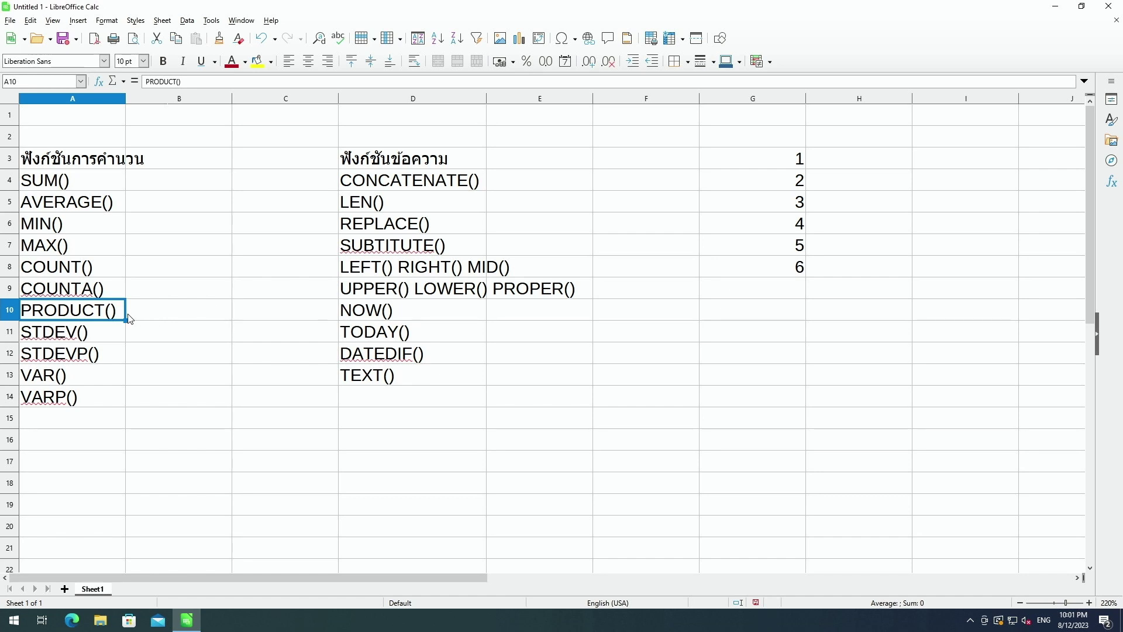
Examine the standard deviation entries STDEV and STDEVP in cells A11 and A12
{"action": "left_click", "coordinate": [110, 341]}
{"action": "left_click", "coordinate": [110, 359]}
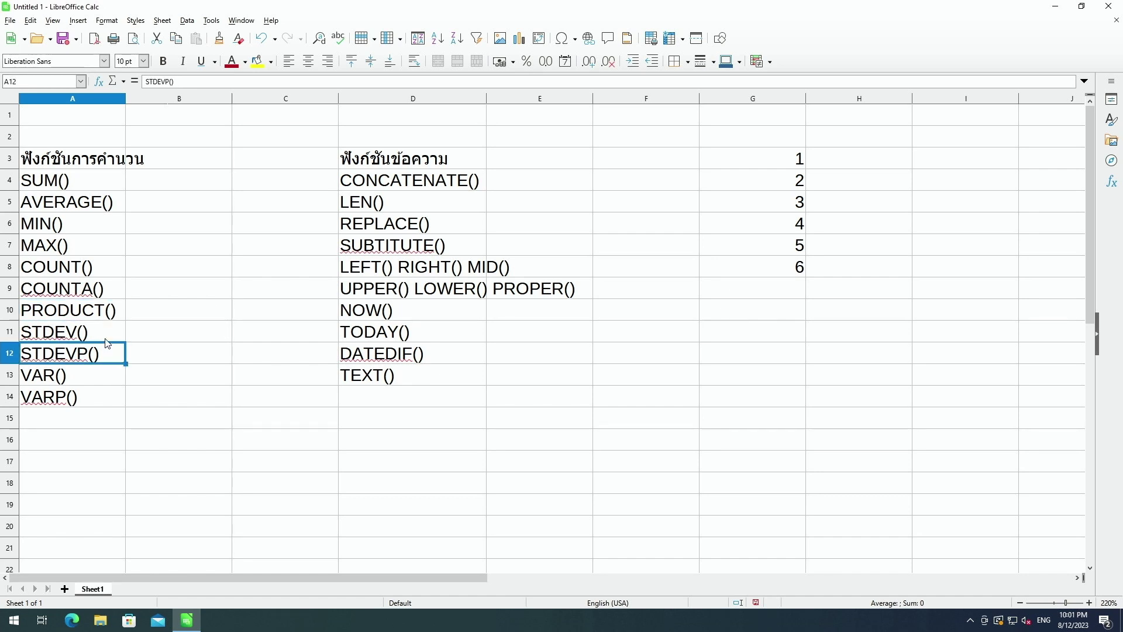
{"action": "left_click", "coordinate": [107, 339]}
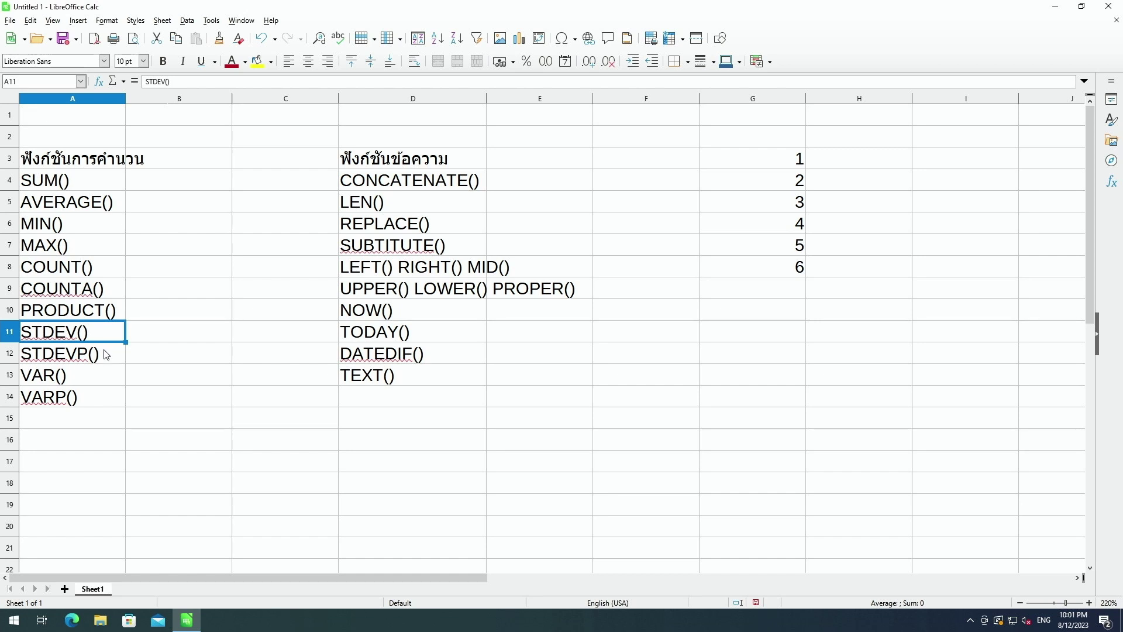
{"action": "left_click", "coordinate": [101, 355]}
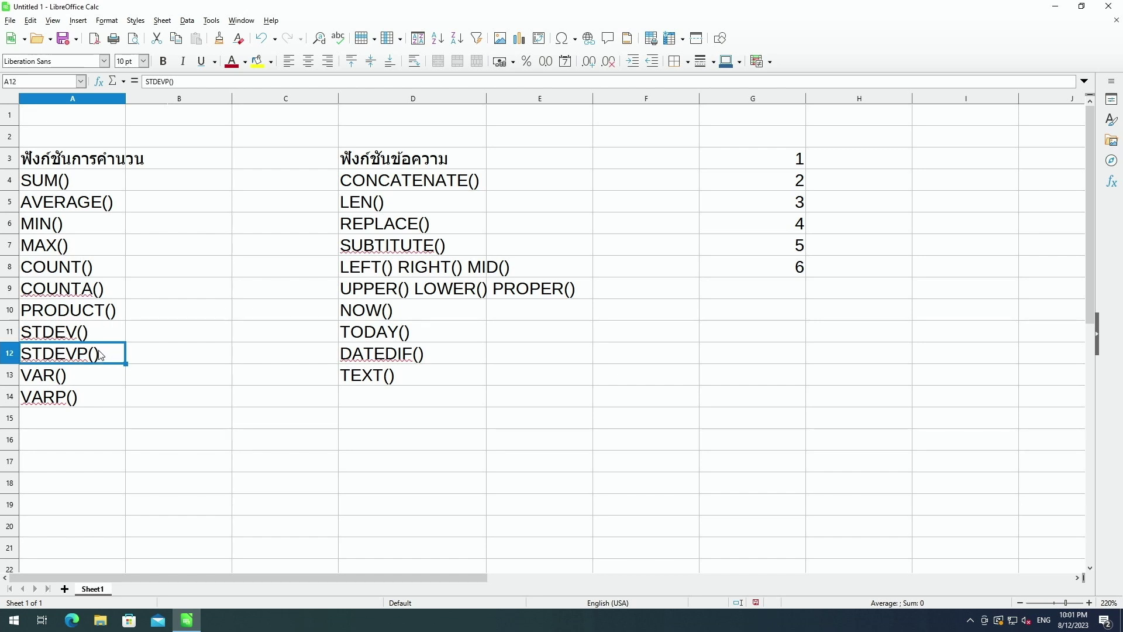
{"action": "left_click", "coordinate": [100, 334]}
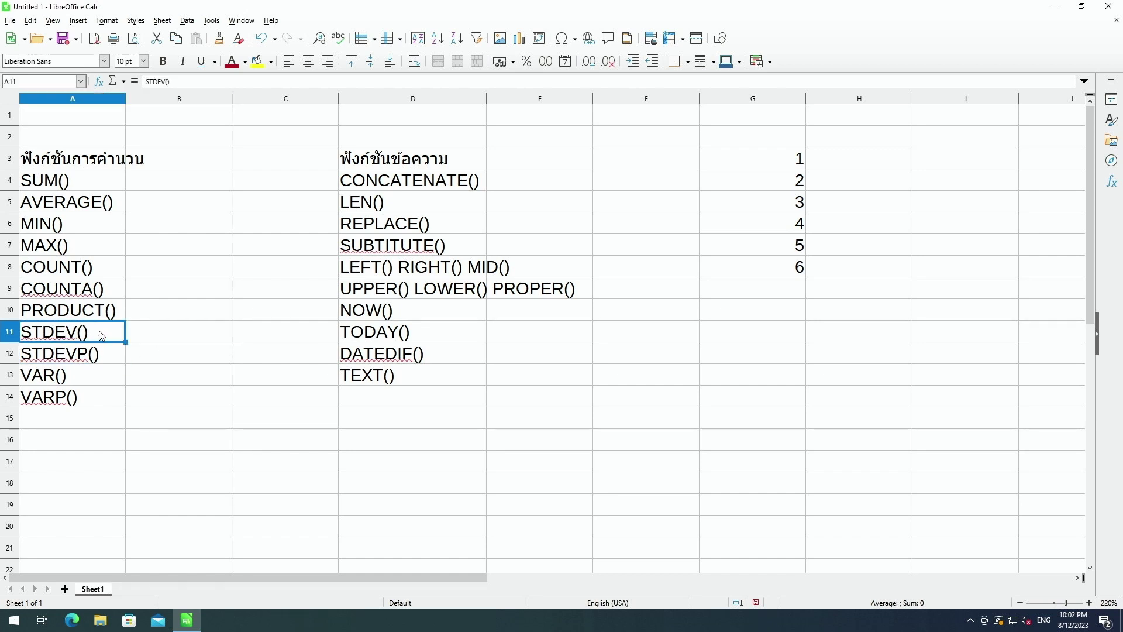
{"action": "left_click", "coordinate": [110, 354]}
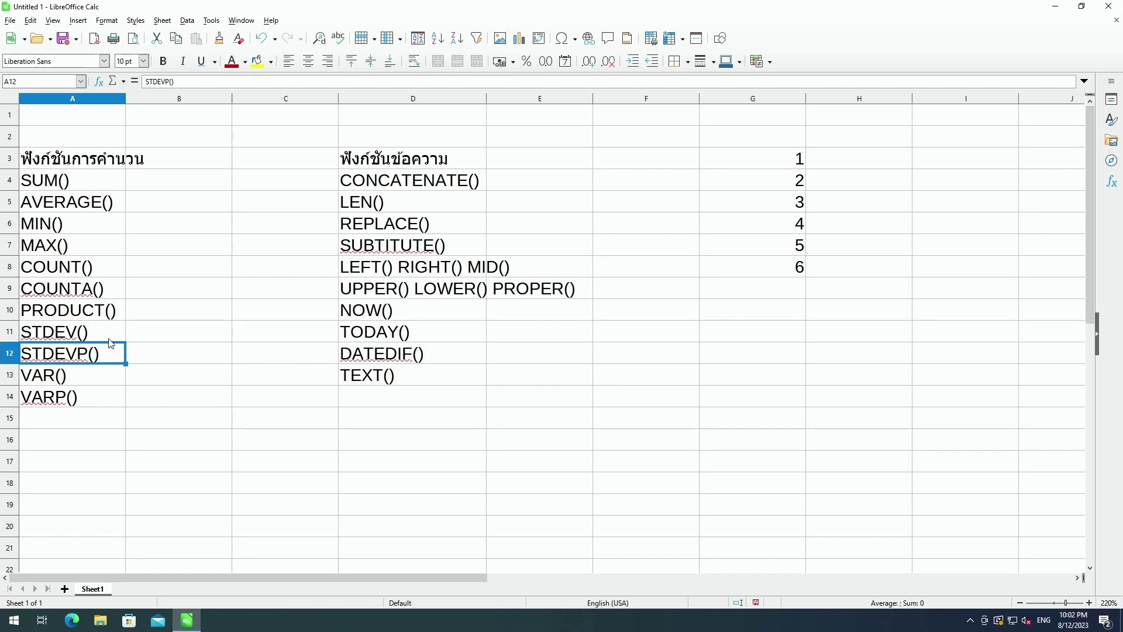
{"action": "left_click", "coordinate": [109, 337]}
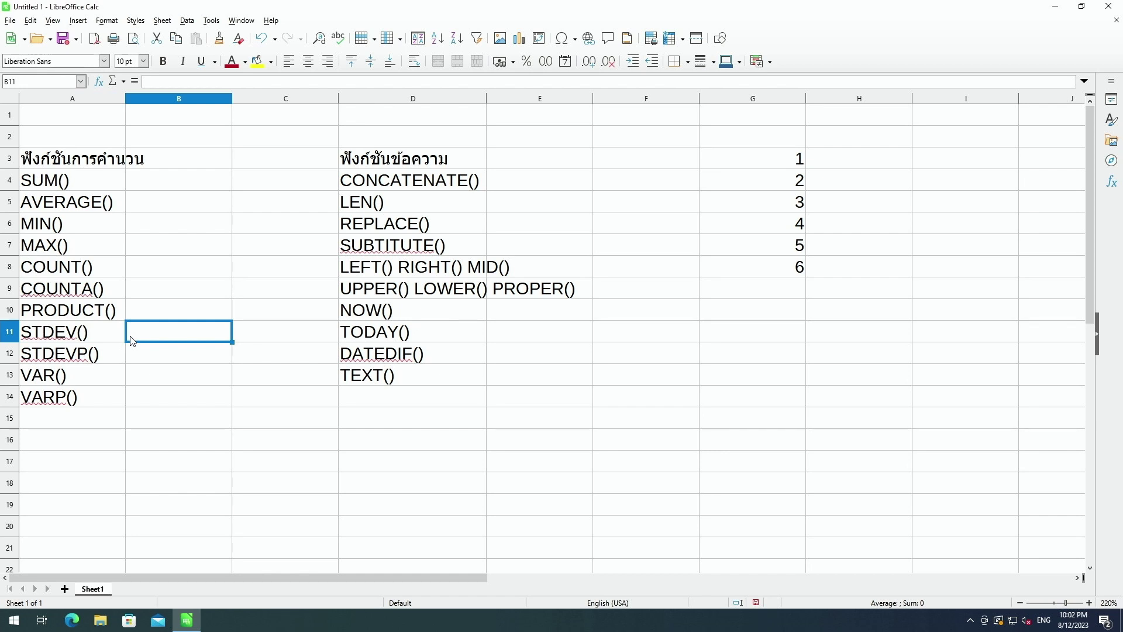
{"action": "left_click", "coordinate": [100, 341]}
{"action": "left_click", "coordinate": [104, 351]}
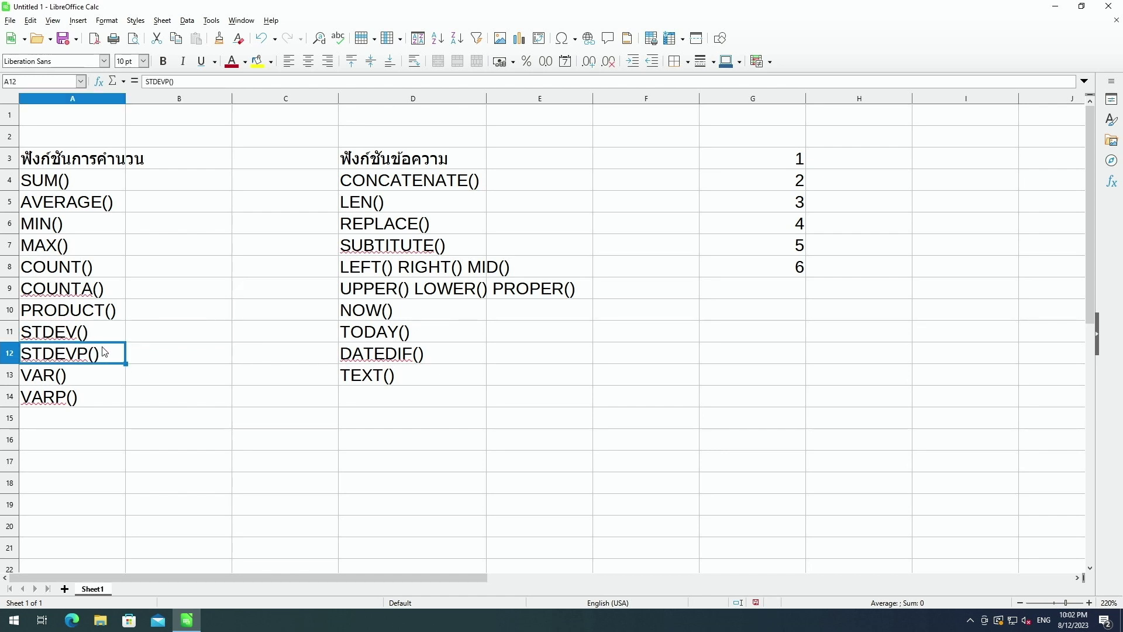
Enter the alternative function names STDEV.S() in cell B11 and STDEV.P() in cell B12
{"action": "left_click", "coordinate": [136, 337]}
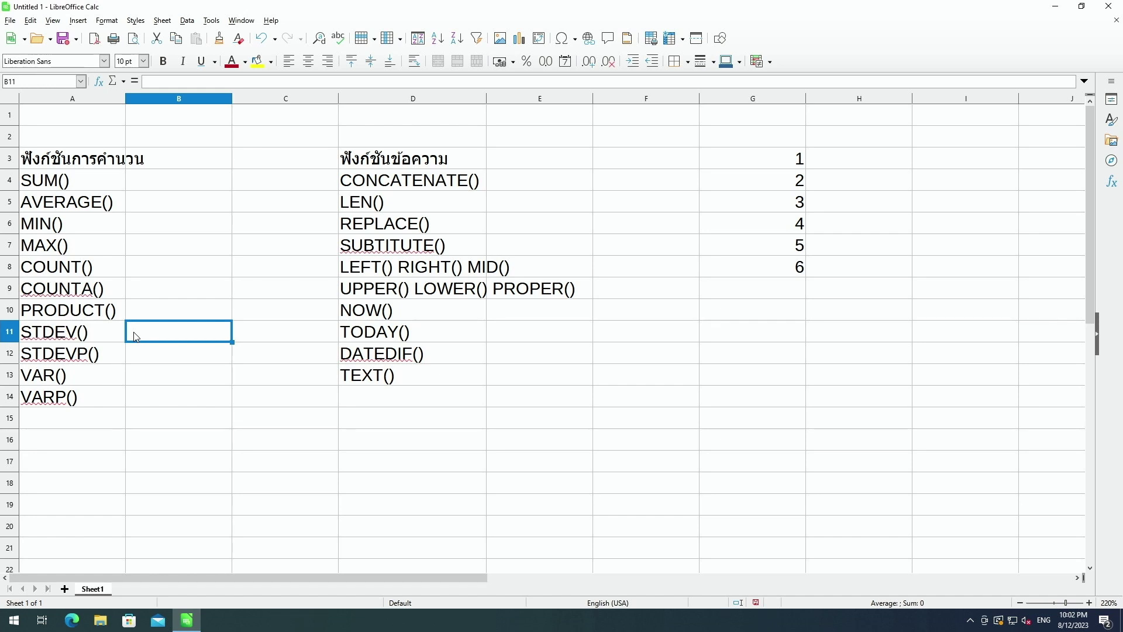
{"action": "type", "text": "ST"}
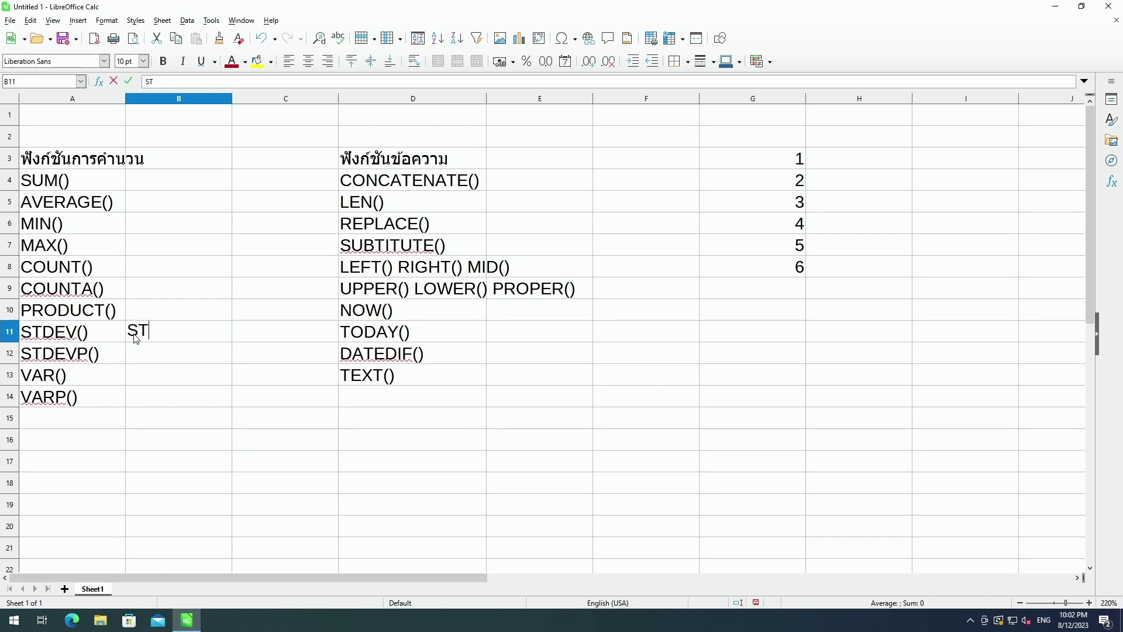
{"action": "type", "text": "DEV.S()"}
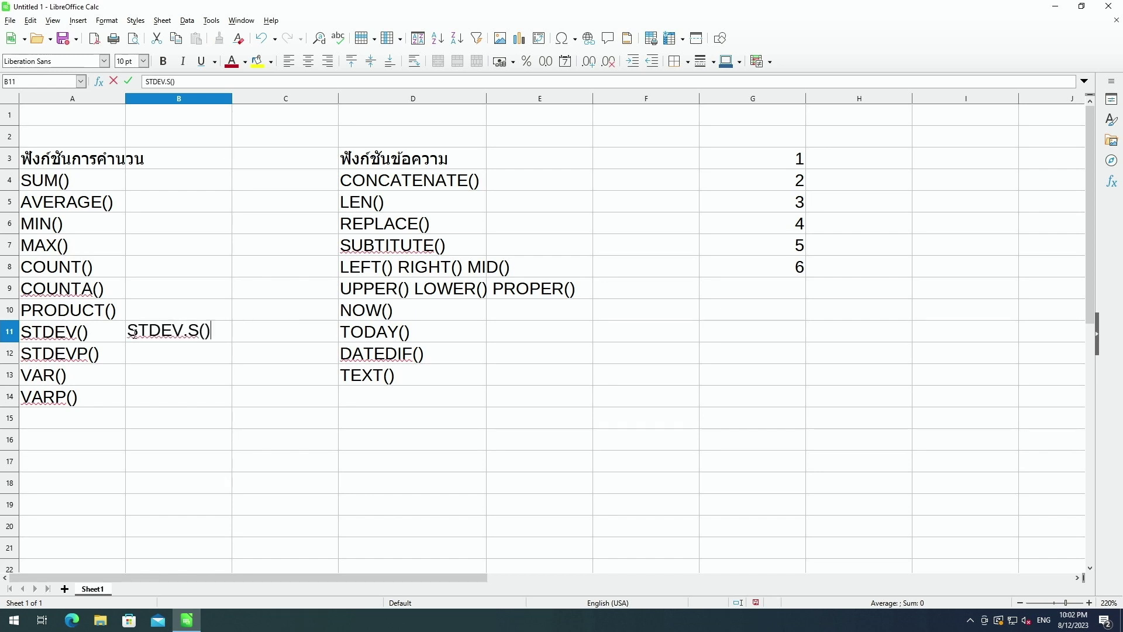
{"action": "key", "text": "Return"}
{"action": "type", "text": "ST"}
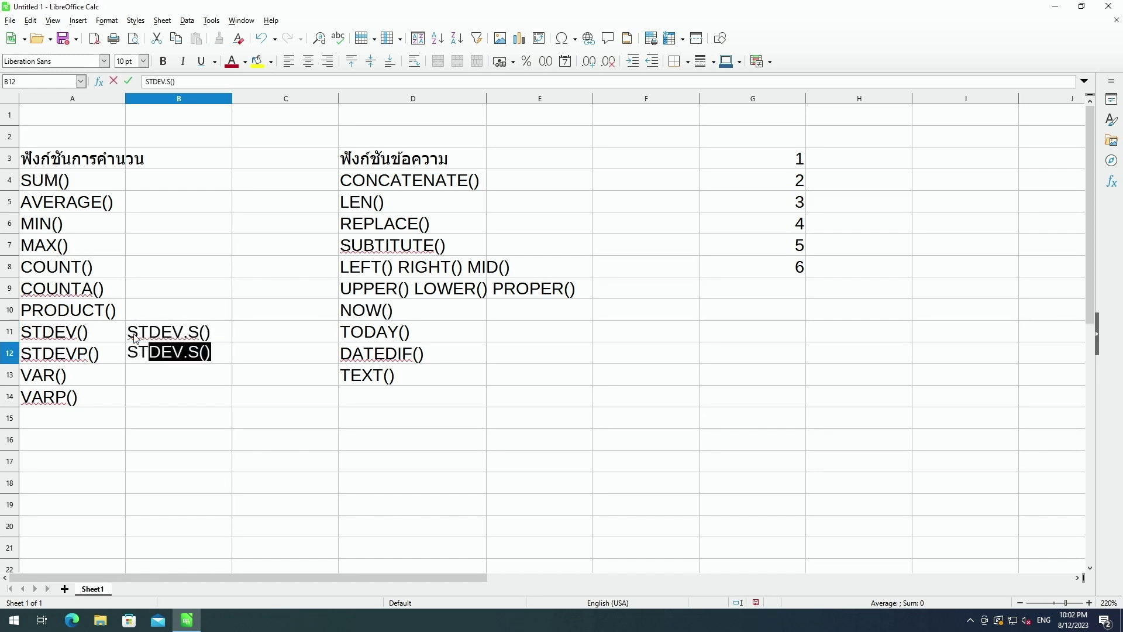
{"action": "type", "text": "DEV."}
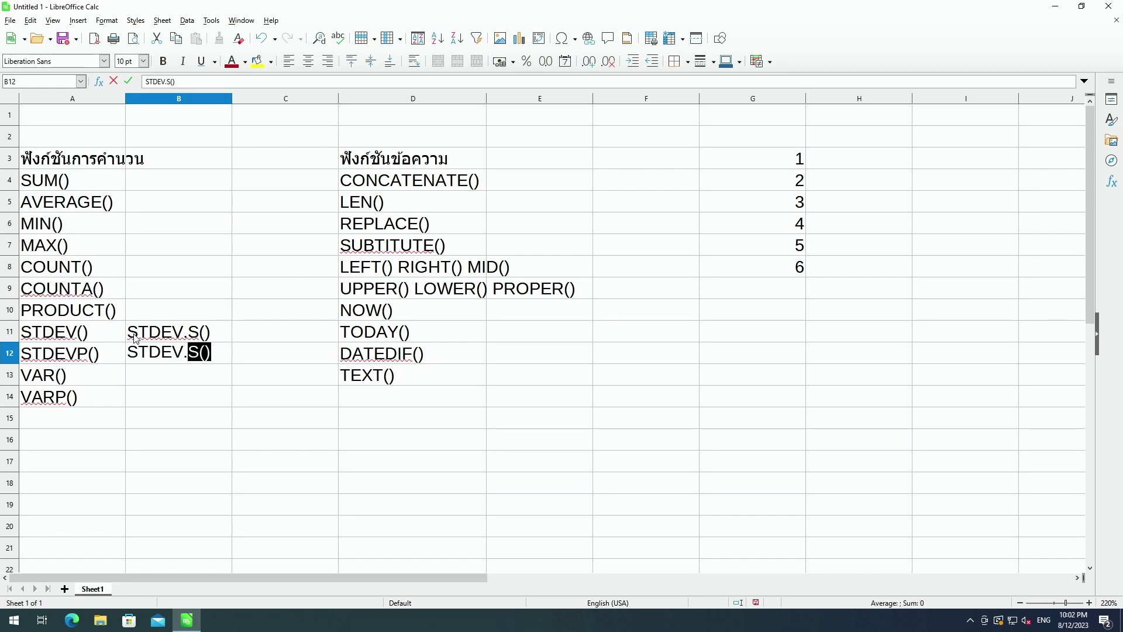
{"action": "type", "text": "P()"}
{"action": "key", "text": "Return"}
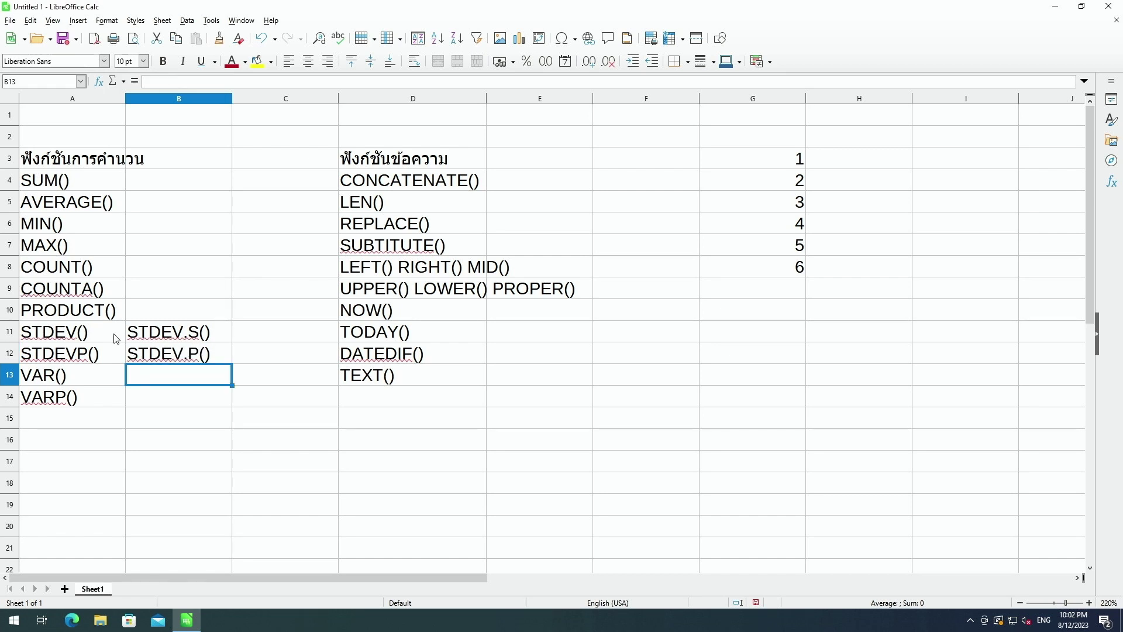
Compare the STDEV and STDEVP entries with their alternative names beside them in column B
{"action": "left_click", "coordinate": [116, 338]}
{"action": "left_click", "coordinate": [109, 352]}
{"action": "left_click", "coordinate": [108, 337]}
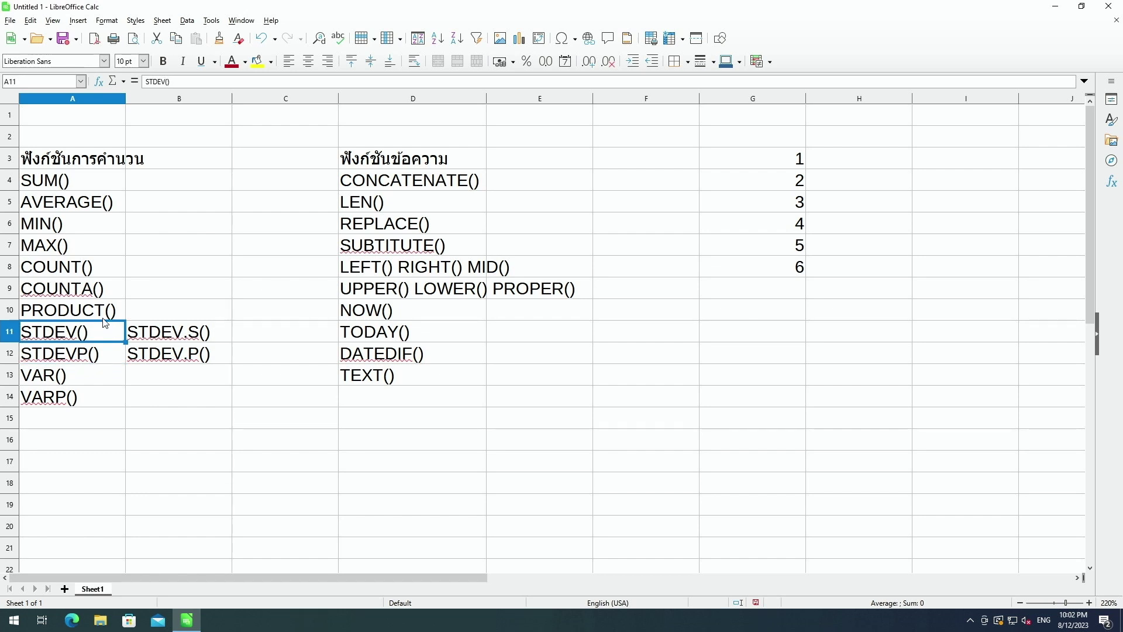
{"action": "left_click", "coordinate": [130, 357]}
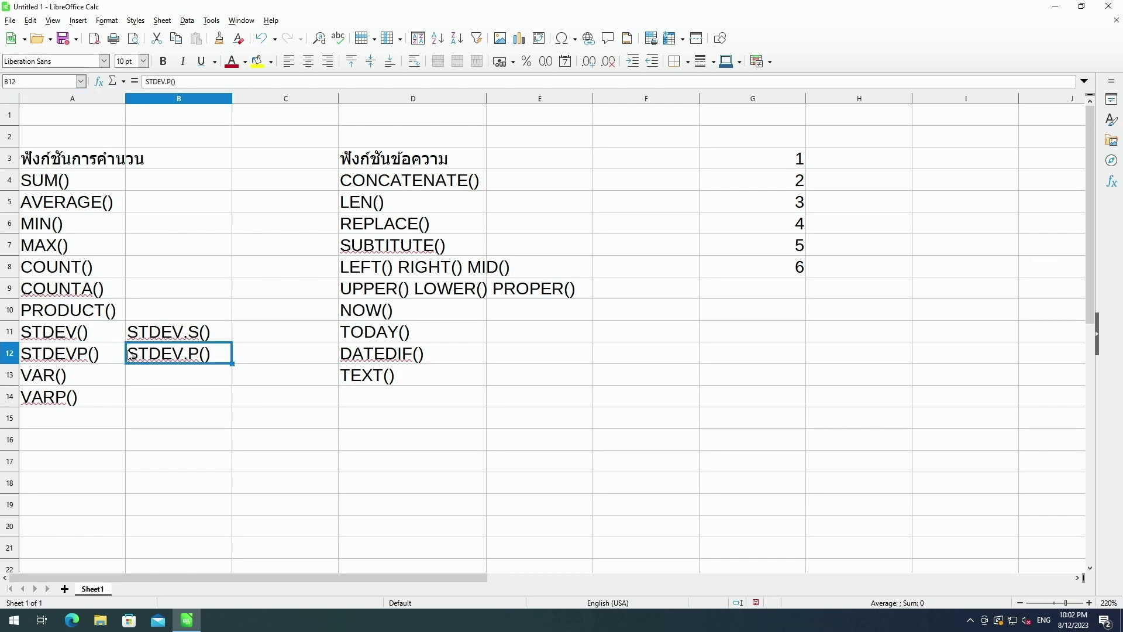
{"action": "left_click", "coordinate": [109, 340]}
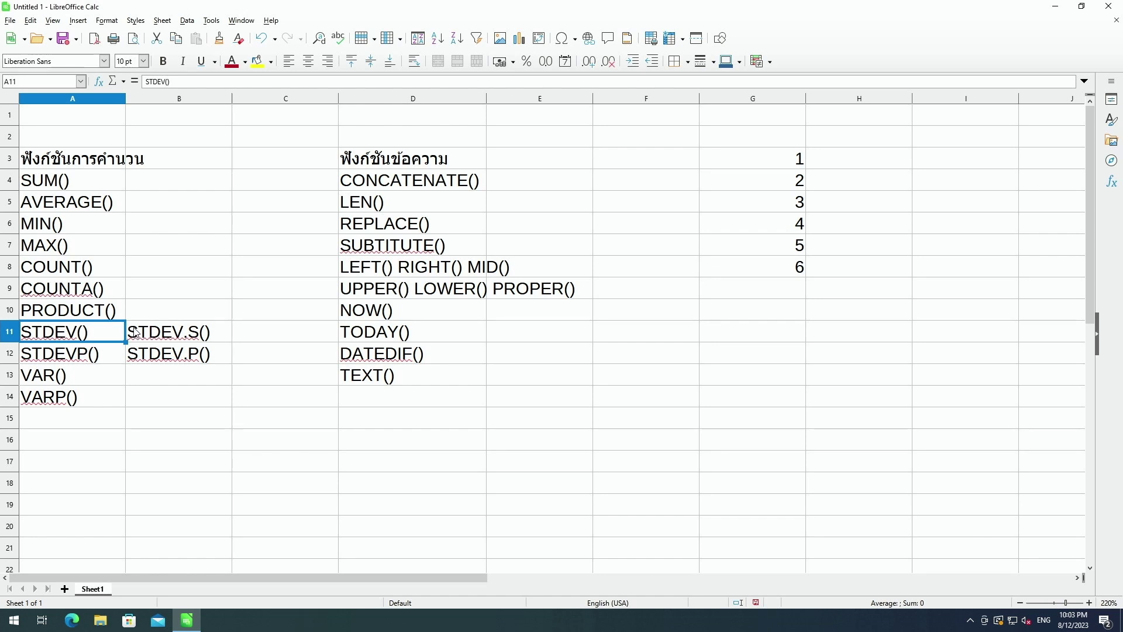
{"action": "left_click", "coordinate": [108, 353]}
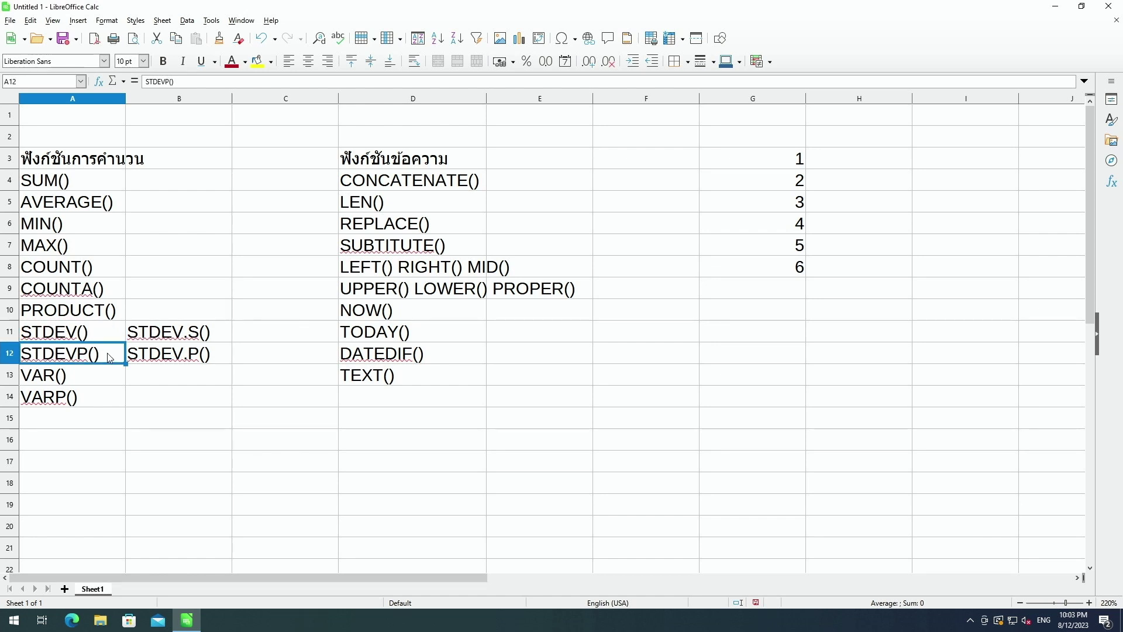
Review the standard deviation function names in cells A11 to B12, comparing the sample and population versions
{"action": "left_click", "coordinate": [139, 355]}
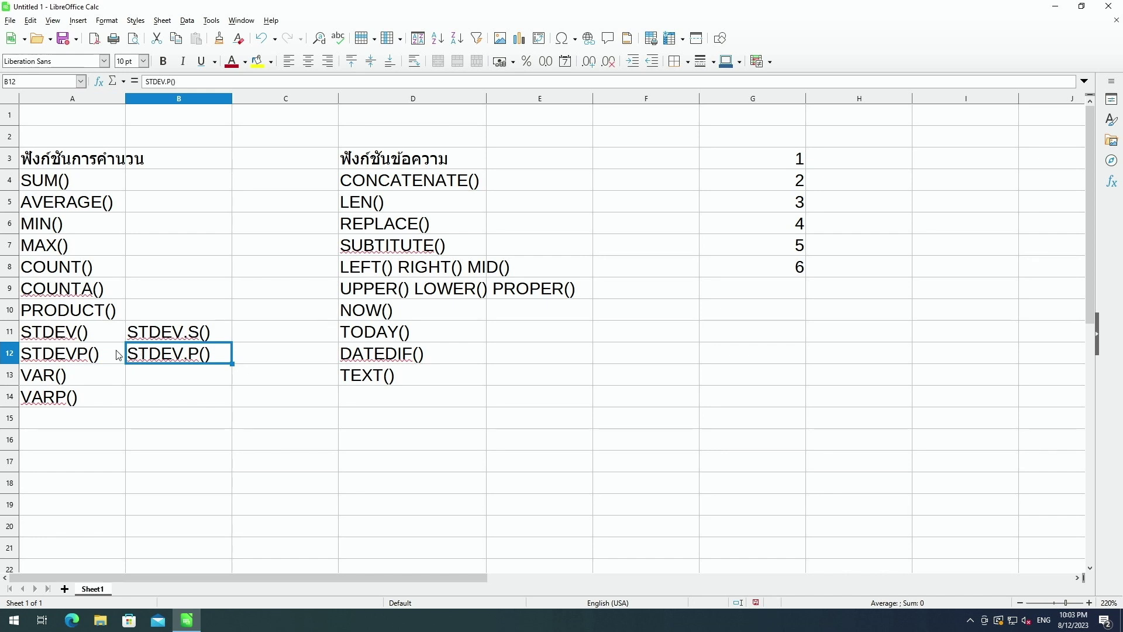
{"action": "left_click", "coordinate": [118, 355]}
{"action": "left_click", "coordinate": [117, 334]}
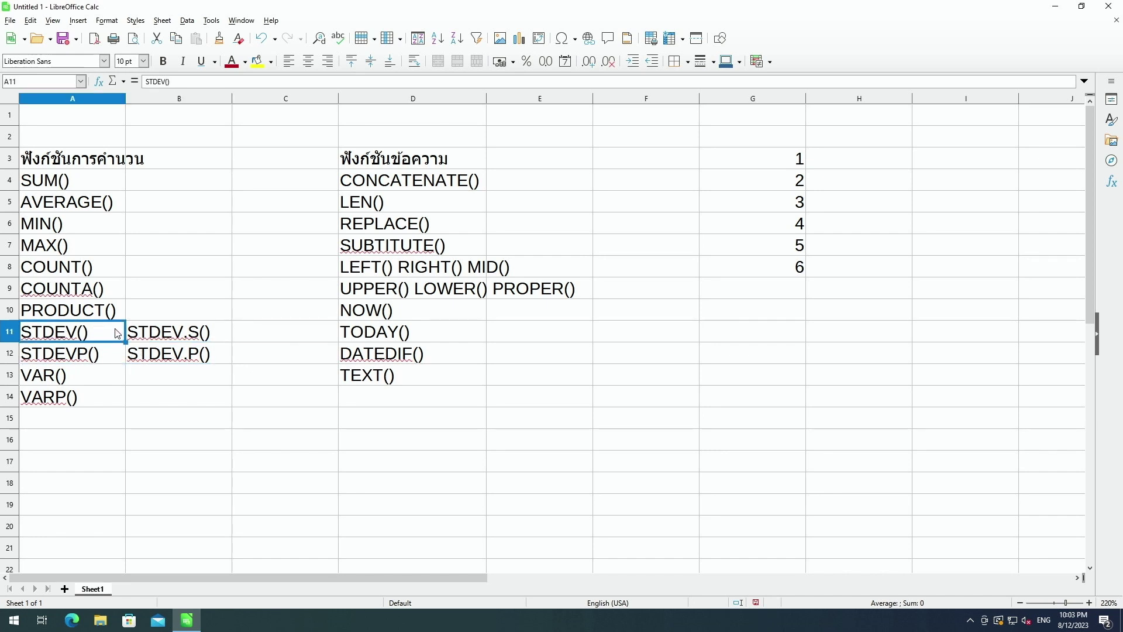
{"action": "left_click", "coordinate": [90, 358]}
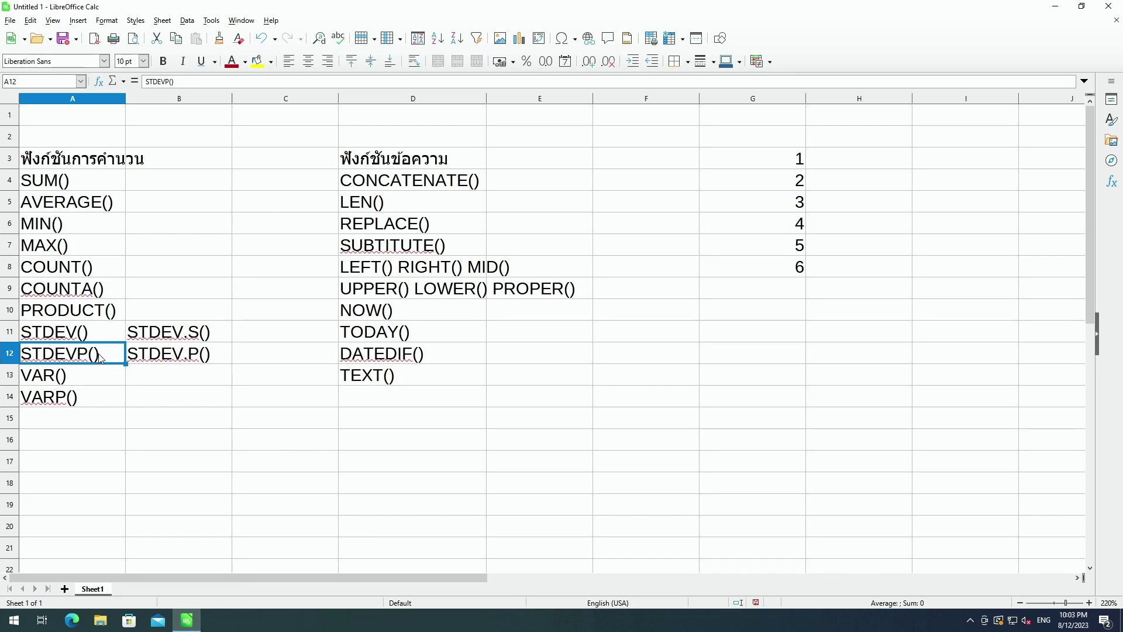
{"action": "left_click_drag", "start_coordinate": [100, 331], "coordinate": [130, 359]}
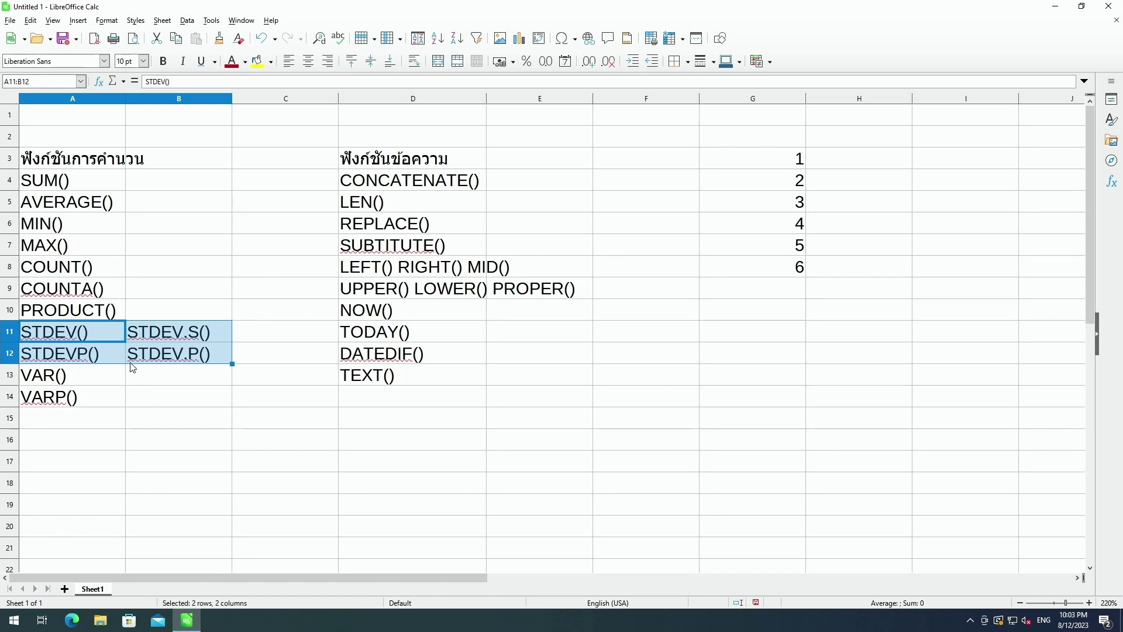
Examine the variance entries VAR and VARP in cells A13 and A14, along with the cells beside them in column B
{"action": "left_click", "coordinate": [111, 372]}
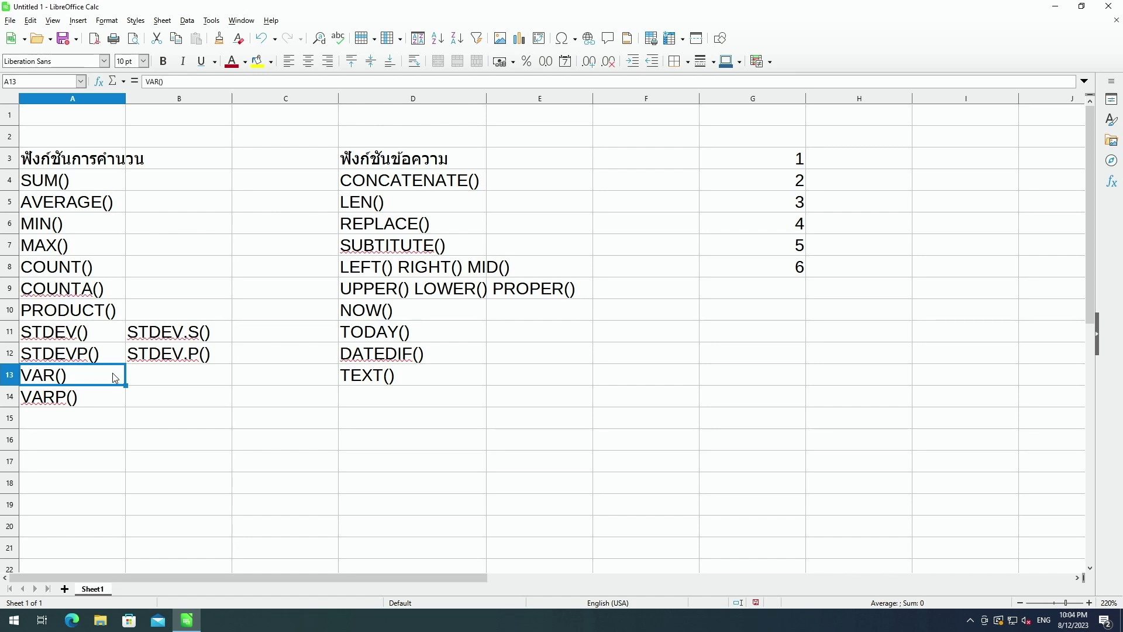
{"action": "left_click", "coordinate": [110, 395]}
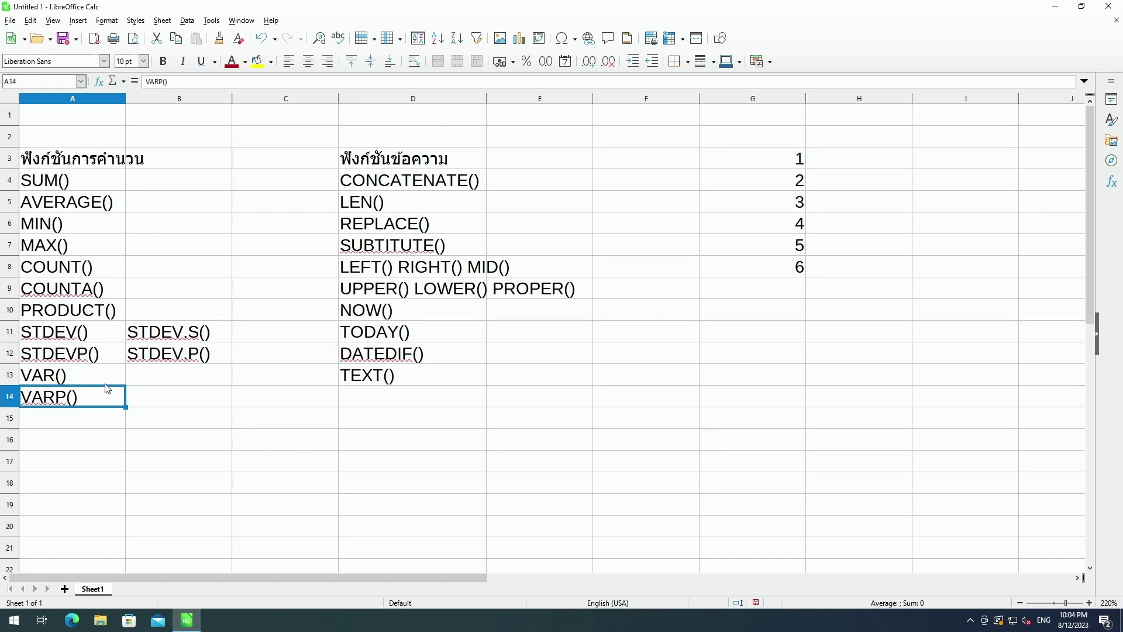
{"action": "left_click", "coordinate": [155, 380]}
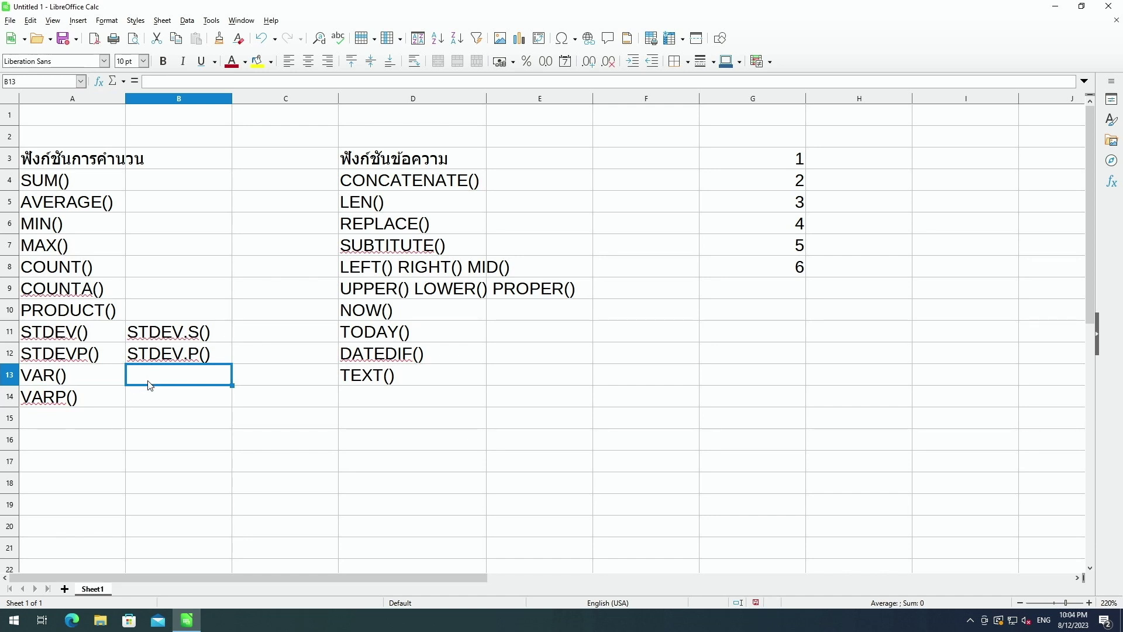
{"action": "left_click", "coordinate": [152, 402]}
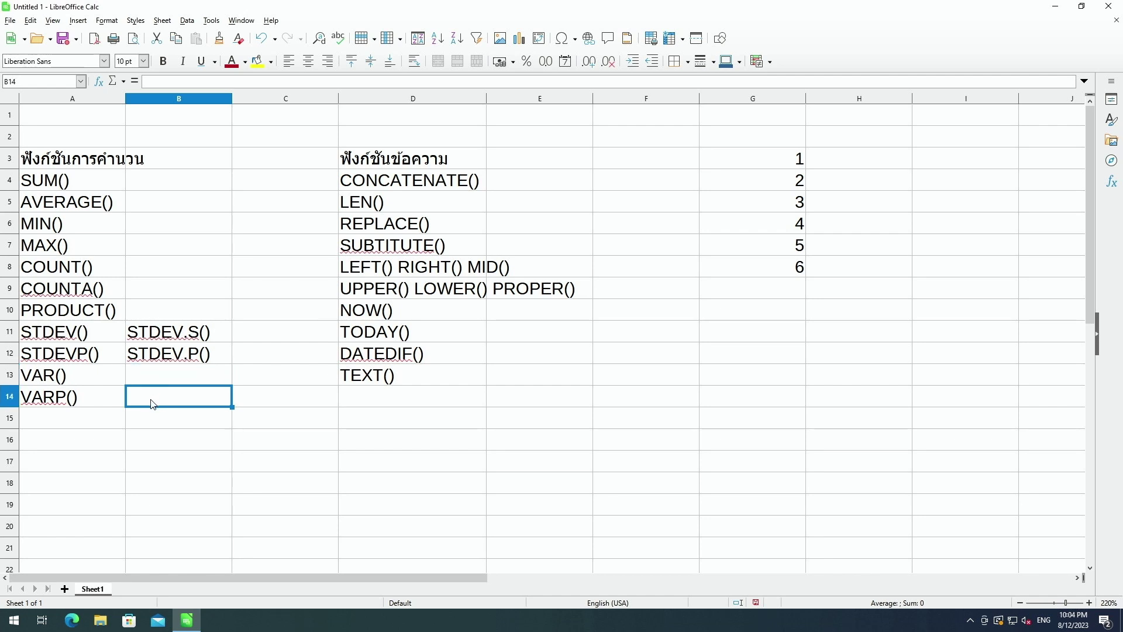
{"action": "left_click", "coordinate": [117, 392]}
{"action": "left_click", "coordinate": [141, 357]}
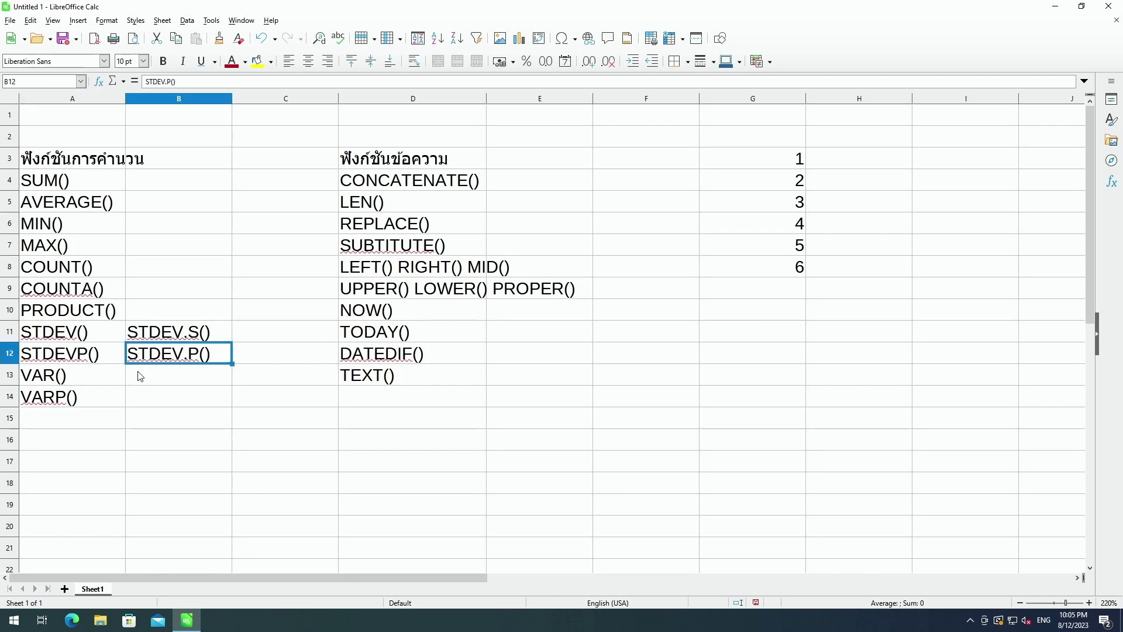
Compare the VAR and VARP entries with the functions offered in the Select Function list, without inserting any
{"action": "left_click", "coordinate": [117, 396]}
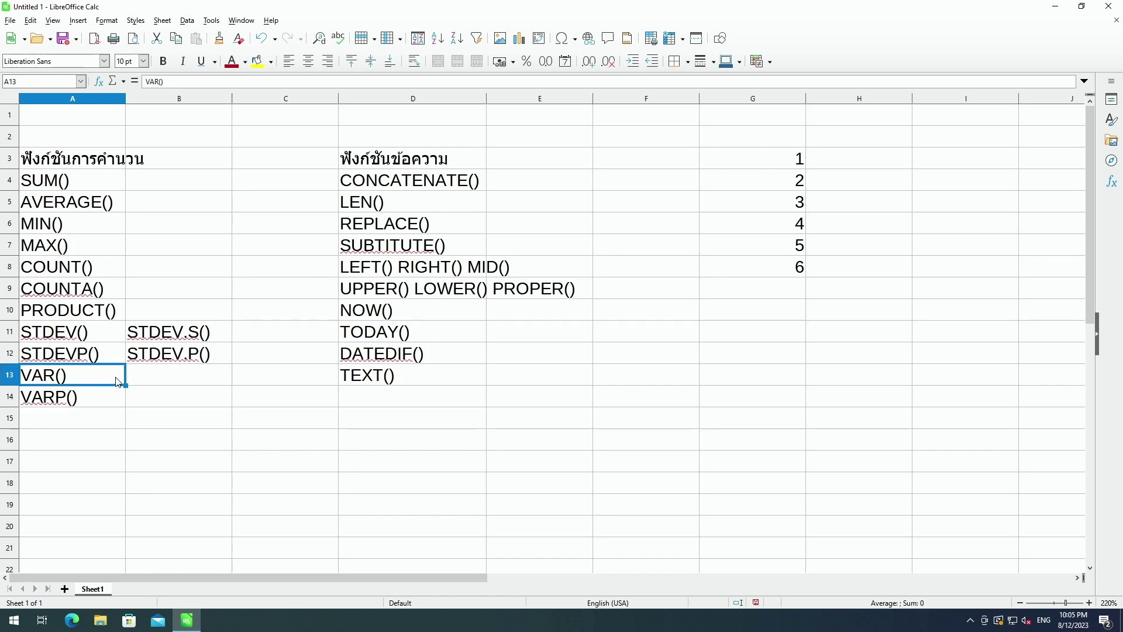
{"action": "left_click", "coordinate": [116, 381]}
{"action": "left_click", "coordinate": [110, 399]}
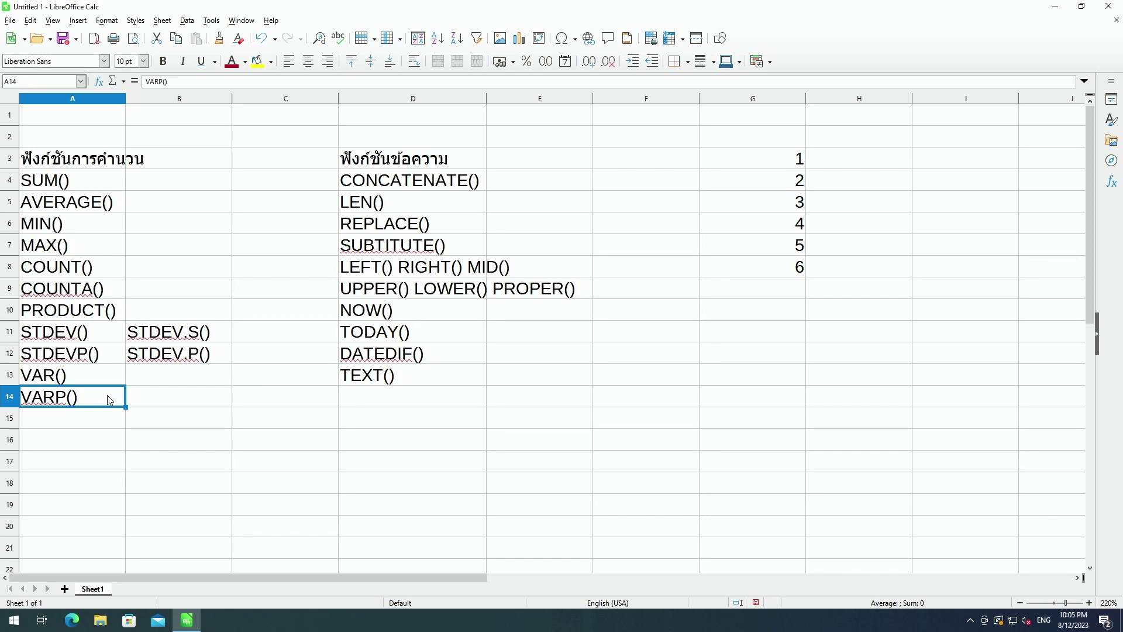
{"action": "left_click", "coordinate": [144, 394]}
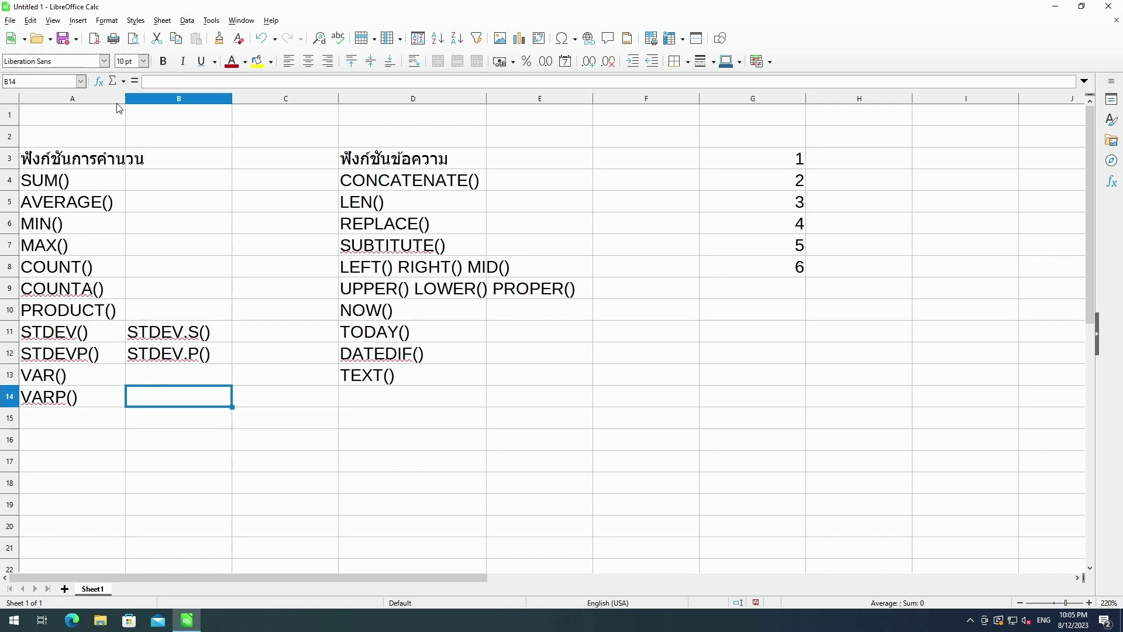
{"action": "left_click", "coordinate": [123, 81]}
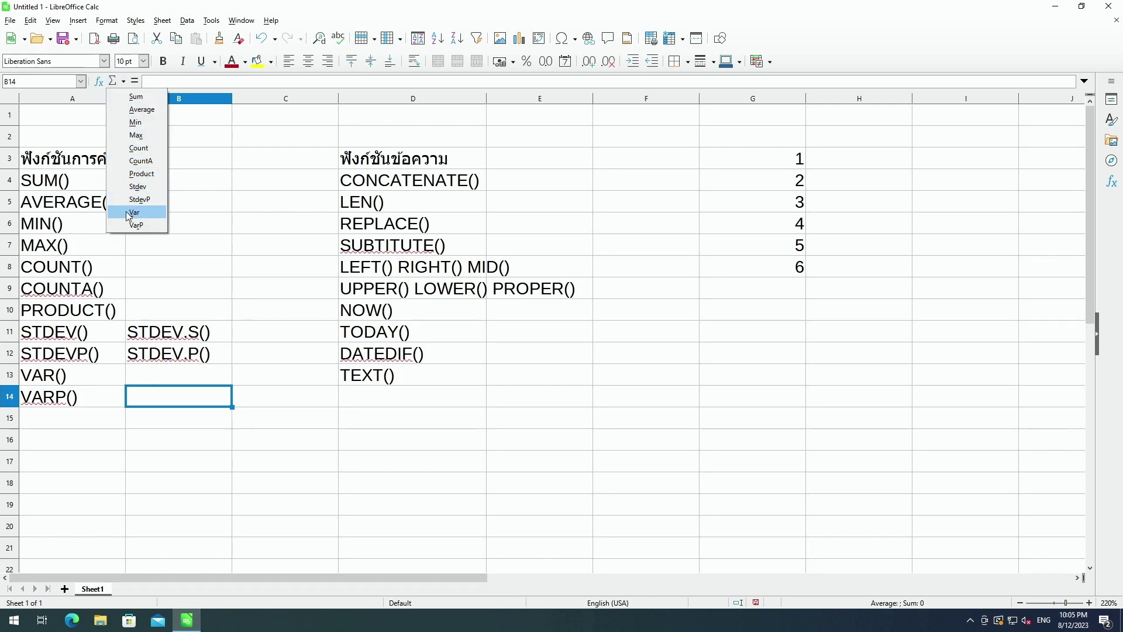
{"action": "left_click", "coordinate": [196, 276]}
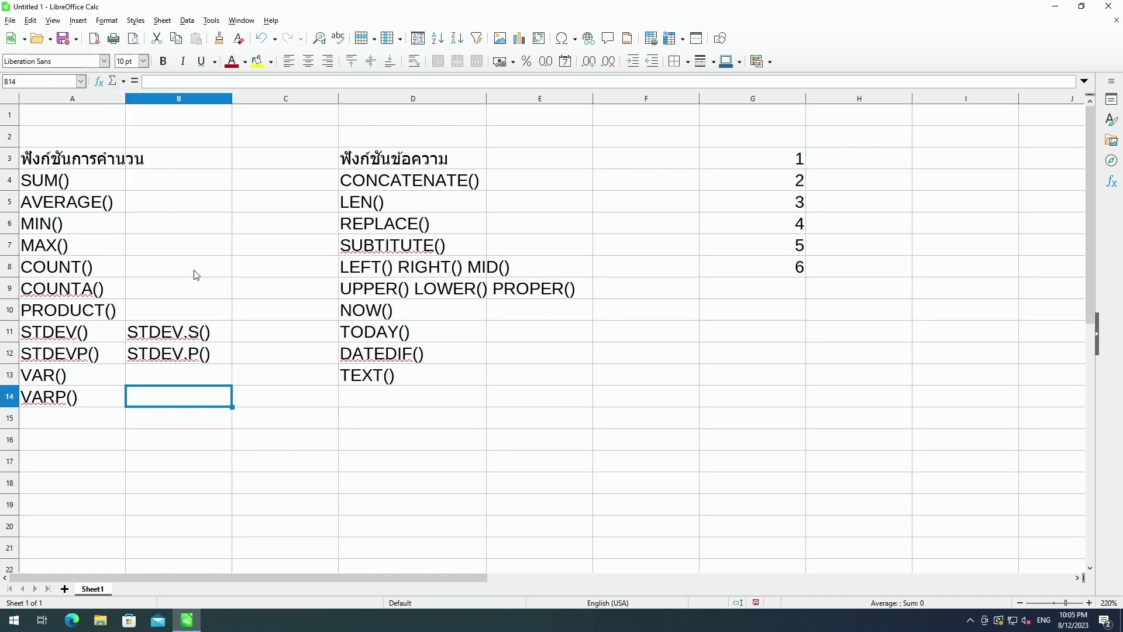
Examine the CONCATENATE entry in cell D4 and the example cells across its row and in G4 and G5
{"action": "left_click", "coordinate": [429, 185]}
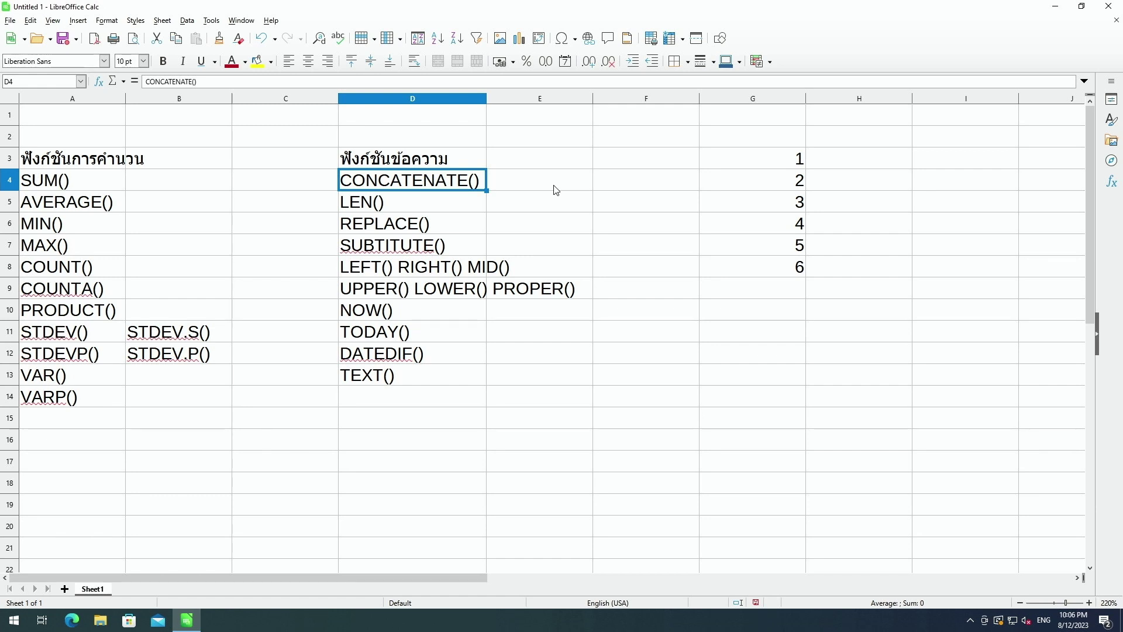
{"action": "left_click", "coordinate": [579, 188]}
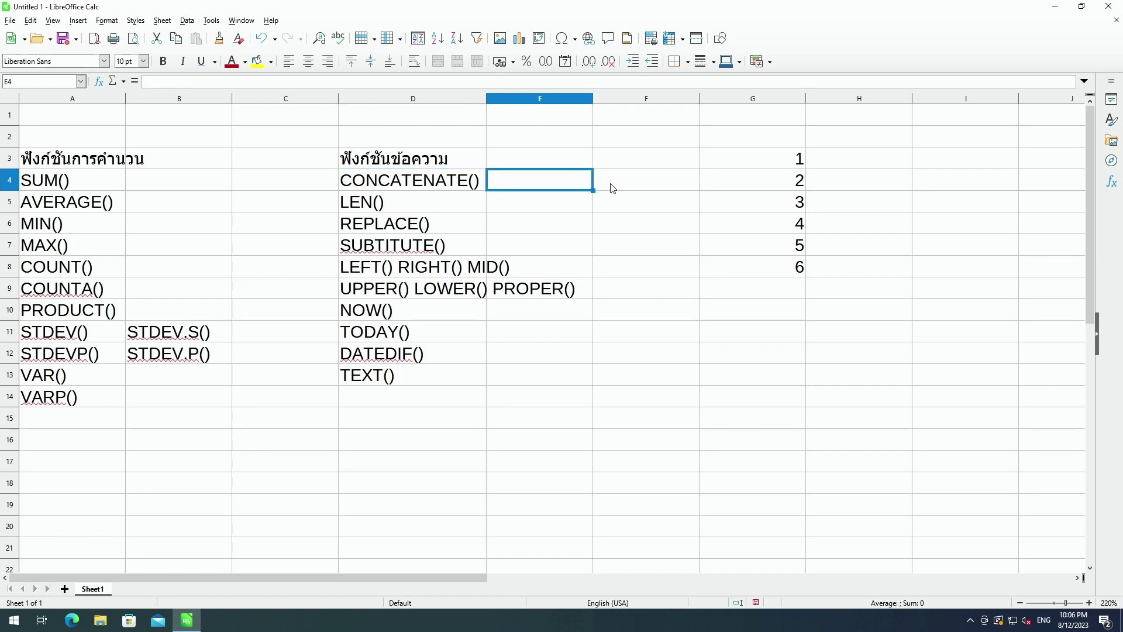
{"action": "left_click", "coordinate": [726, 185]}
{"action": "left_click", "coordinate": [740, 204]}
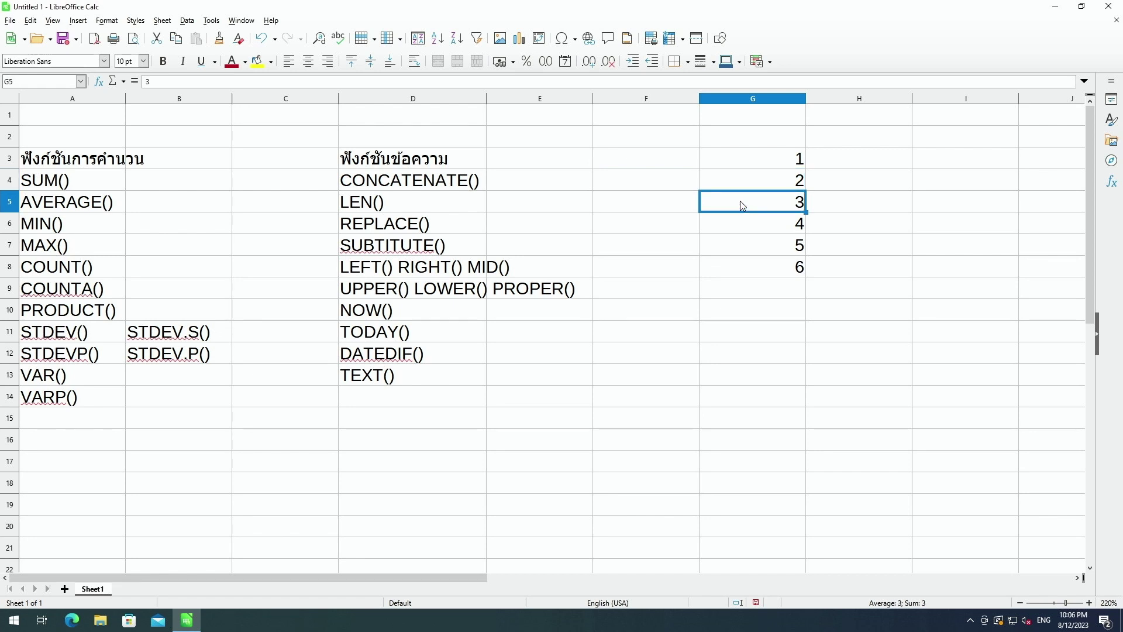
{"action": "left_click", "coordinate": [743, 182]}
{"action": "left_click", "coordinate": [744, 201]}
Examine the LEN entry in cell D5 and the blank cells beside it
{"action": "left_click", "coordinate": [484, 204]}
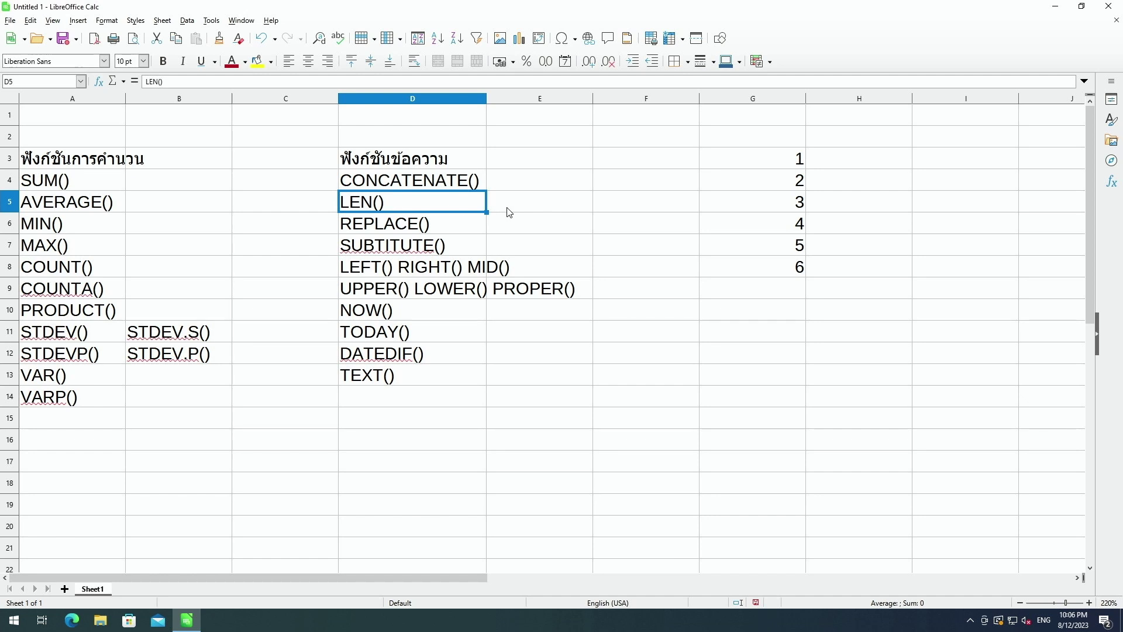
{"action": "left_click", "coordinate": [509, 213]}
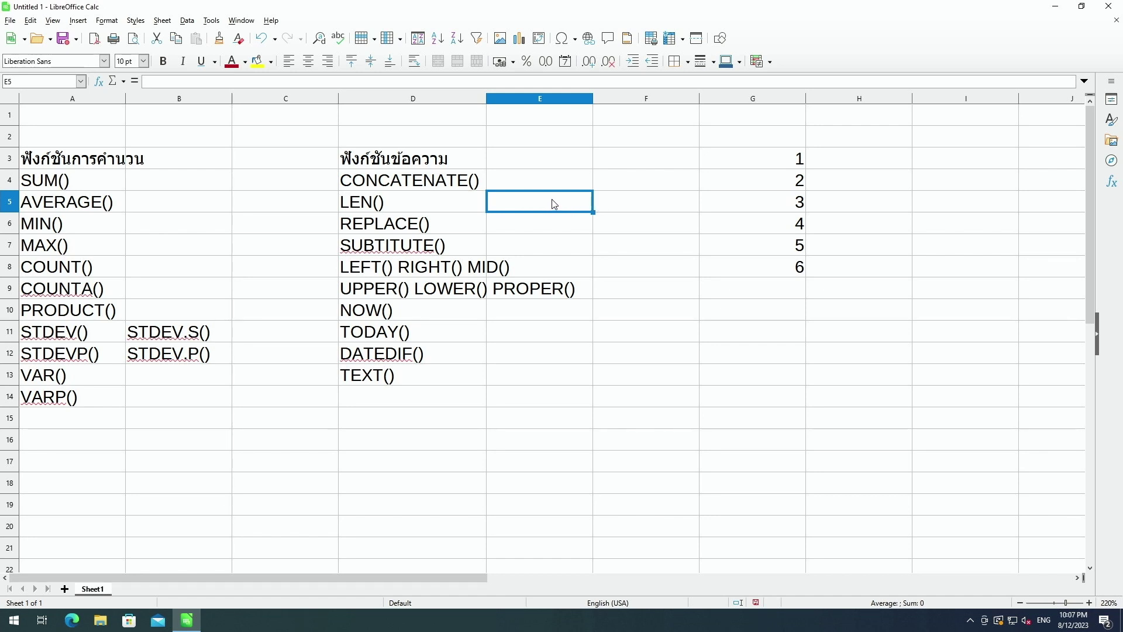
{"action": "left_click", "coordinate": [612, 207]}
{"action": "left_click", "coordinate": [453, 202]}
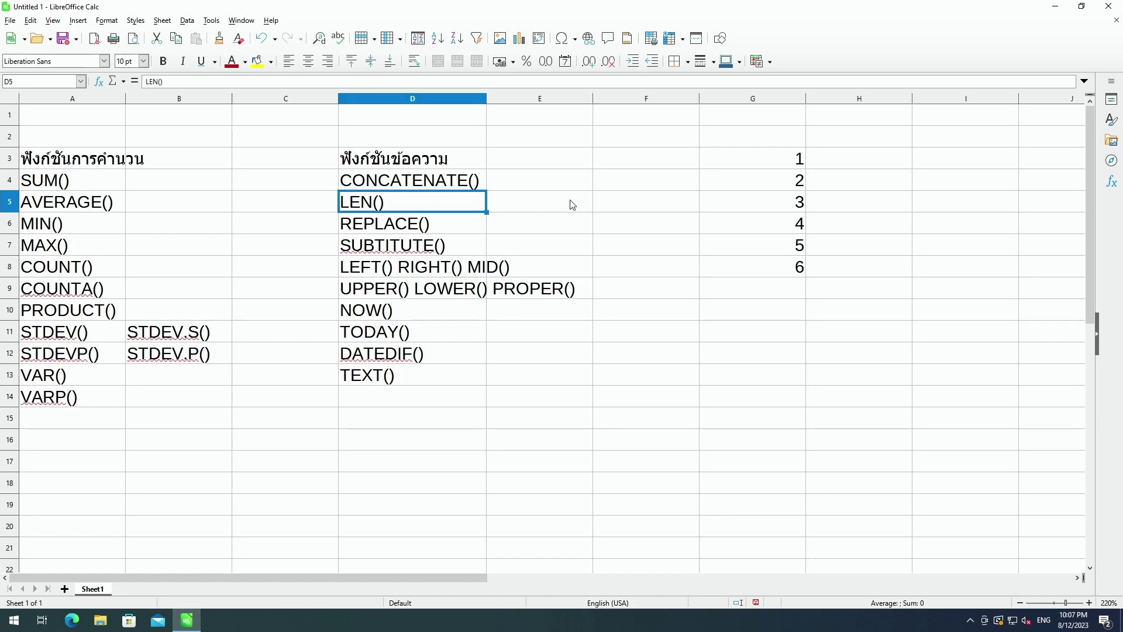
Enter the sample text AA00002 in cell F6, in the row of the REPLACE entry
{"action": "left_click", "coordinate": [462, 223]}
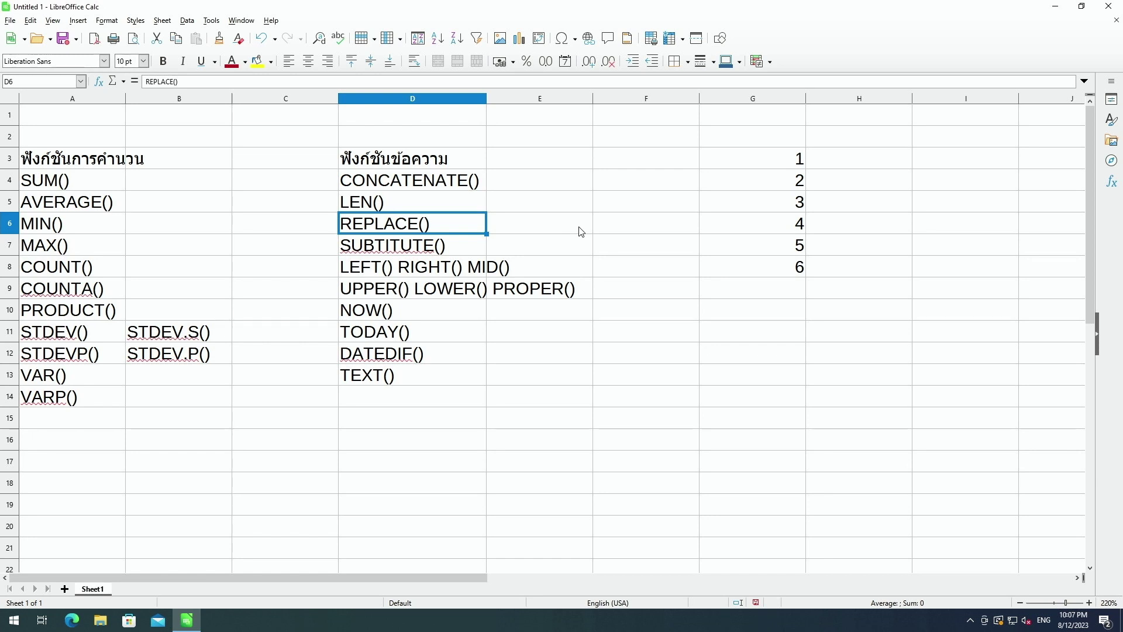
{"action": "left_click", "coordinate": [611, 228]}
{"action": "type", "text": "AA00002"}
{"action": "key", "text": "Return"}
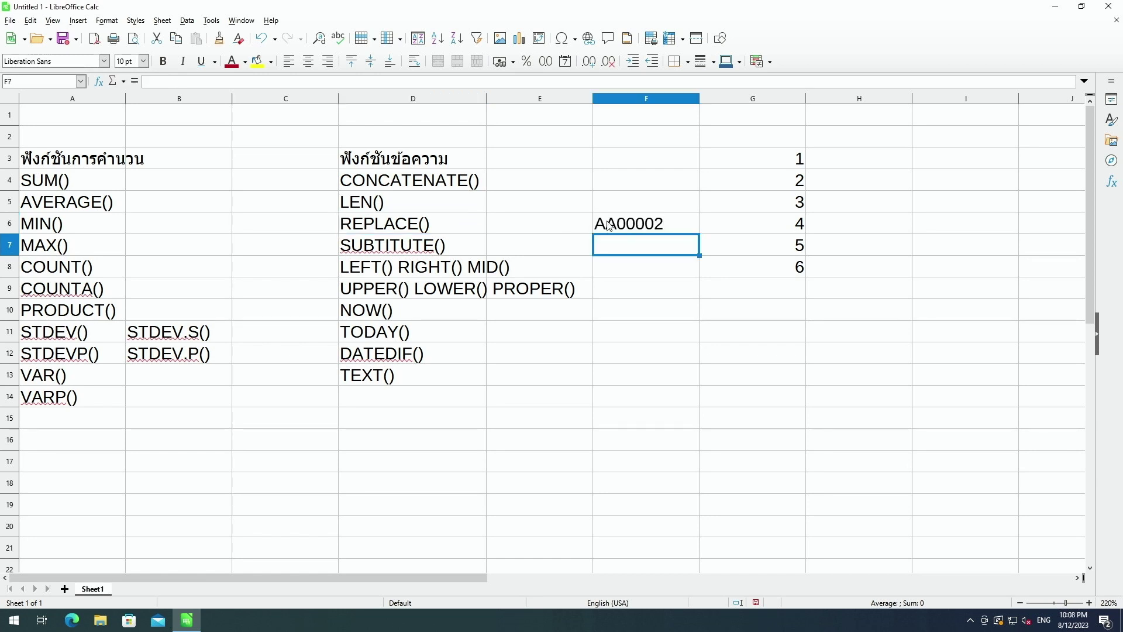
Highlight the third character of the text in F6 and enter =REPLACE(F6,3,1,"B") in cell G6
{"action": "left_click", "coordinate": [605, 229]}
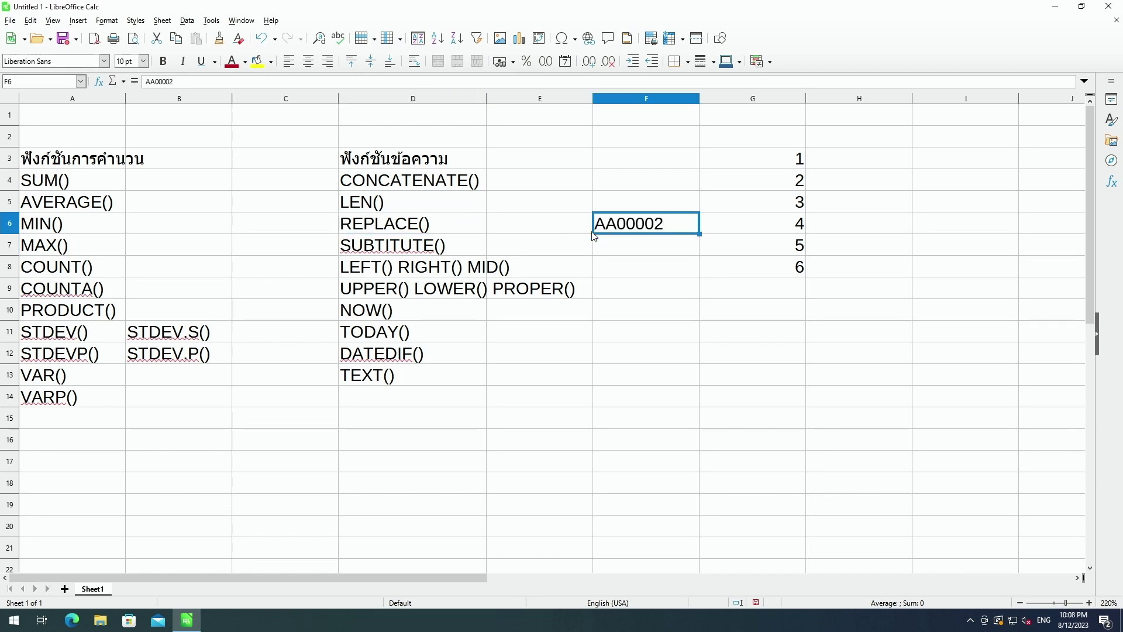
{"action": "double_click", "coordinate": [624, 223]}
{"action": "key", "text": "shift+Left"}
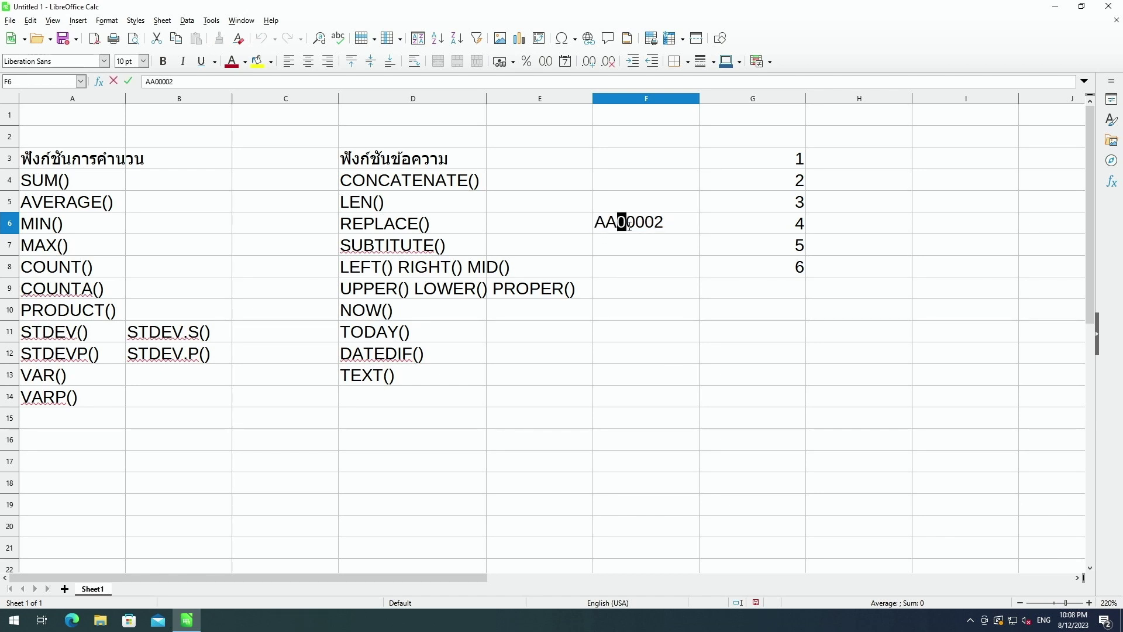
{"action": "left_click", "coordinate": [718, 229]}
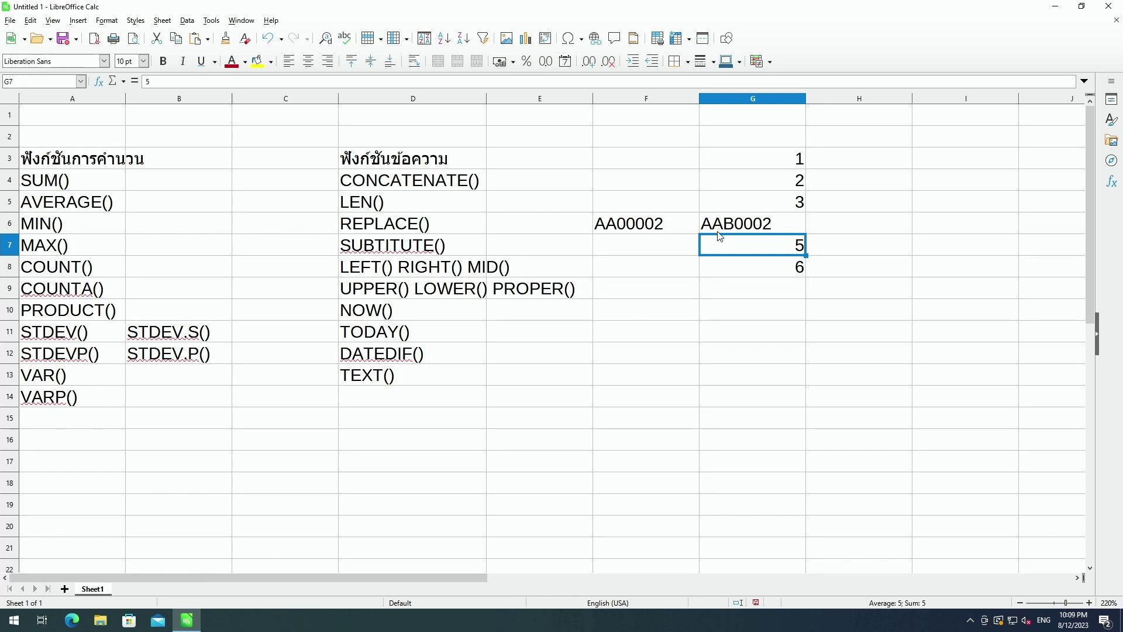
Examine the position, length and new-text arguments of the REPLACE formula in G6, including the quotation marks, keeping the formula as it is
{"action": "key", "text": "Up"}
{"action": "double_click", "coordinate": [718, 230]}
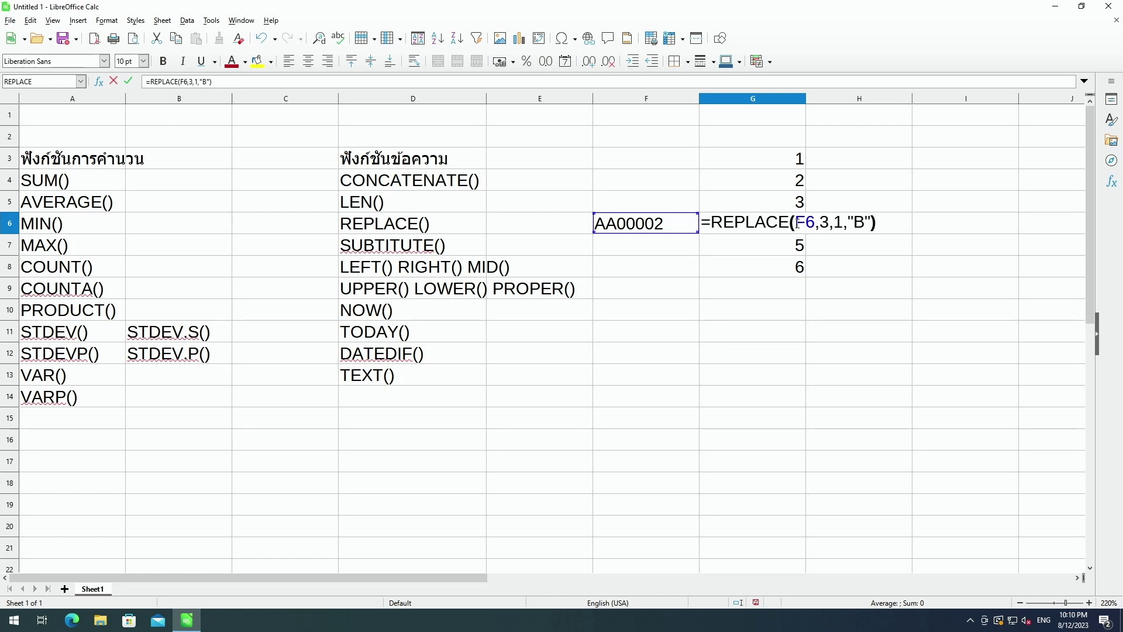
{"action": "double_click", "coordinate": [825, 222]}
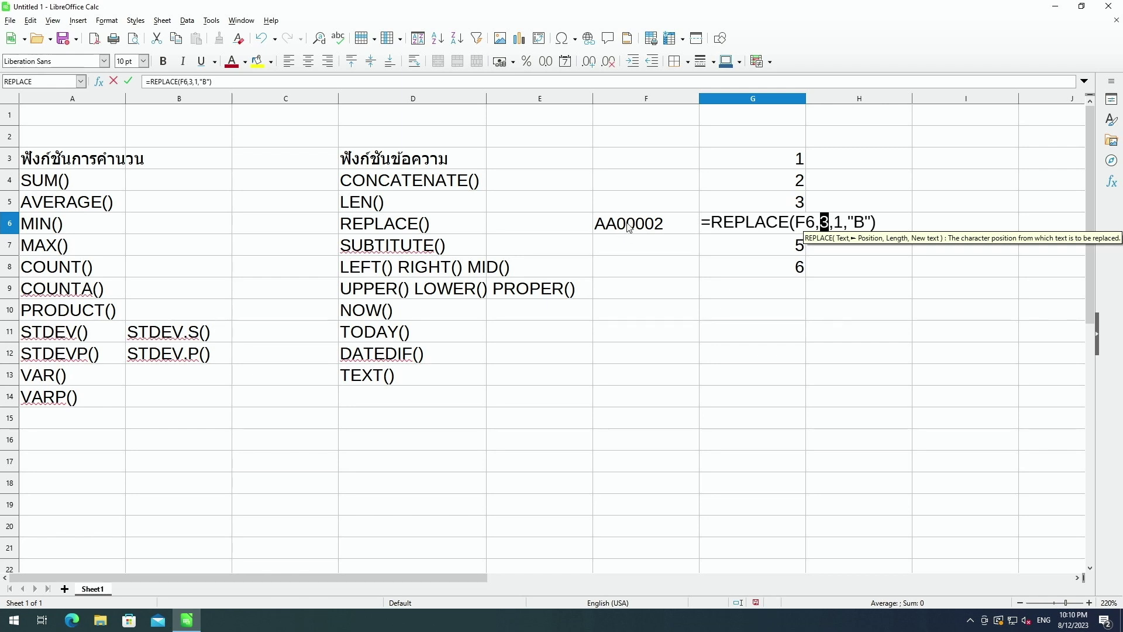
{"action": "double_click", "coordinate": [839, 222]}
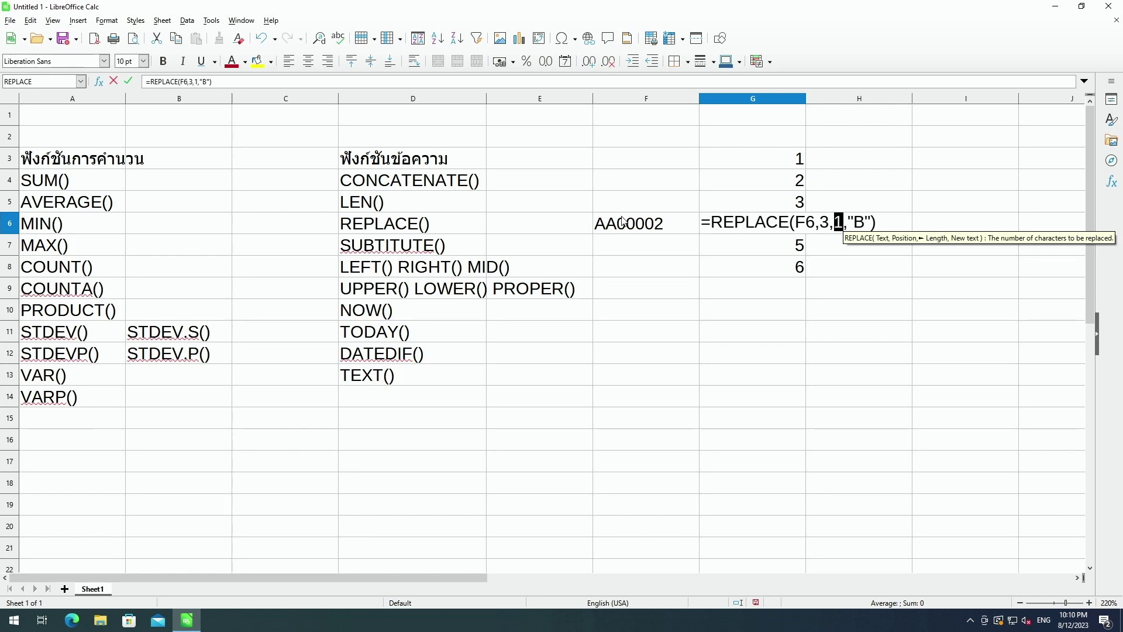
{"action": "left_click", "coordinate": [853, 222]}
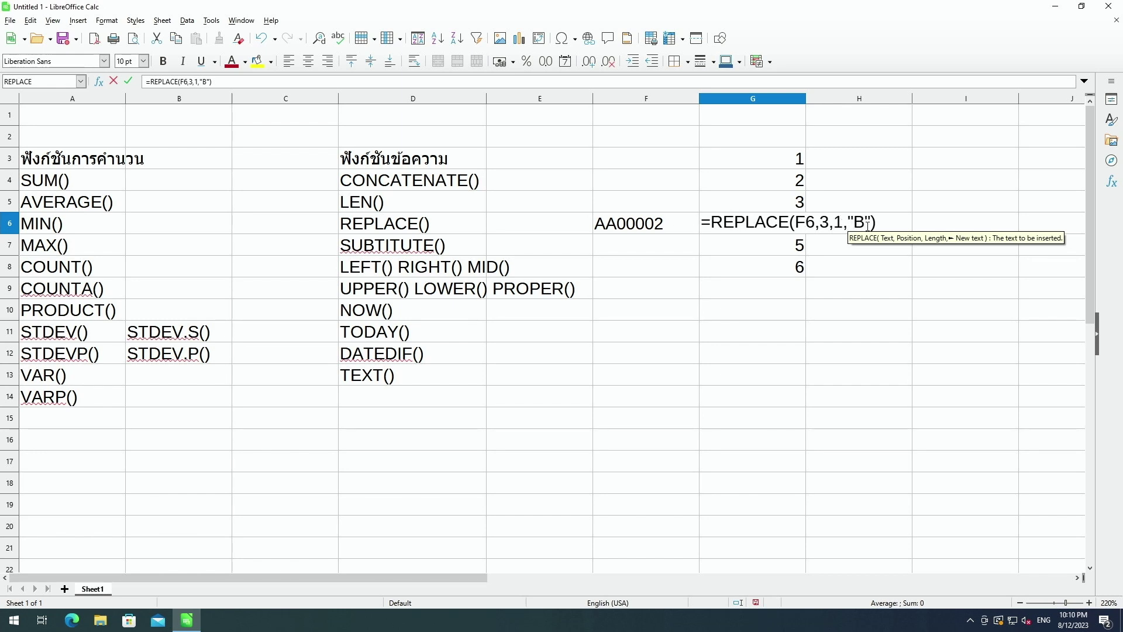
{"action": "left_click", "coordinate": [867, 224]}
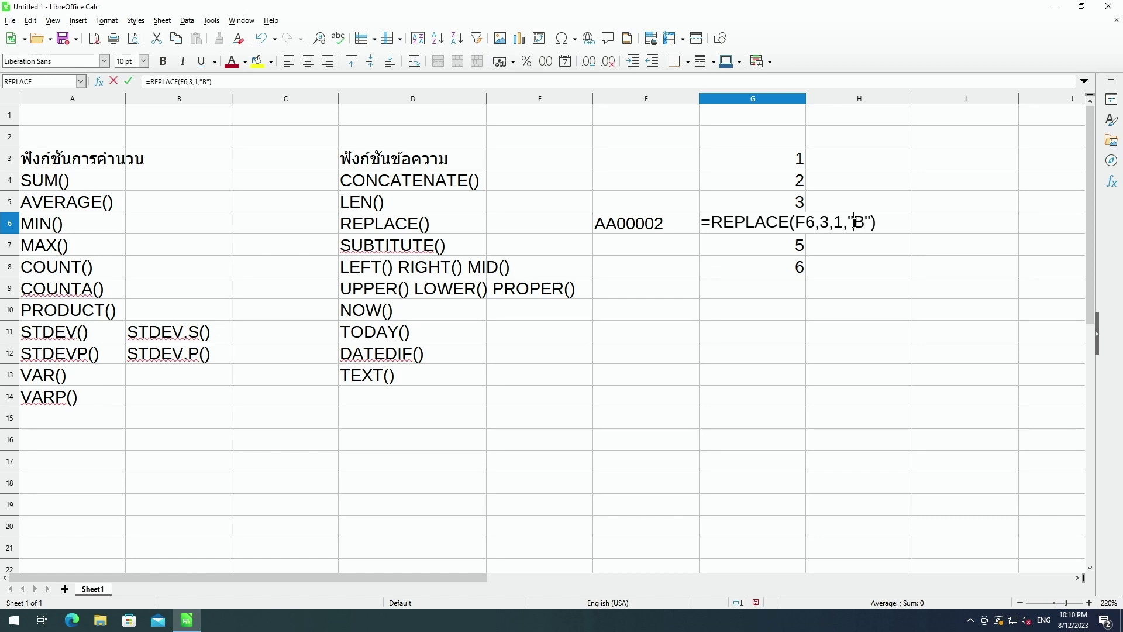
{"action": "left_click_drag", "start_coordinate": [849, 225], "coordinate": [854, 225]}
{"action": "left_click", "coordinate": [865, 226]}
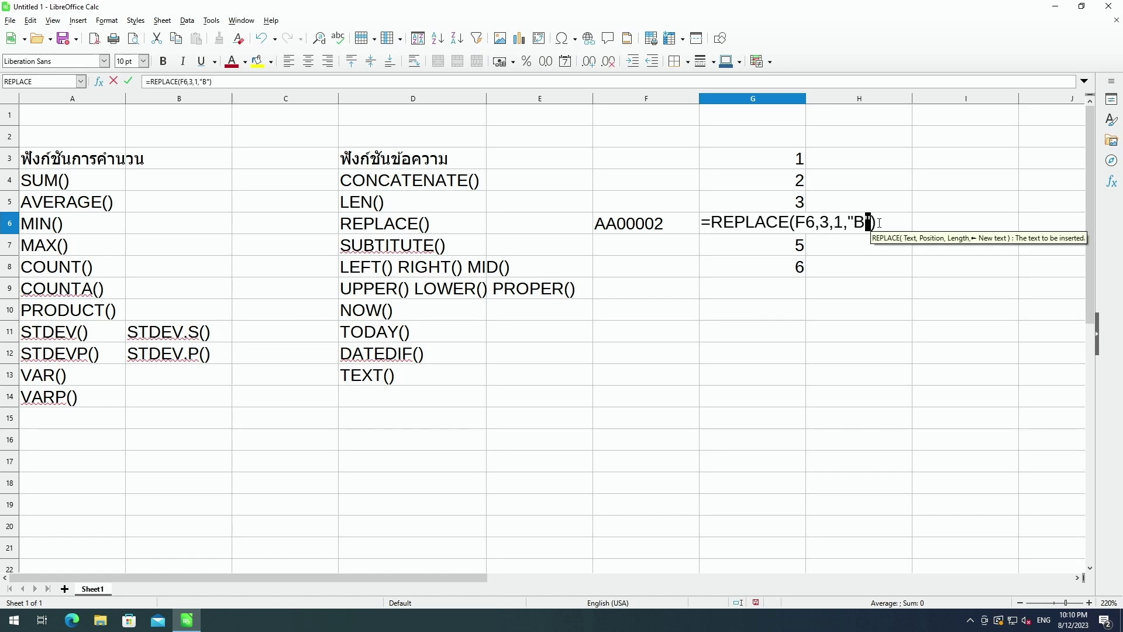
{"action": "left_click", "coordinate": [878, 224]}
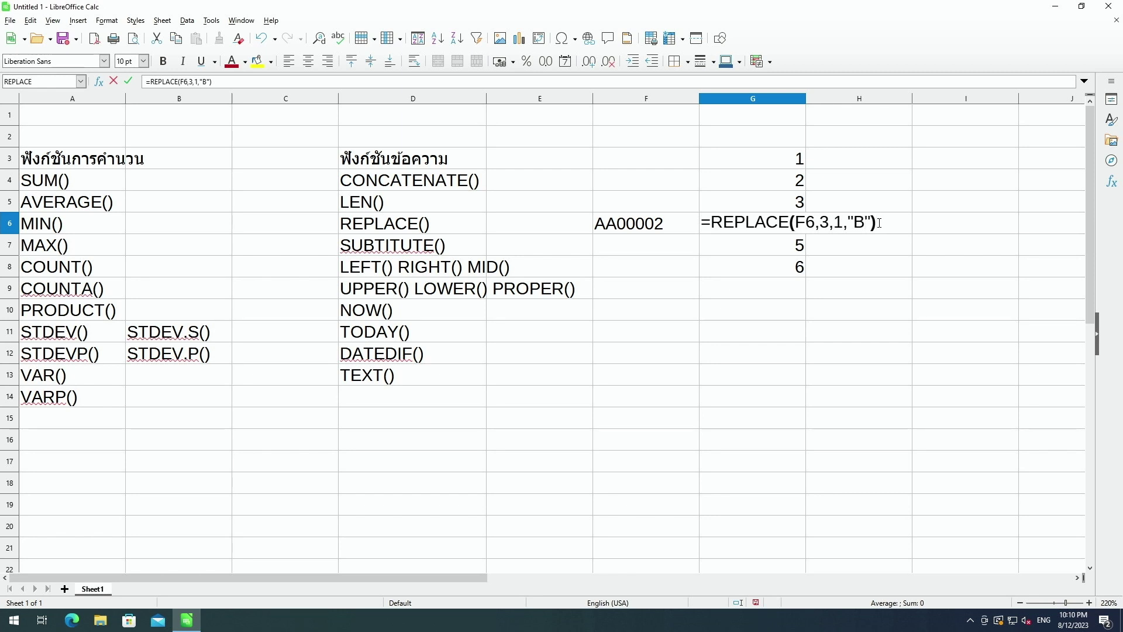
{"action": "key", "text": "Return"}
{"action": "left_click", "coordinate": [746, 234]}
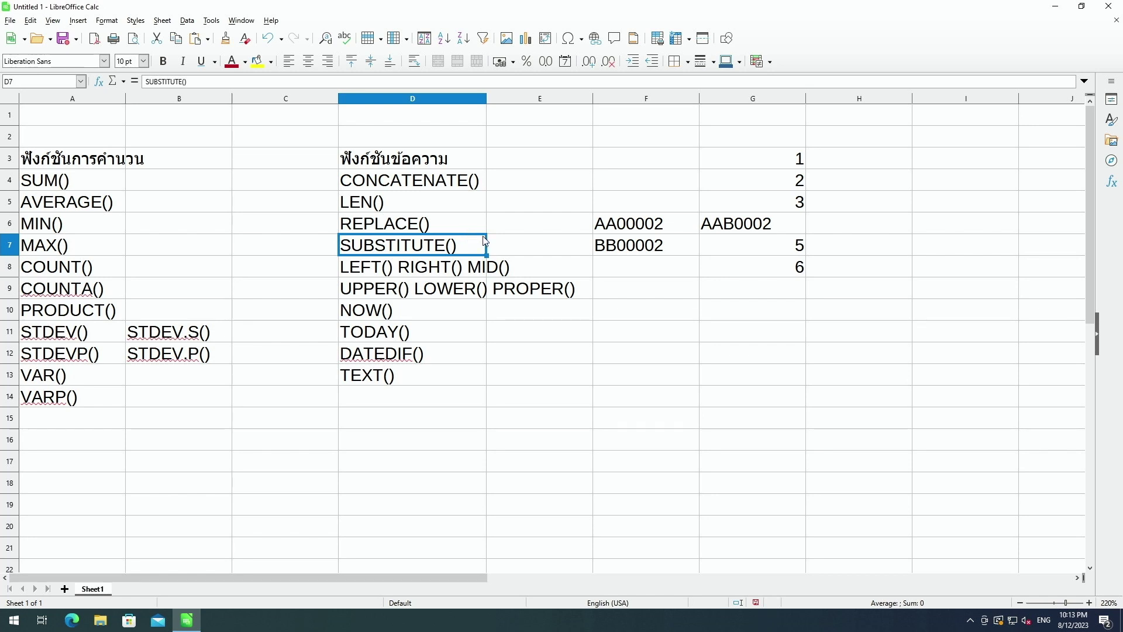
Examine the source cell, search text and replacement text in the SUBSTITUTE formula in F7, keeping the formula as it is
{"action": "left_click", "coordinate": [608, 250]}
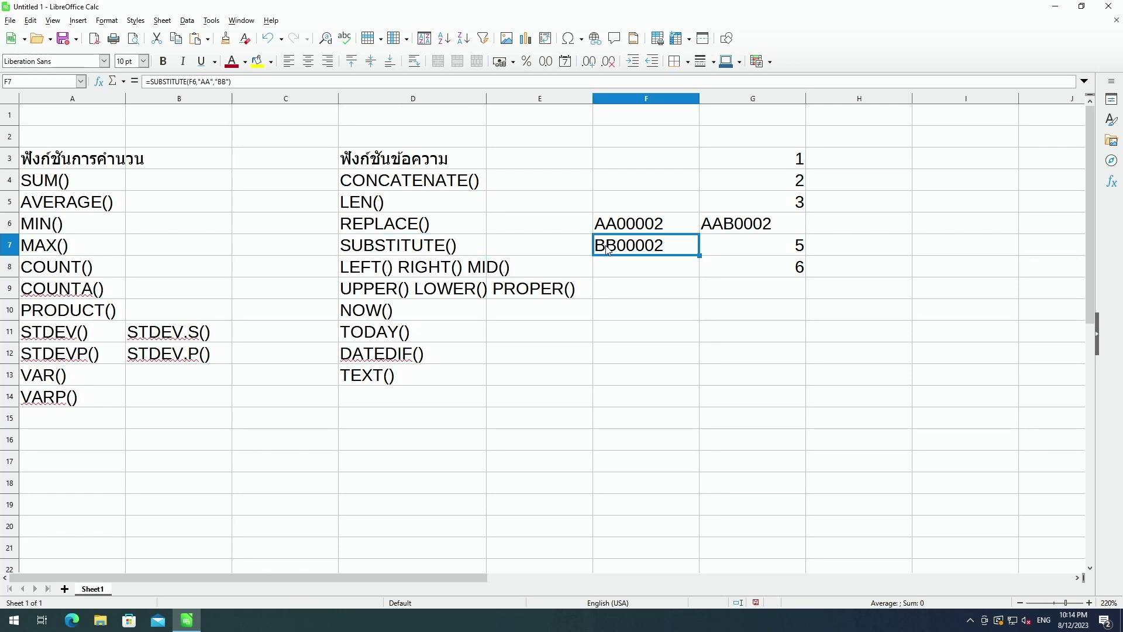
{"action": "double_click", "coordinate": [609, 250]}
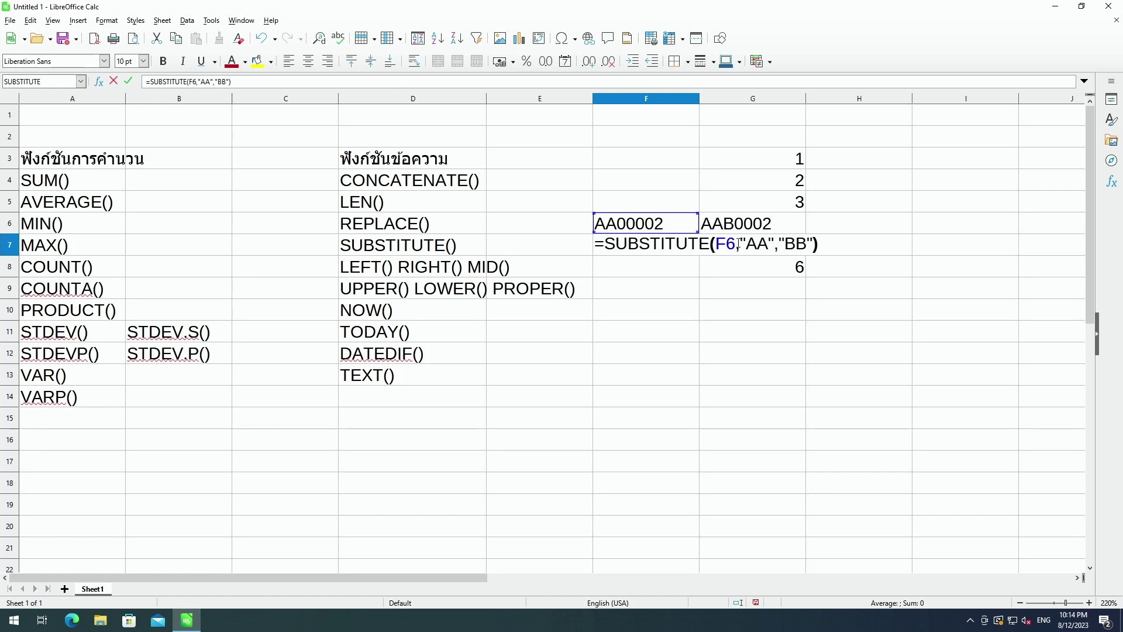
{"action": "left_click_drag", "start_coordinate": [747, 244], "coordinate": [770, 242]}
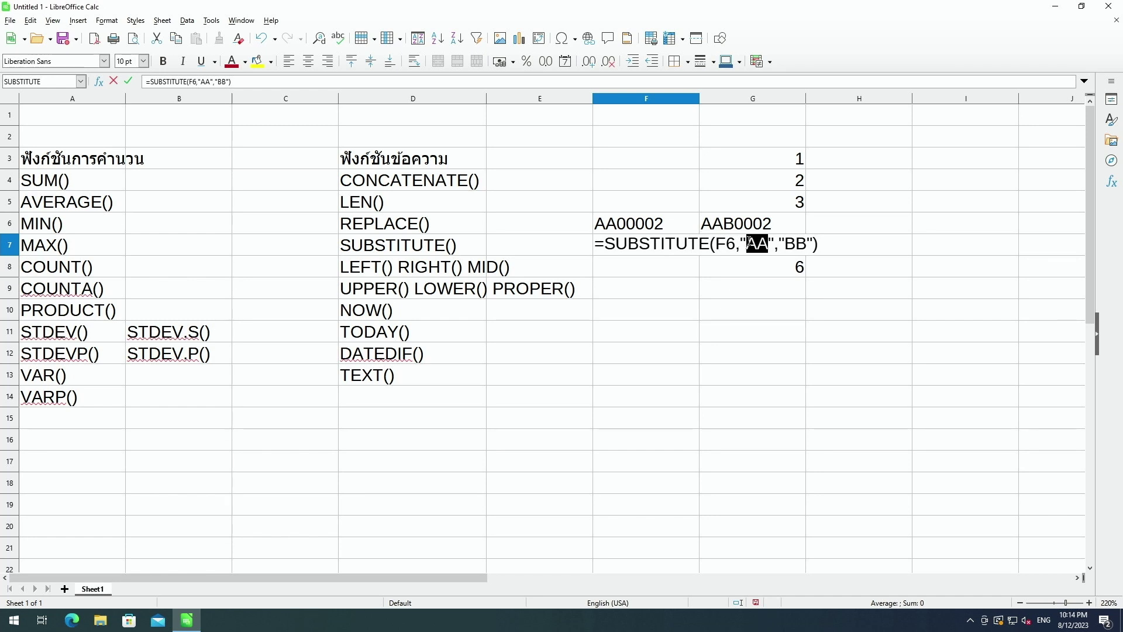
{"action": "double_click", "coordinate": [791, 243]}
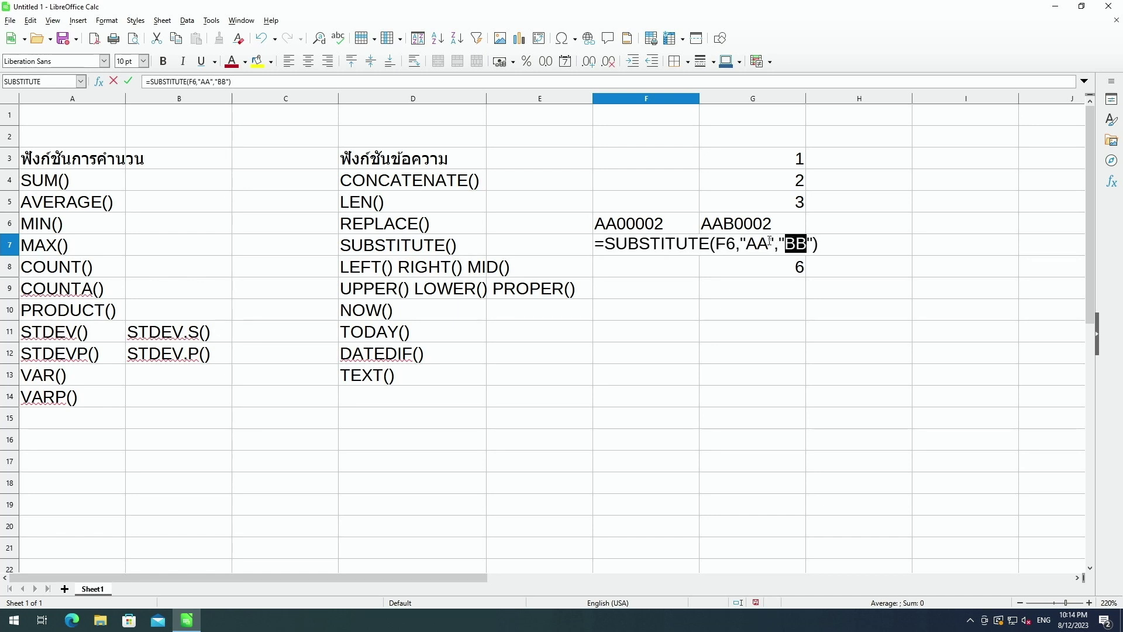
{"action": "left_click", "coordinate": [825, 243]}
{"action": "key", "text": "Return"}
{"action": "left_click", "coordinate": [685, 247]}
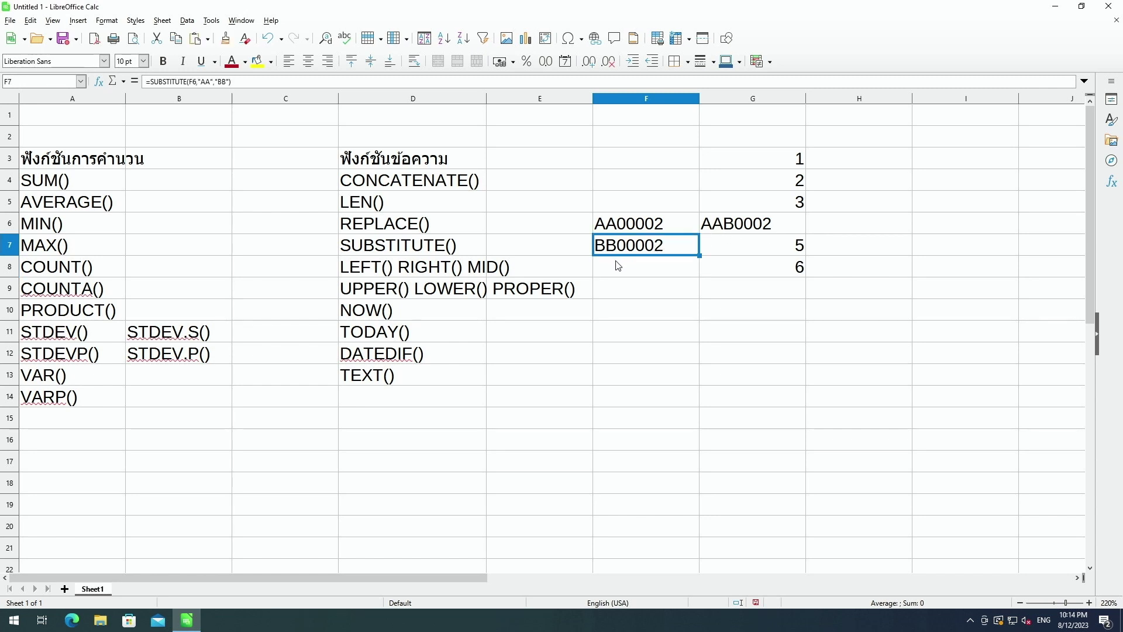
Widen column D to fit its longest function entry
{"action": "left_click", "coordinate": [389, 269]}
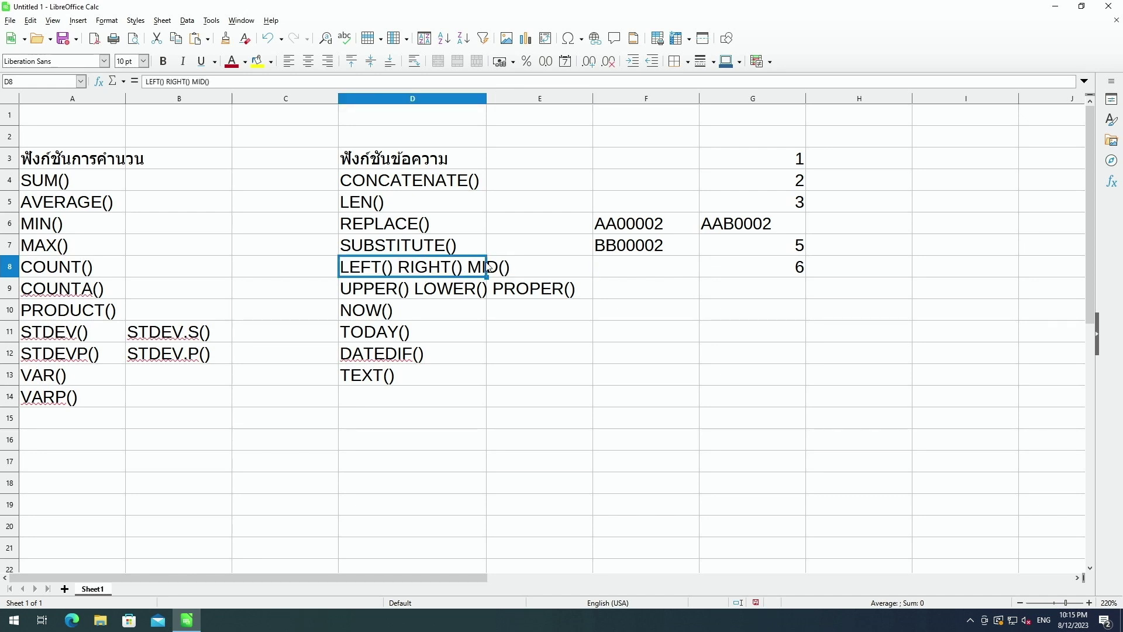
{"action": "double_click", "coordinate": [487, 104]}
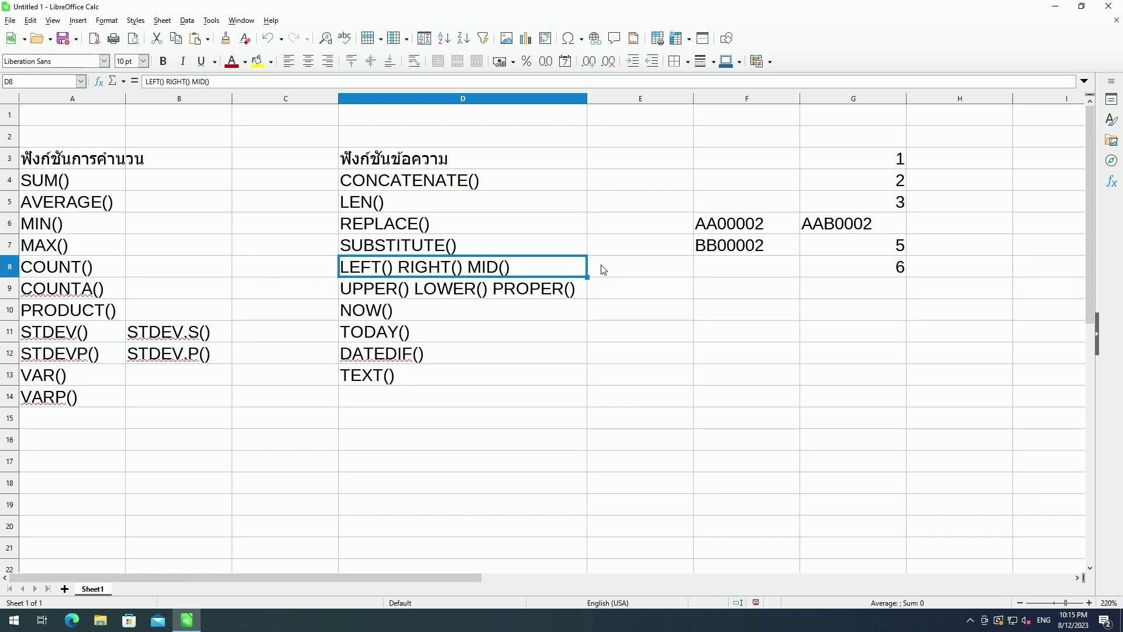
{"action": "left_click", "coordinate": [712, 255]}
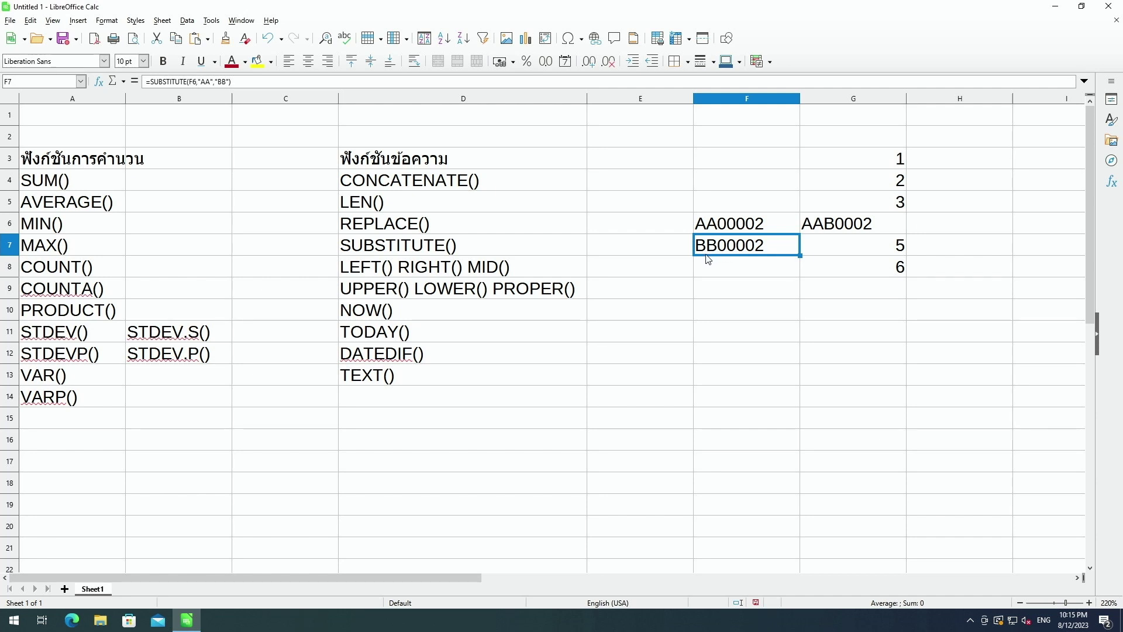
Examine the LEFT, RIGHT, MID entry in D8 and the UPPER, LOWER, PROPER entry in D9
{"action": "left_click", "coordinate": [554, 269]}
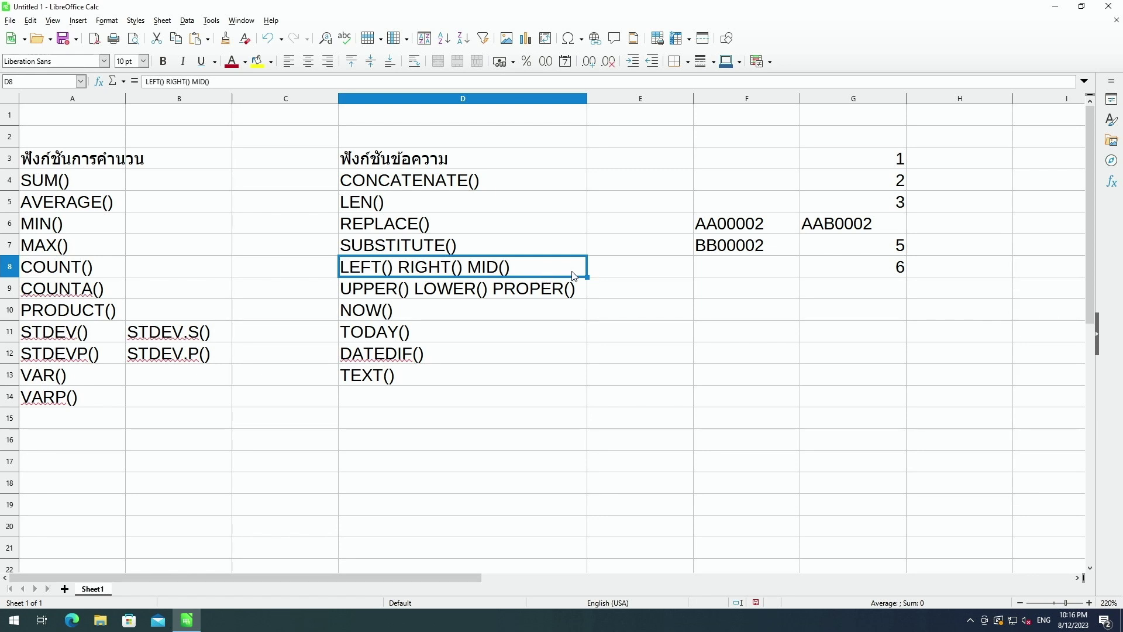
{"action": "left_click", "coordinate": [565, 294]}
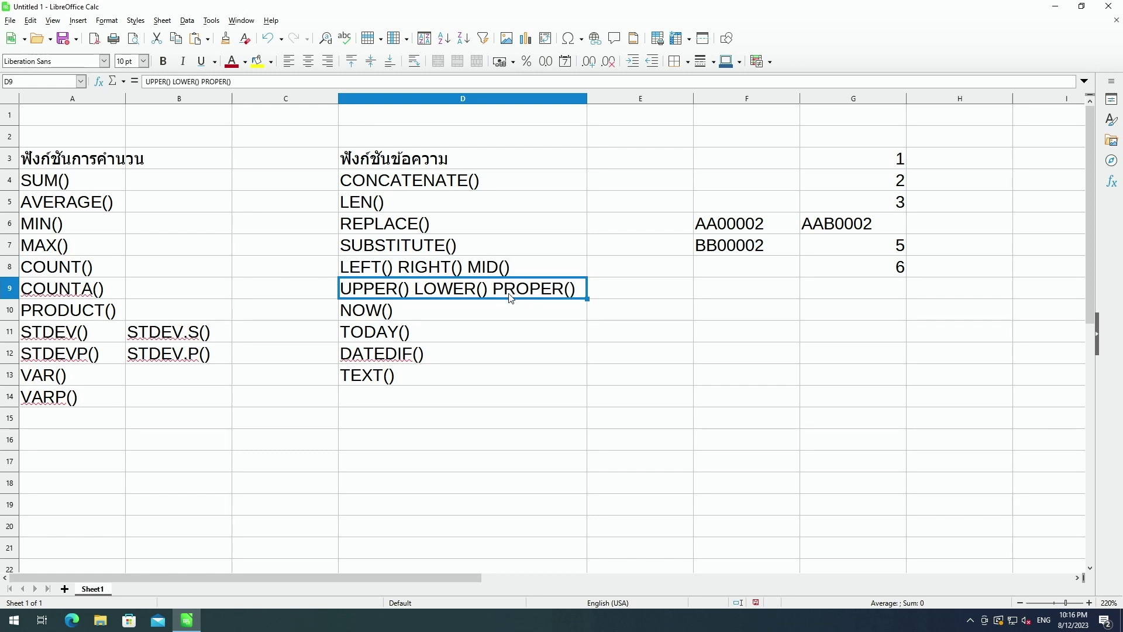
{"action": "left_click", "coordinate": [622, 298]}
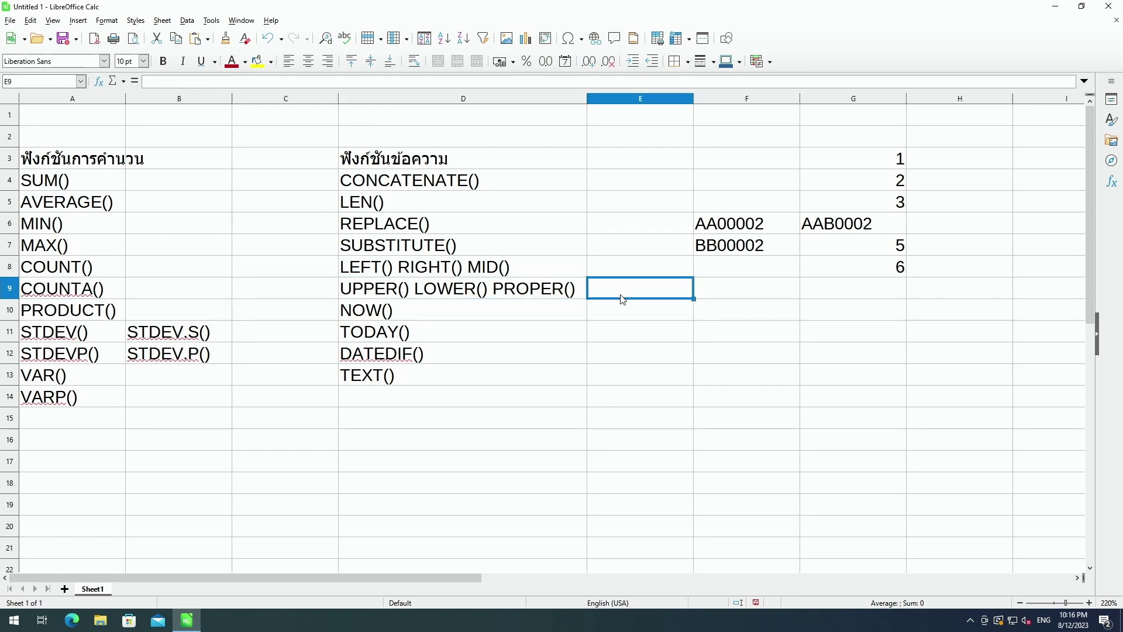
{"action": "left_click", "coordinate": [559, 296]}
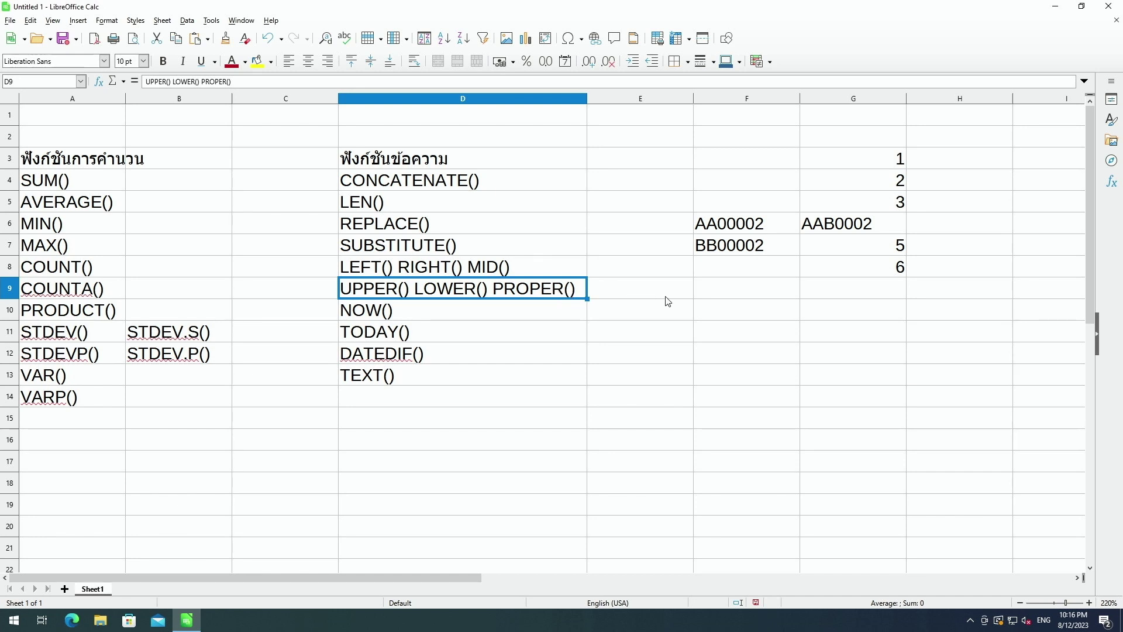
{"action": "left_click", "coordinate": [705, 301]}
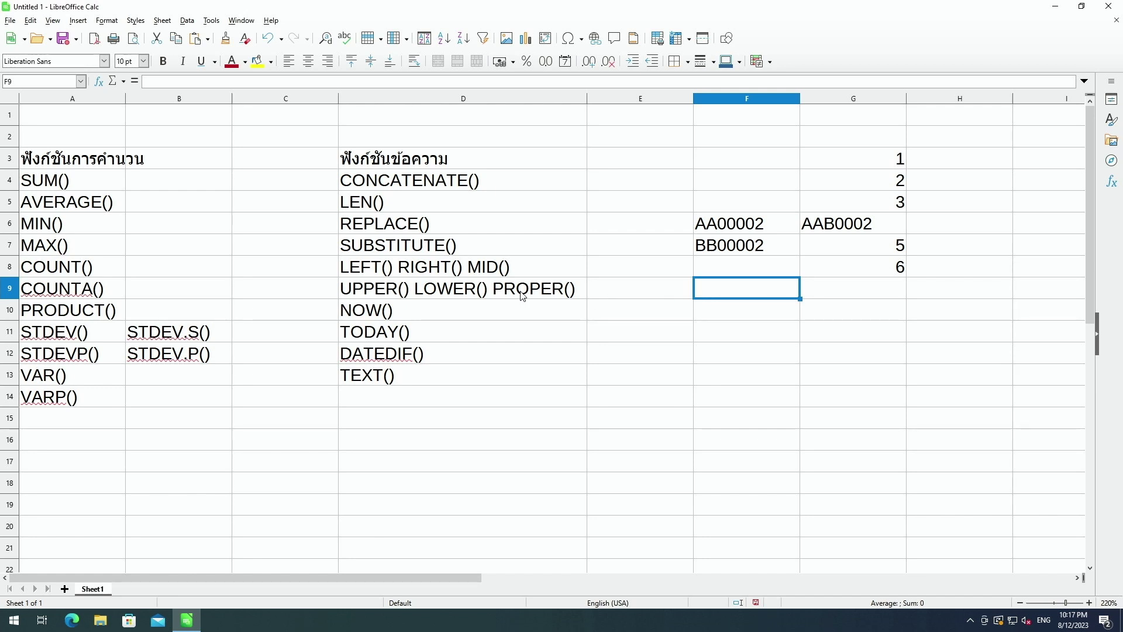
{"action": "left_click", "coordinate": [402, 294]}
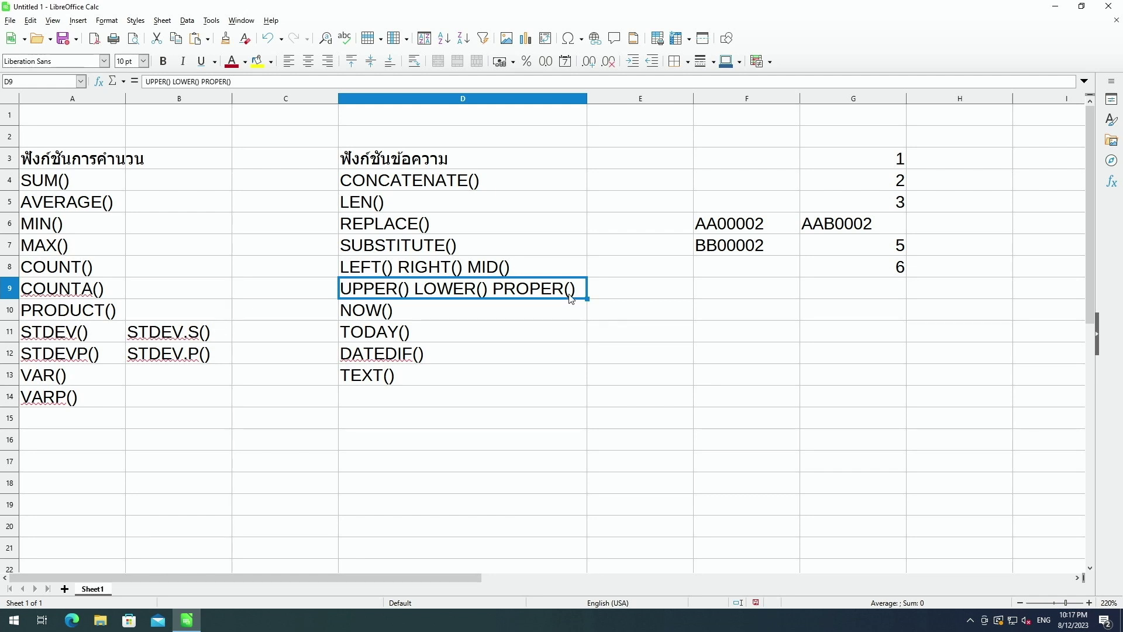
Examine the NOW and TODAY entries in D10 and D11 with the blank cells in column F beside them
{"action": "left_click", "coordinate": [549, 310]}
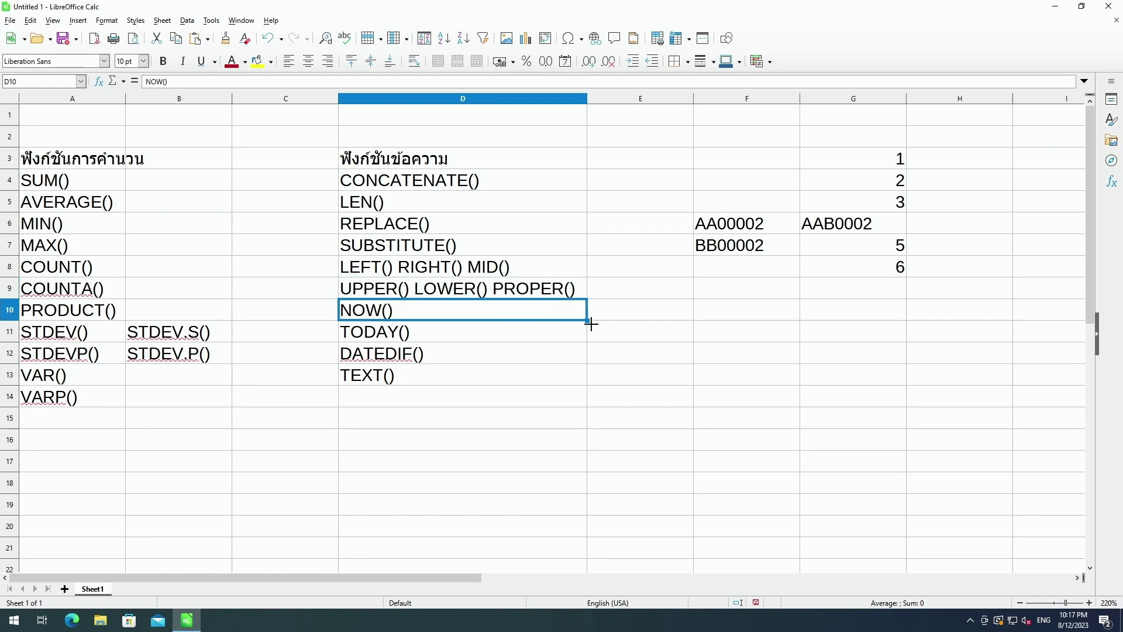
{"action": "left_click", "coordinate": [693, 320]}
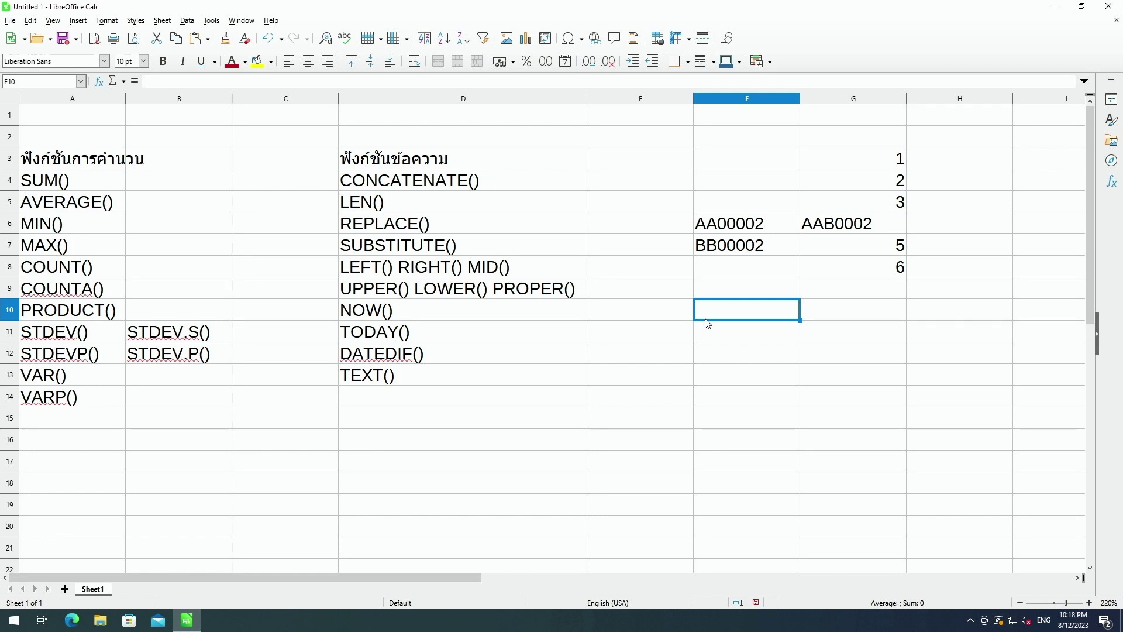
{"action": "left_click", "coordinate": [567, 314]}
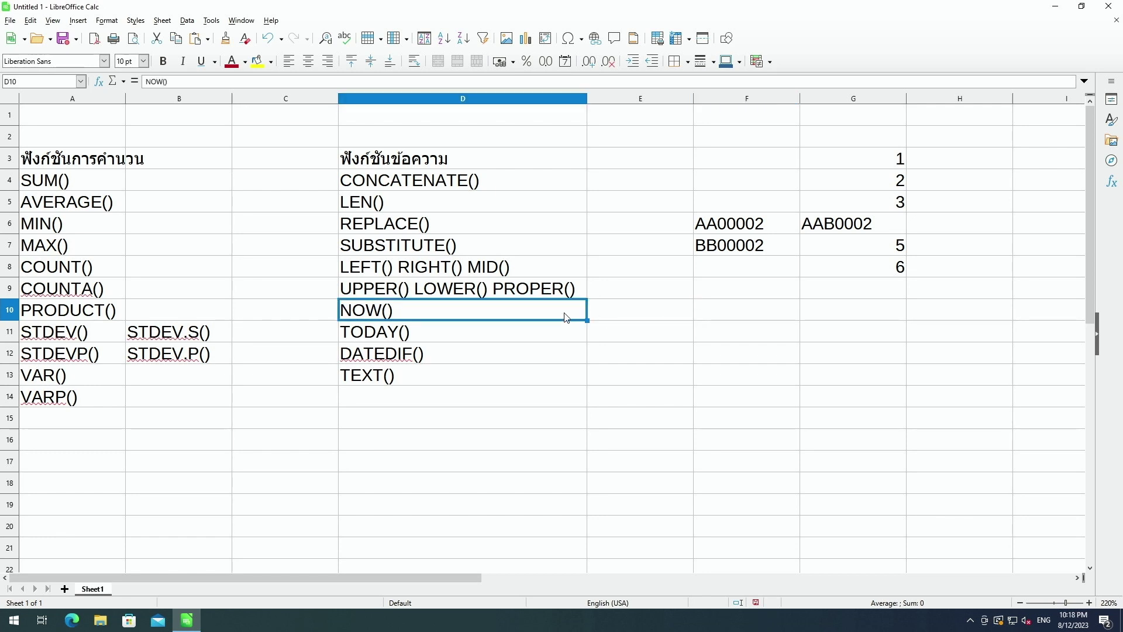
{"action": "left_click", "coordinate": [566, 333]}
{"action": "left_click", "coordinate": [711, 341]}
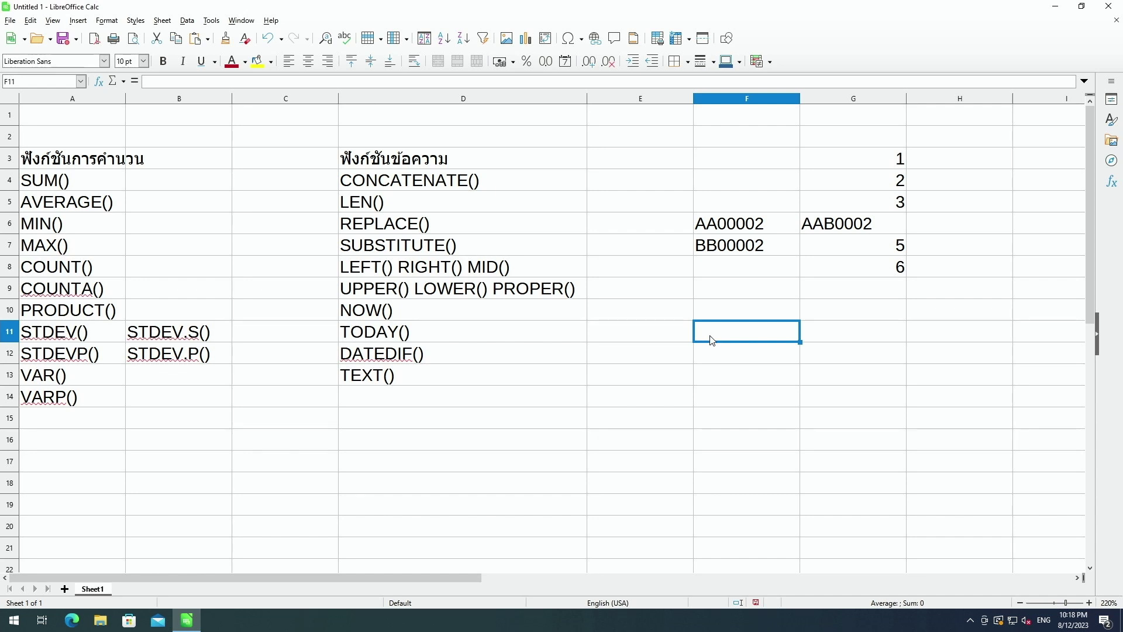
Examine the DATEDIF entry in D12 with its blank cell F12, and the TEXT entry in D13
{"action": "left_click", "coordinate": [540, 355]}
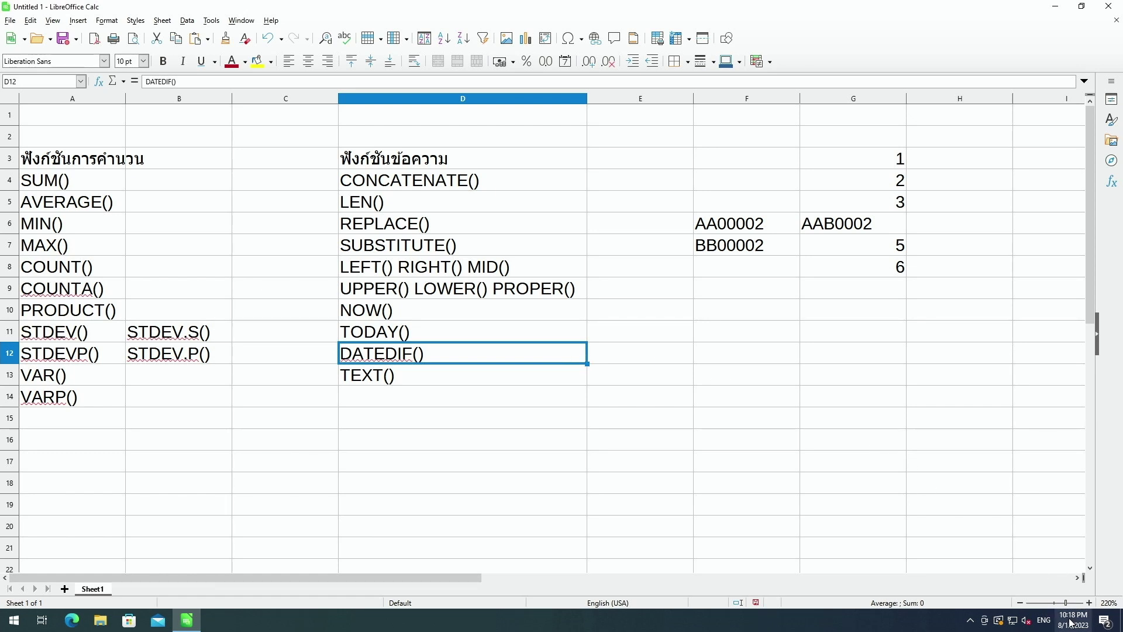
{"action": "left_click", "coordinate": [766, 362]}
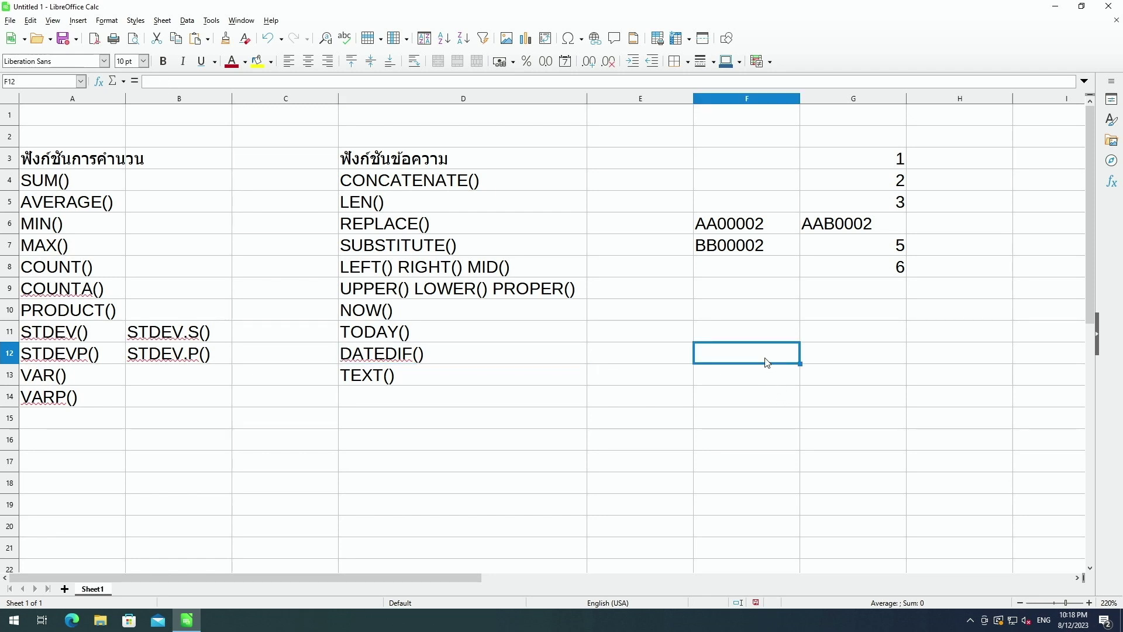
{"action": "left_click", "coordinate": [563, 358]}
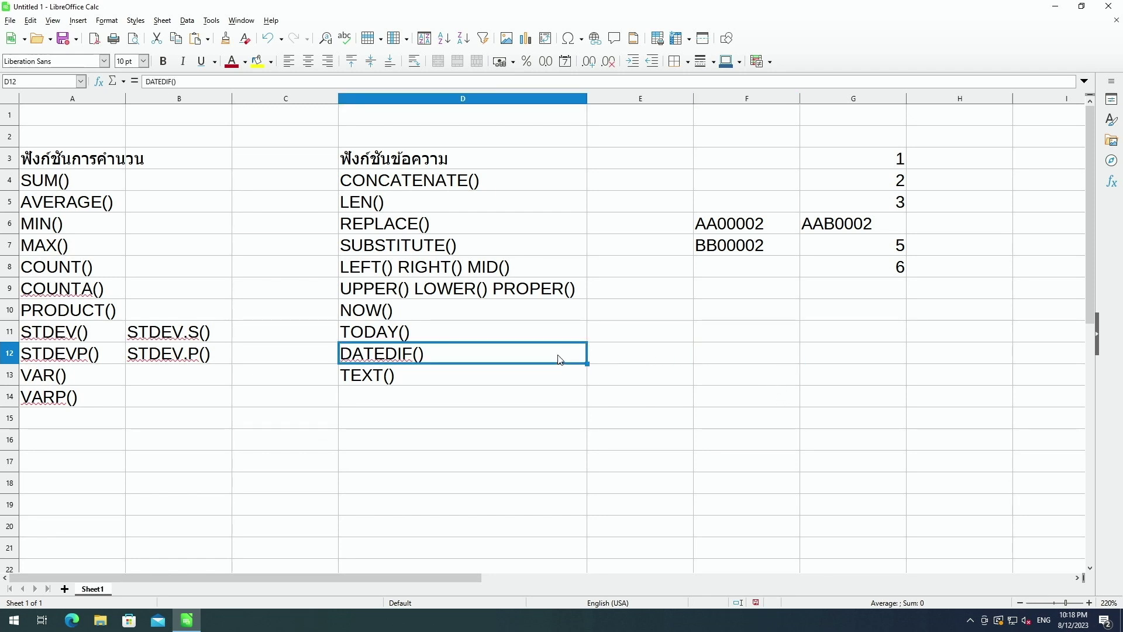
{"action": "left_click", "coordinate": [700, 361]}
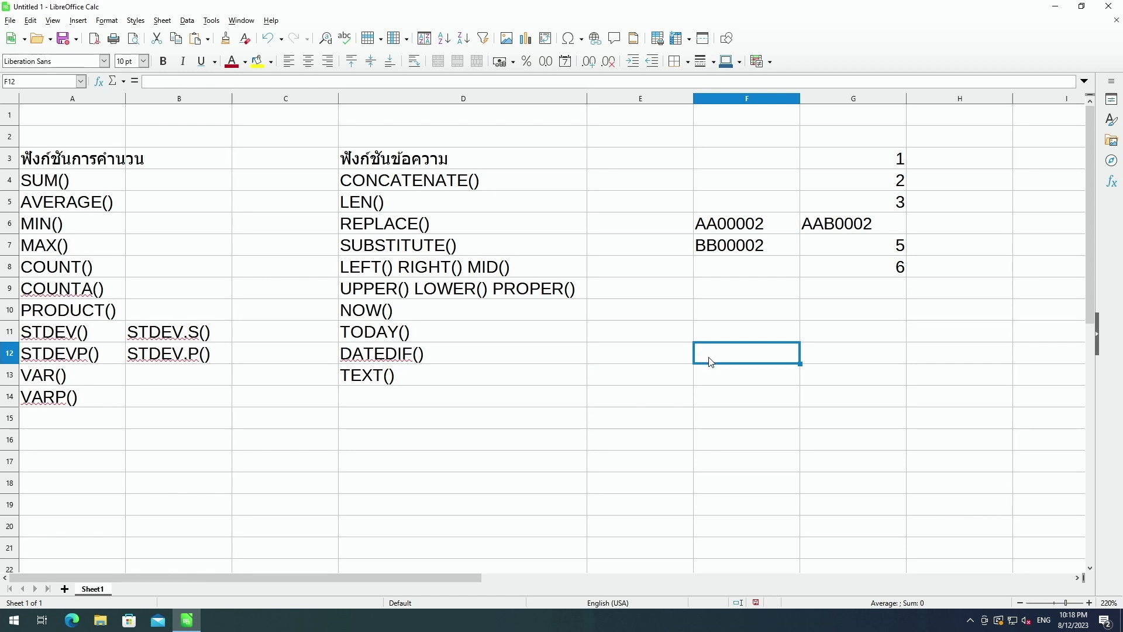
{"action": "left_click", "coordinate": [548, 363]}
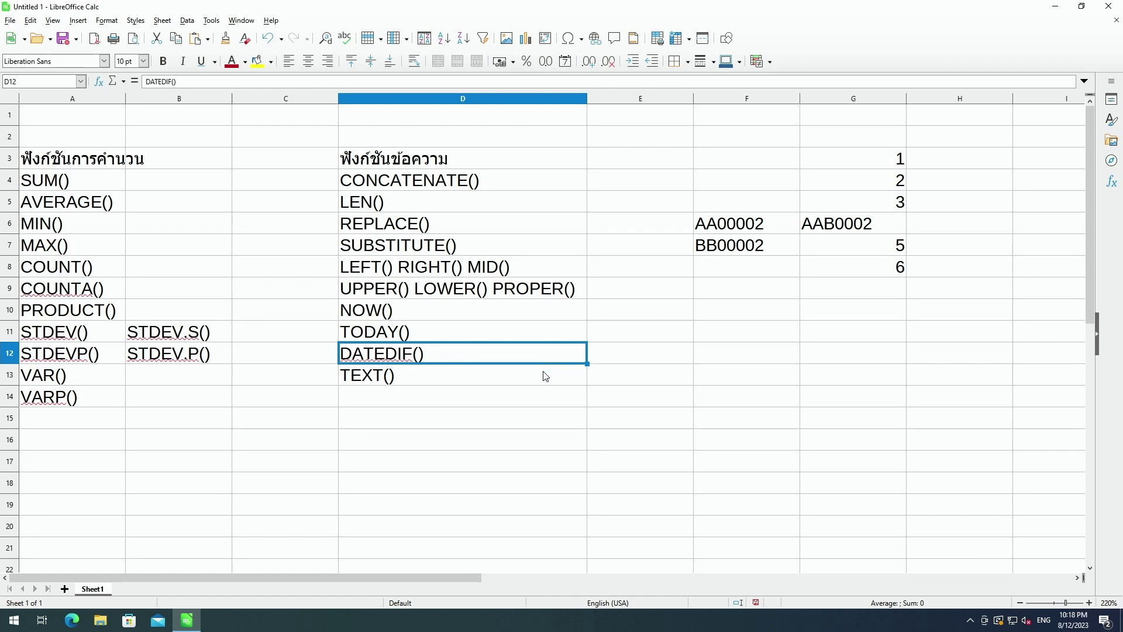
{"action": "left_click", "coordinate": [543, 377]}
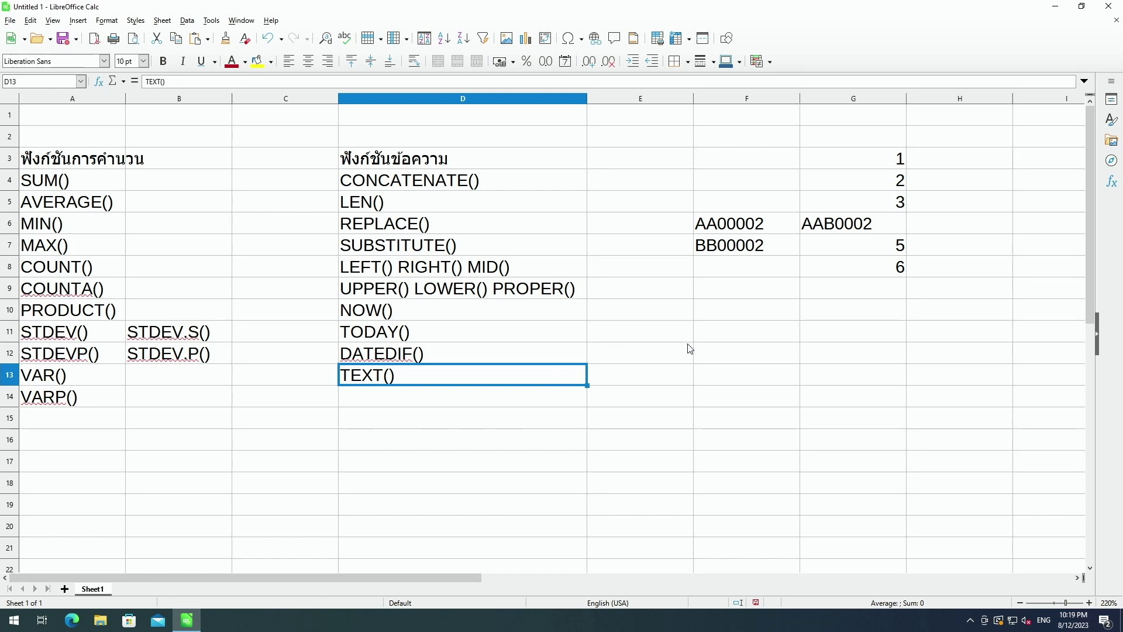
Enter =TODAY() in cell F11, in the row of the TODAY entry
{"action": "left_click", "coordinate": [709, 338]}
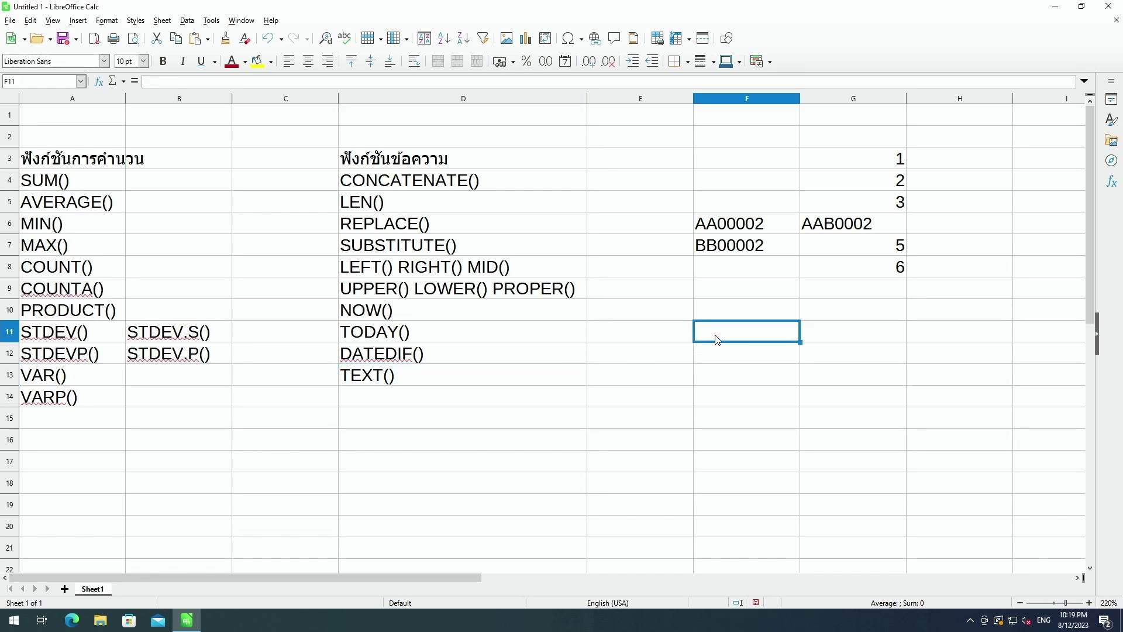
{"action": "type", "text": "=TODAY()"}
{"action": "key", "text": "Return"}
{"action": "left_click", "coordinate": [718, 335]}
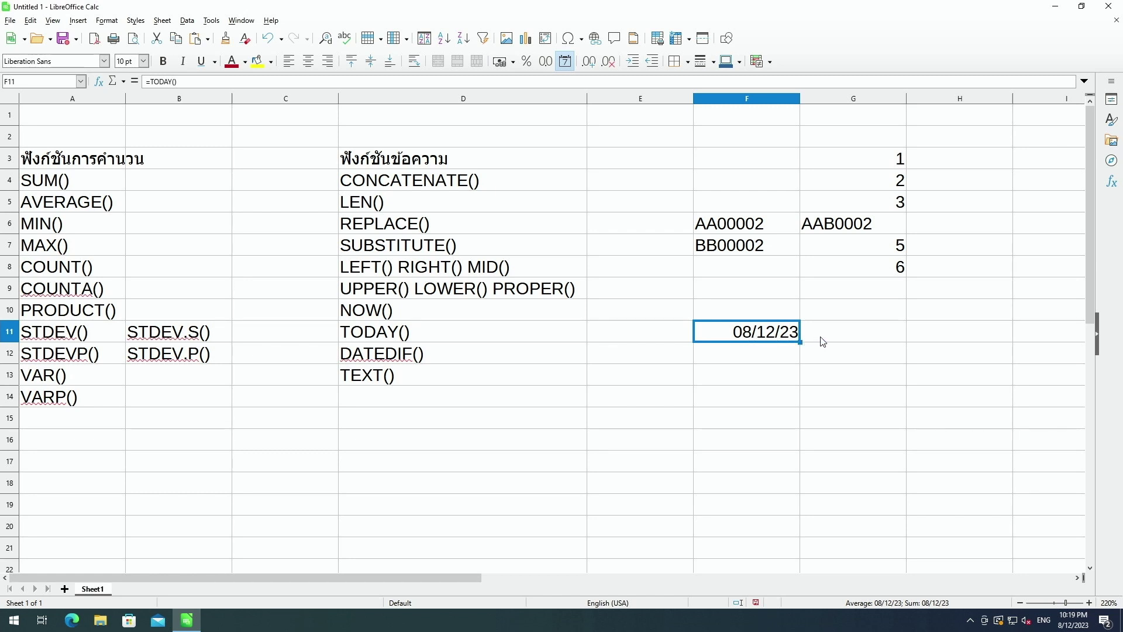
Enter =CONCATENATE("TODAY :",TODAY()) in cell F13, in the row of the TEXT entry
{"action": "left_click", "coordinate": [519, 188]}
{"action": "left_click", "coordinate": [755, 337]}
{"action": "left_click", "coordinate": [502, 384]}
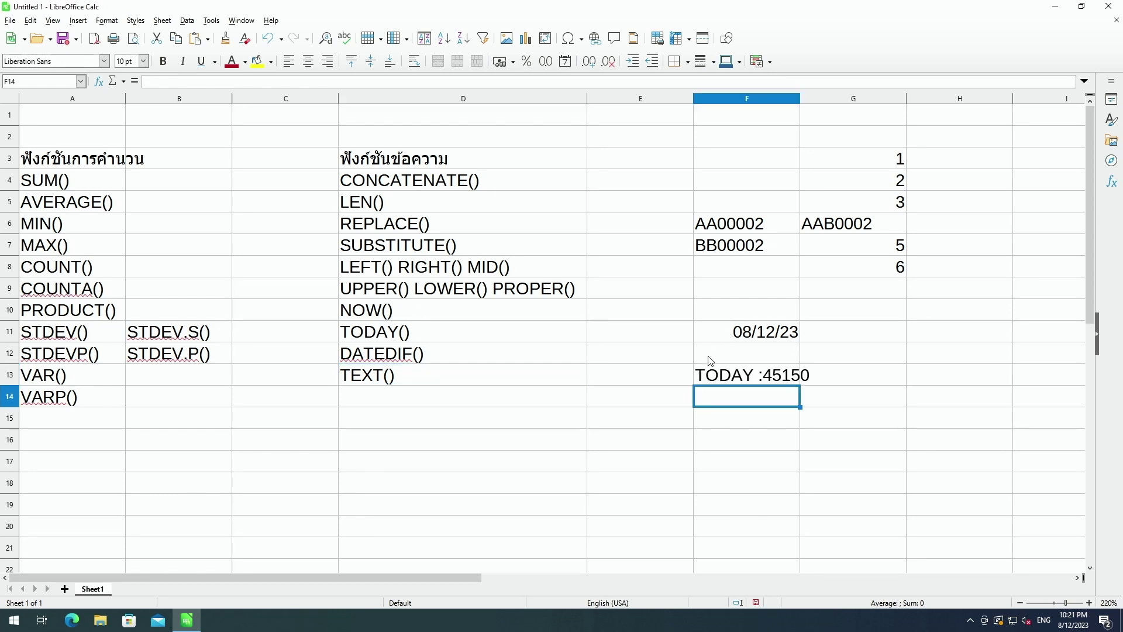
Examine the CONCATENATE formula in F13 and compare its output with the date in F11
{"action": "left_click", "coordinate": [714, 378]}
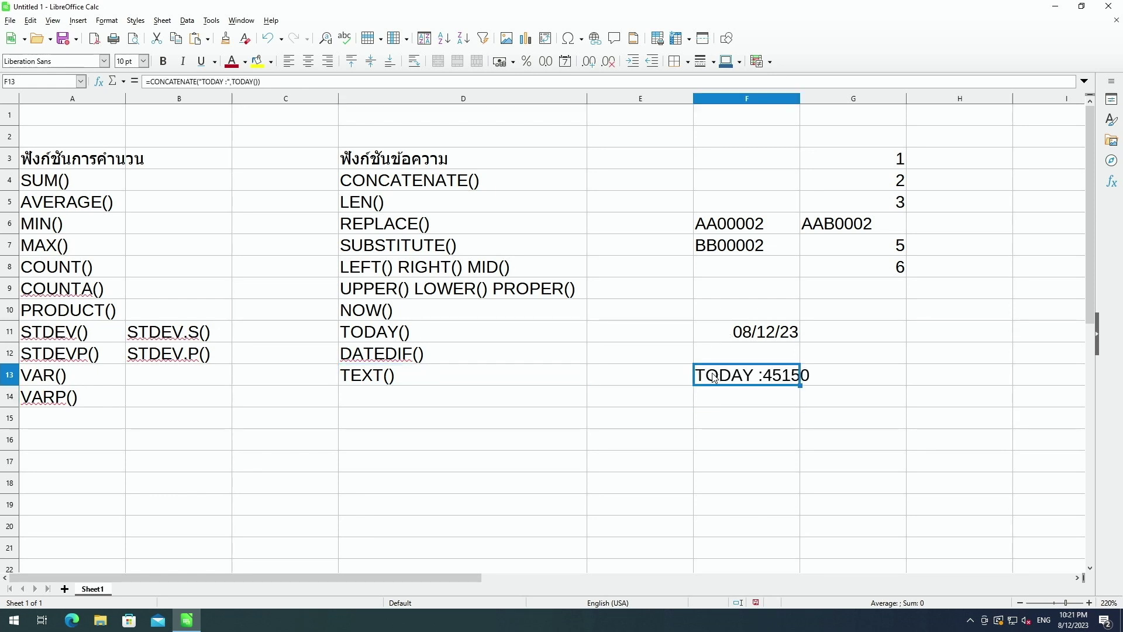
{"action": "double_click", "coordinate": [714, 378]}
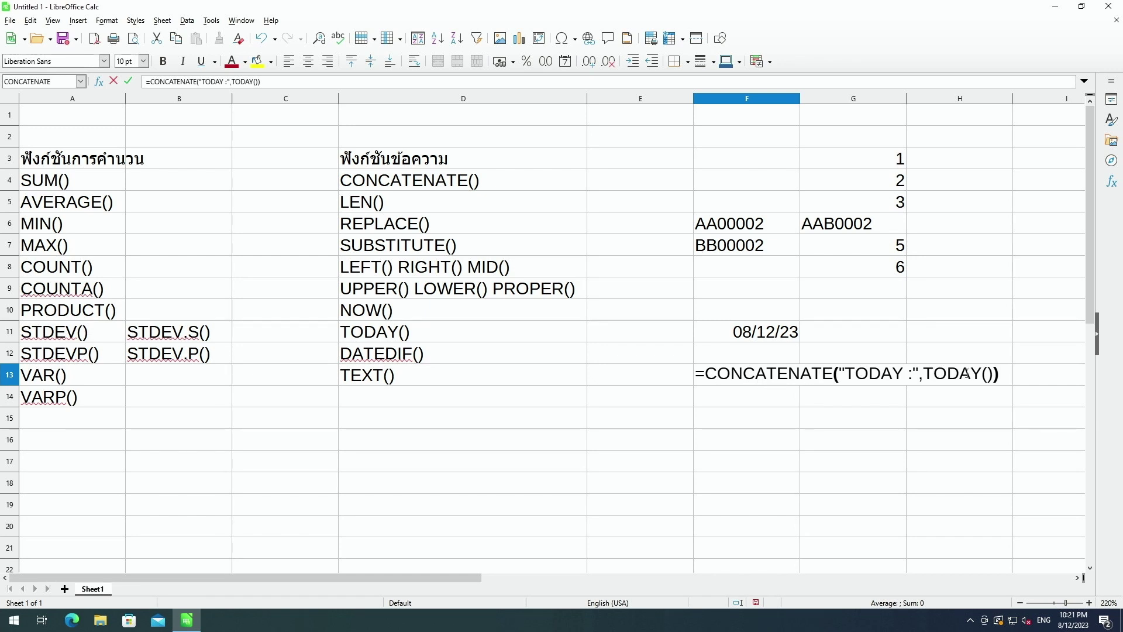
{"action": "left_click", "coordinate": [1003, 373]}
{"action": "key", "text": "Return"}
{"action": "left_click", "coordinate": [782, 334]}
{"action": "left_click", "coordinate": [786, 380]}
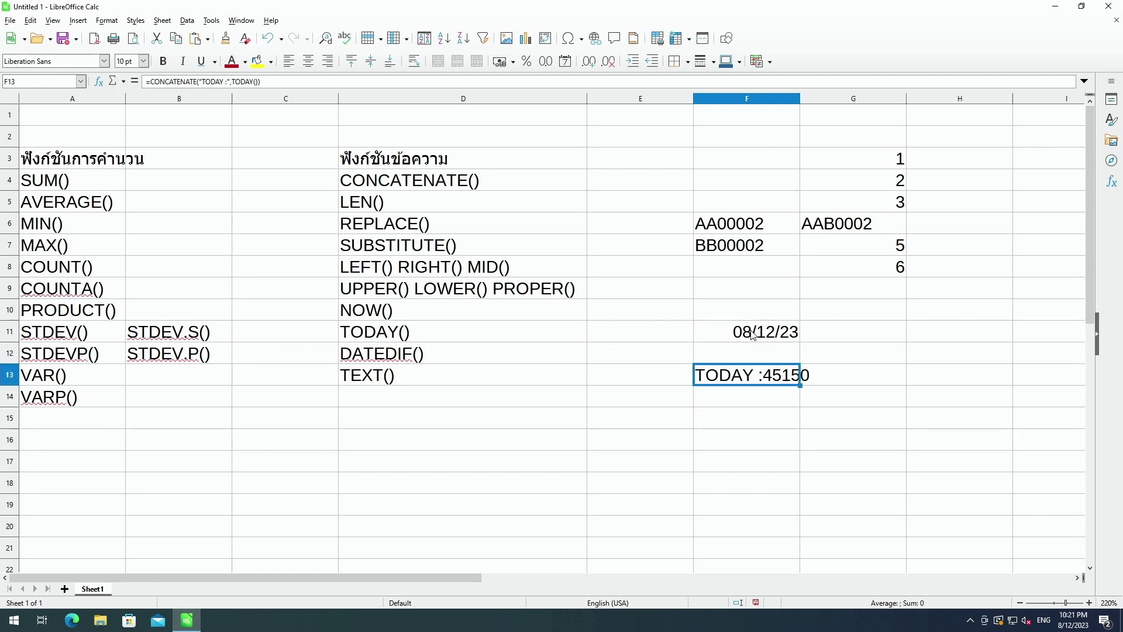
{"action": "left_click", "coordinate": [783, 391]}
{"action": "left_click", "coordinate": [779, 376]}
Change the formula in F13 to =CONCATENATE("TODAY :",TEXT(TODAY(),"dd/mm/yyyy"))
{"action": "left_click", "coordinate": [498, 378]}
{"action": "left_click", "coordinate": [716, 383]}
{"action": "double_click", "coordinate": [716, 383]}
{"action": "key", "text": "Return"}
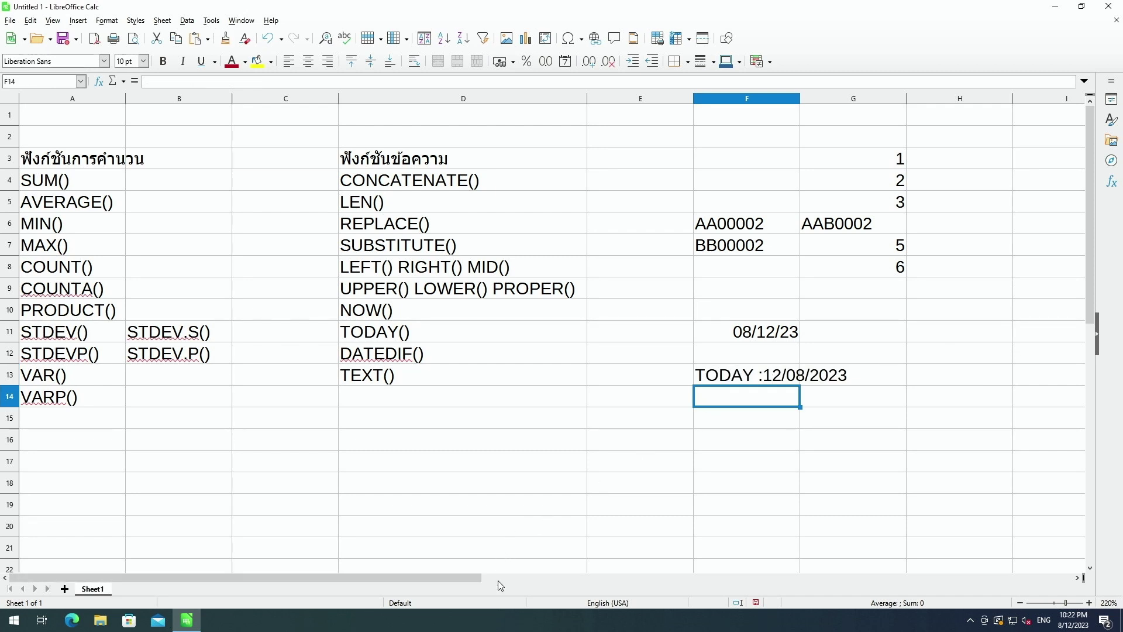
Examine the CONCATENATE formula in F13, especially the "dd/mm/yyyy" format argument of TEXT, and compare it with the cell's output
{"action": "left_click_drag", "start_coordinate": [479, 578], "coordinate": [521, 581]}
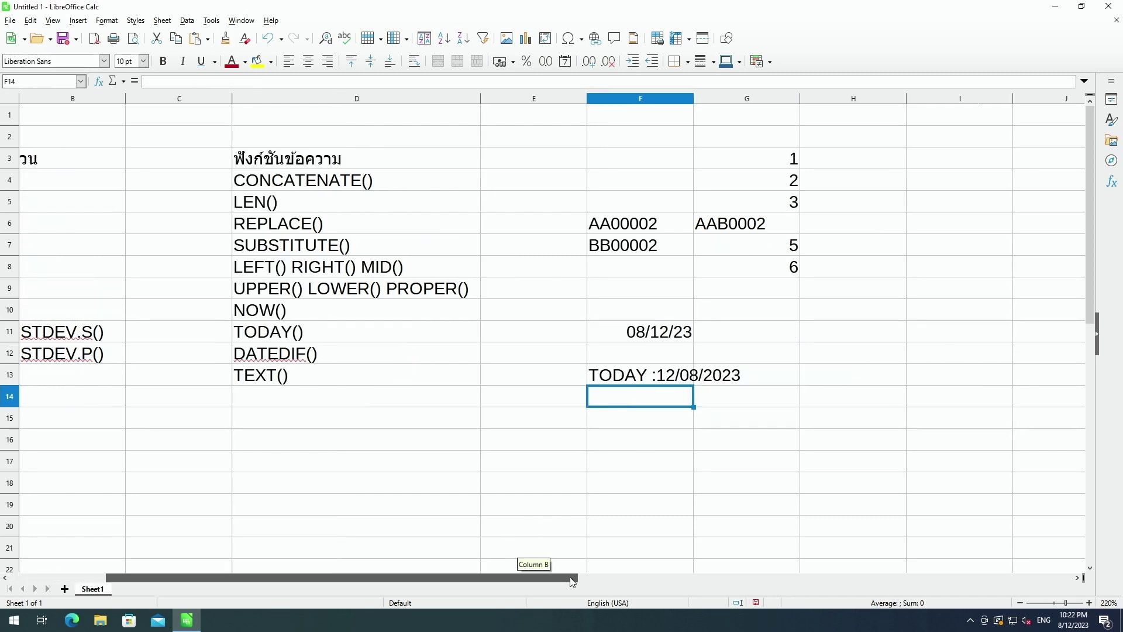
{"action": "double_click", "coordinate": [602, 374]}
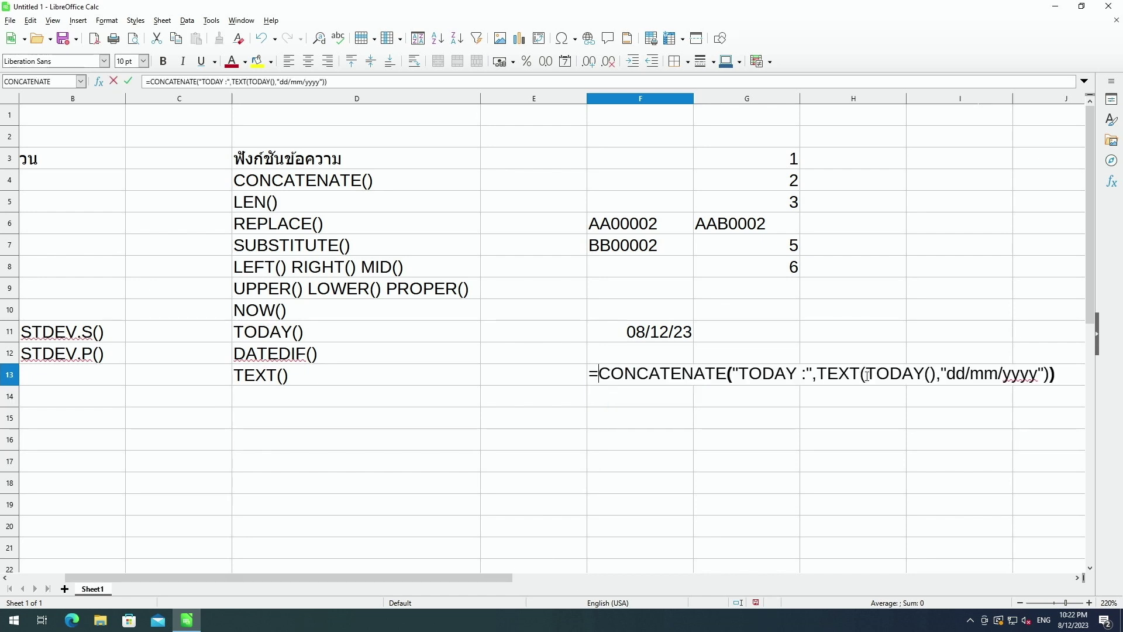
{"action": "left_click_drag", "start_coordinate": [867, 375], "coordinate": [1040, 373]}
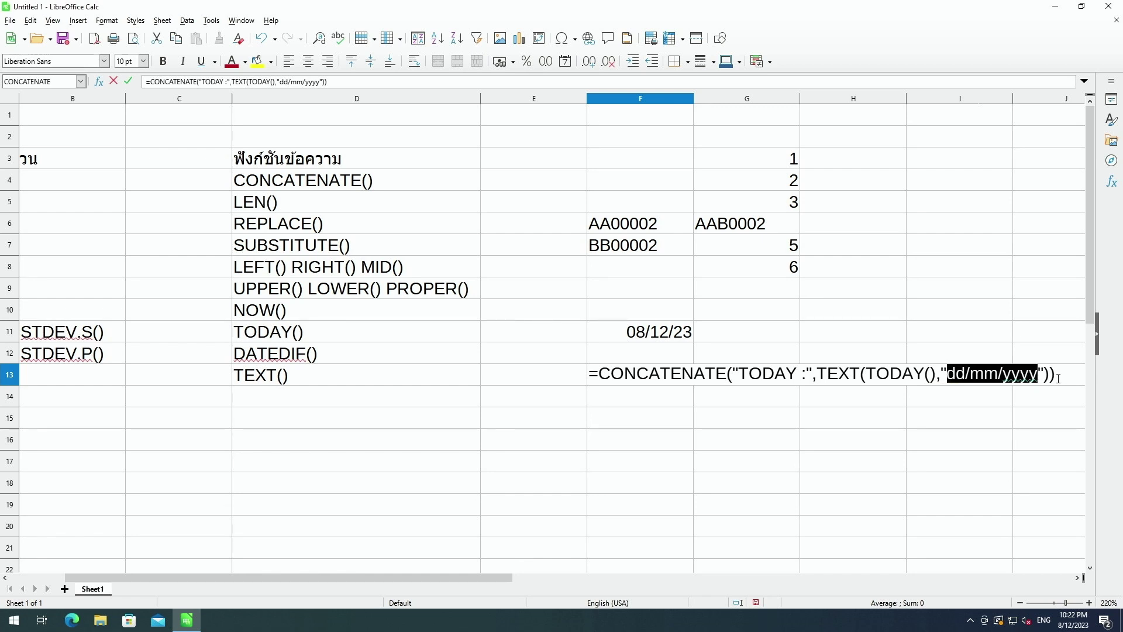
{"action": "left_click", "coordinate": [1060, 377]}
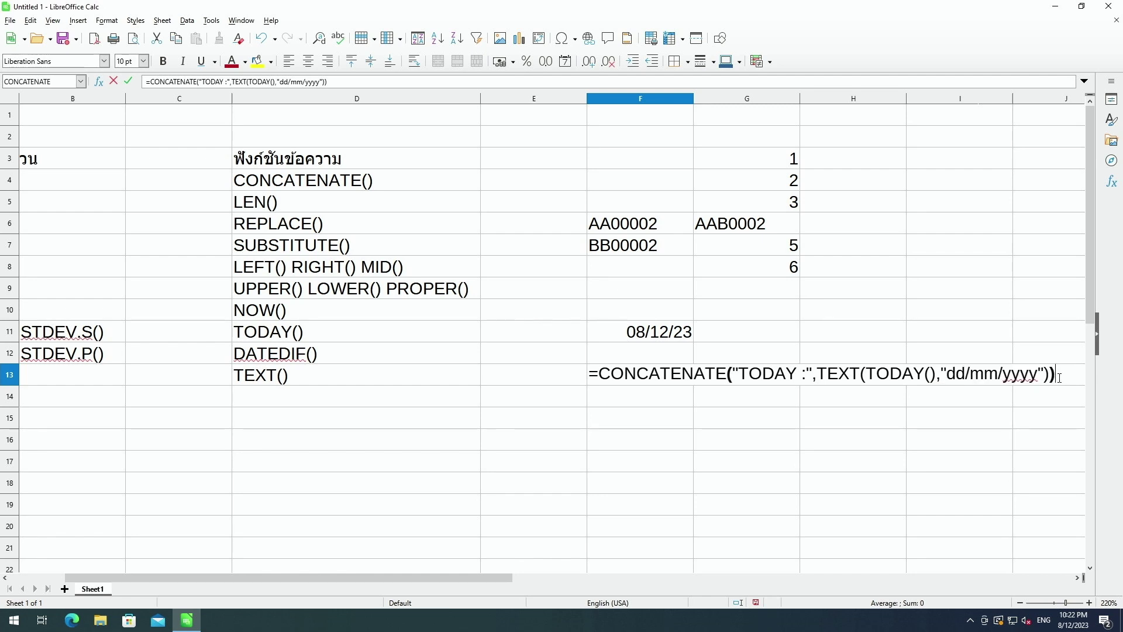
{"action": "key", "text": "Return"}
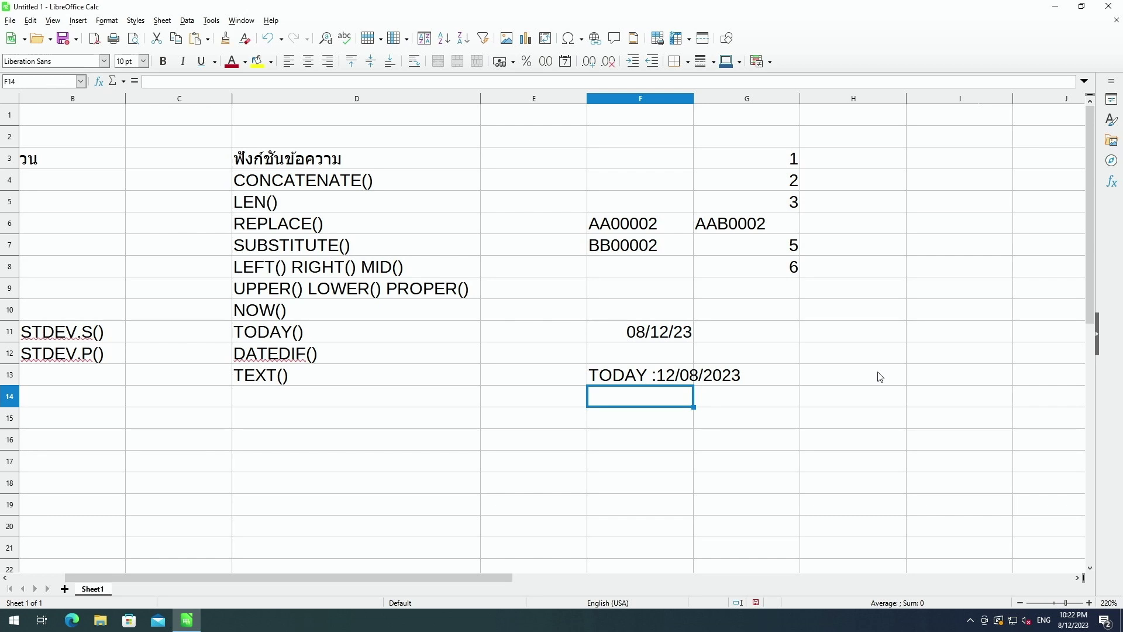
{"action": "left_click", "coordinate": [677, 381]}
{"action": "left_click", "coordinate": [709, 382]}
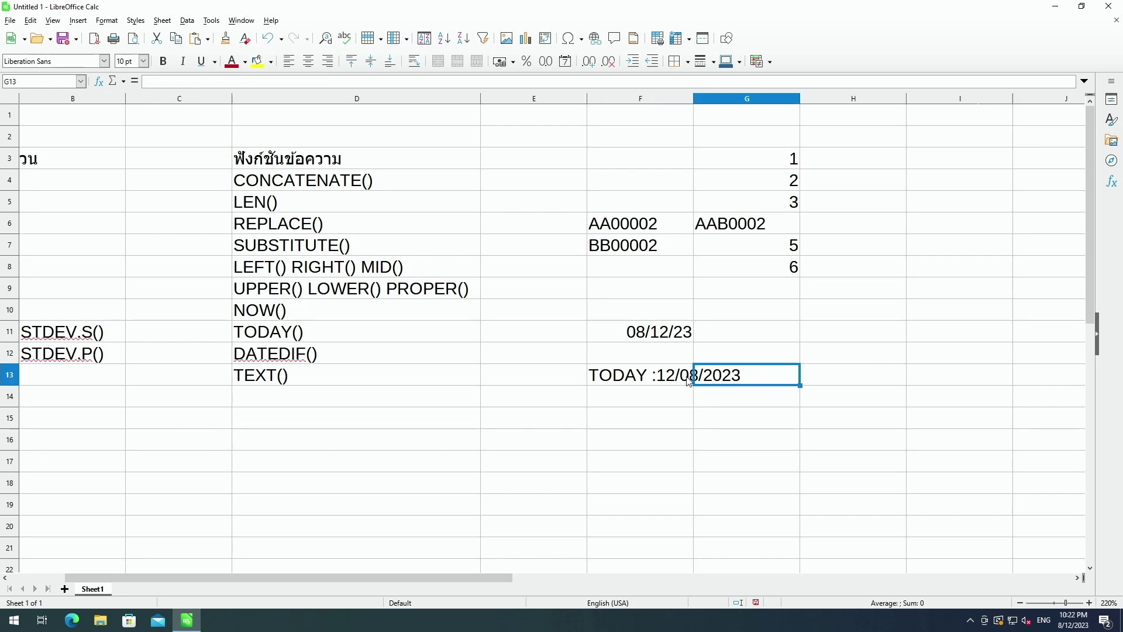
{"action": "left_click", "coordinate": [688, 380]}
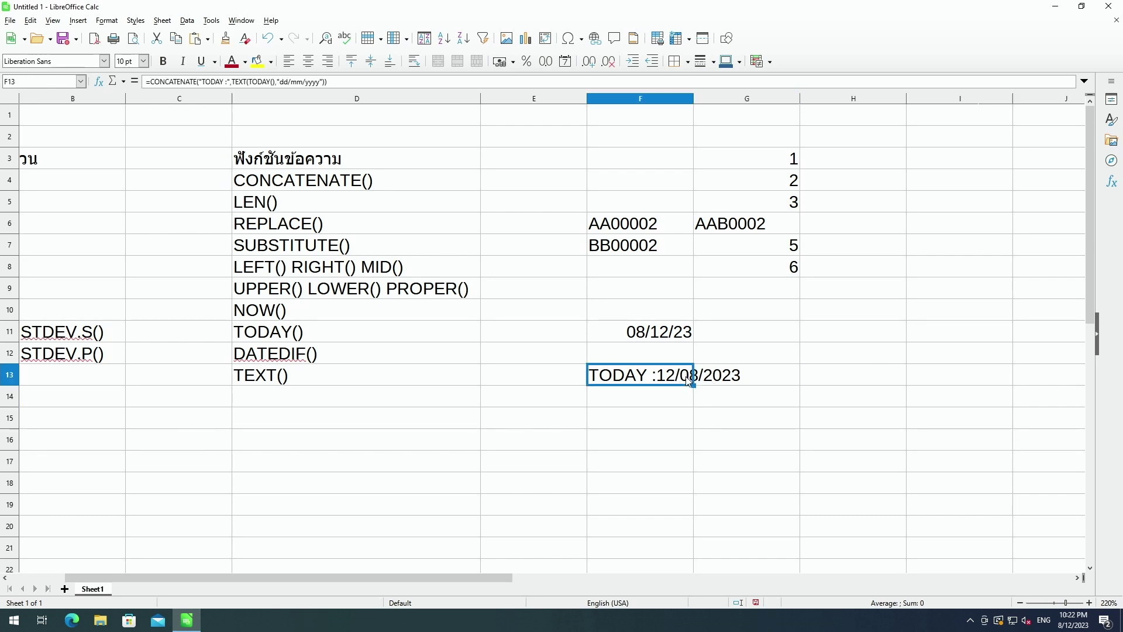
{"action": "left_click", "coordinate": [640, 396]}
{"action": "left_click", "coordinate": [416, 382]}
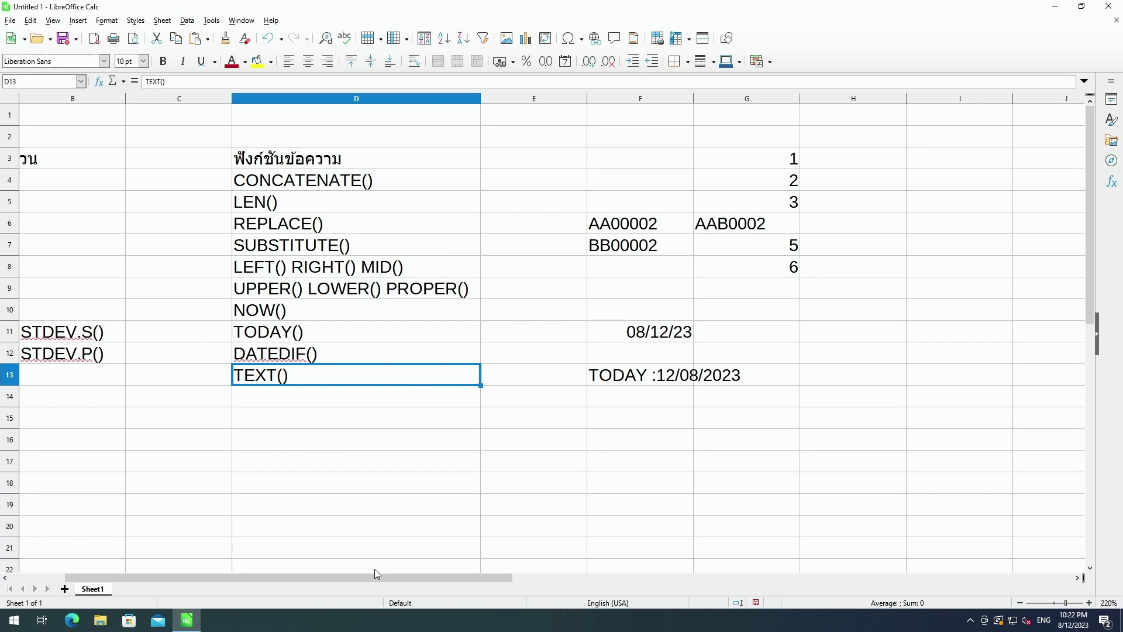
Add VLOOKUP() in D15 and HLOOKUP() in D16, below the list of text functions
{"action": "left_click_drag", "start_coordinate": [375, 575], "coordinate": [278, 559]}
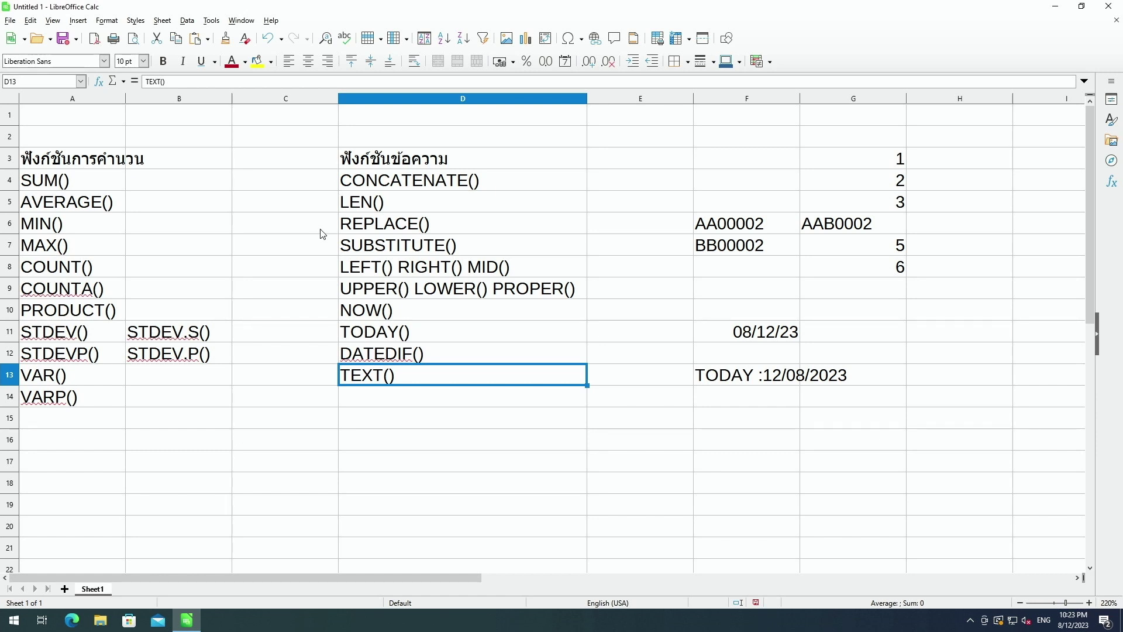
{"action": "scroll", "coordinate": [322, 234], "scroll_direction": "down", "scroll_amount": 2}
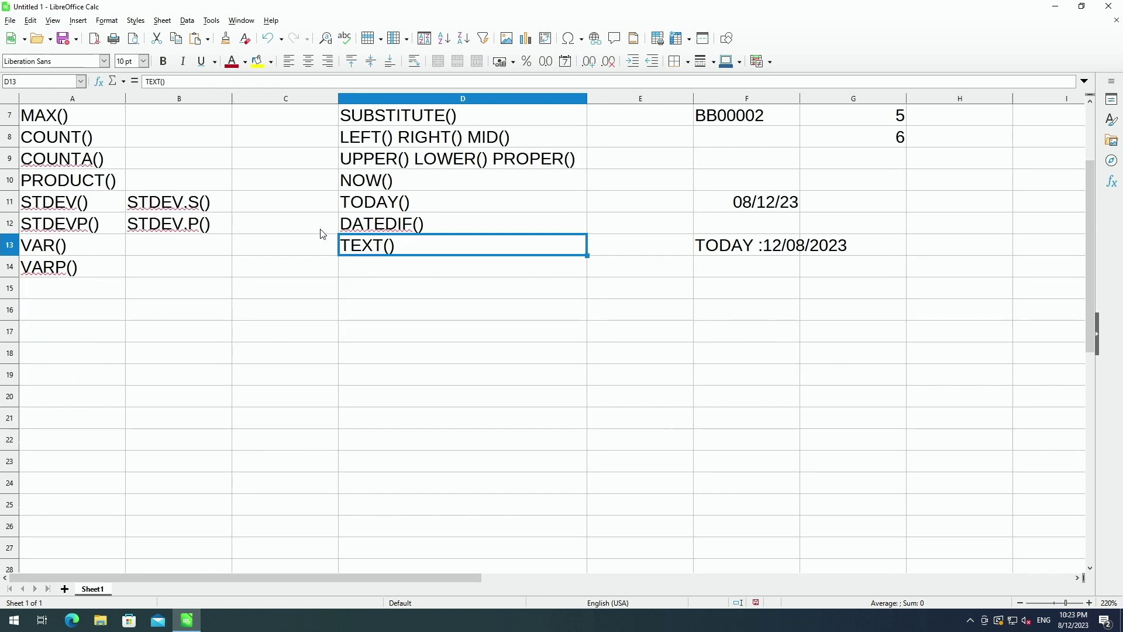
{"action": "scroll", "coordinate": [323, 234], "scroll_direction": "up", "scroll_amount": 2}
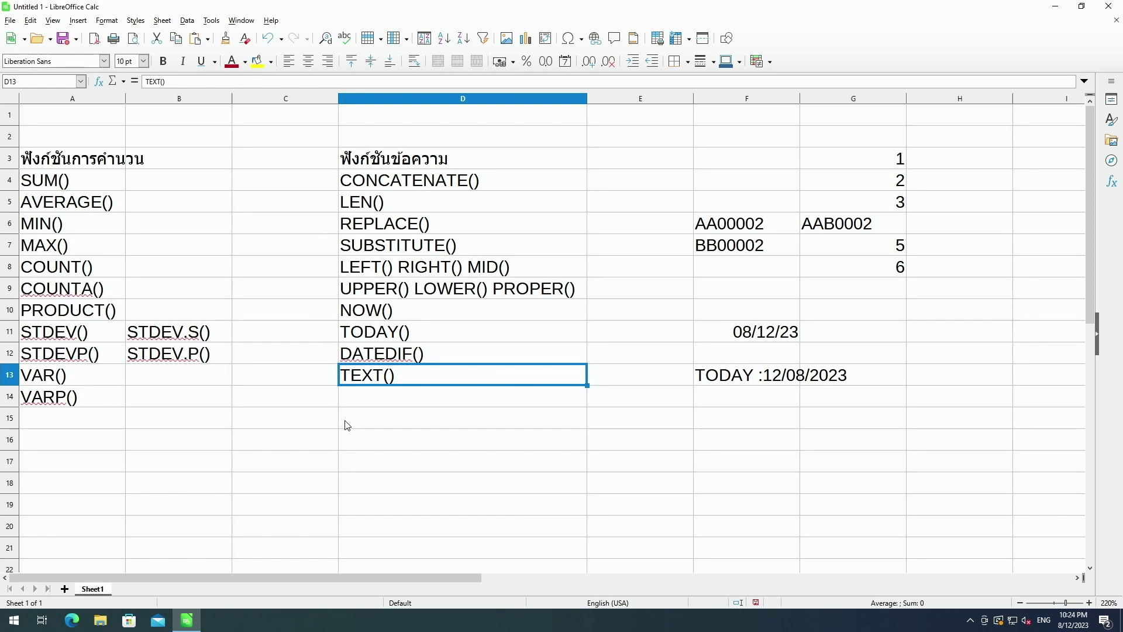
{"action": "left_click", "coordinate": [359, 429]}
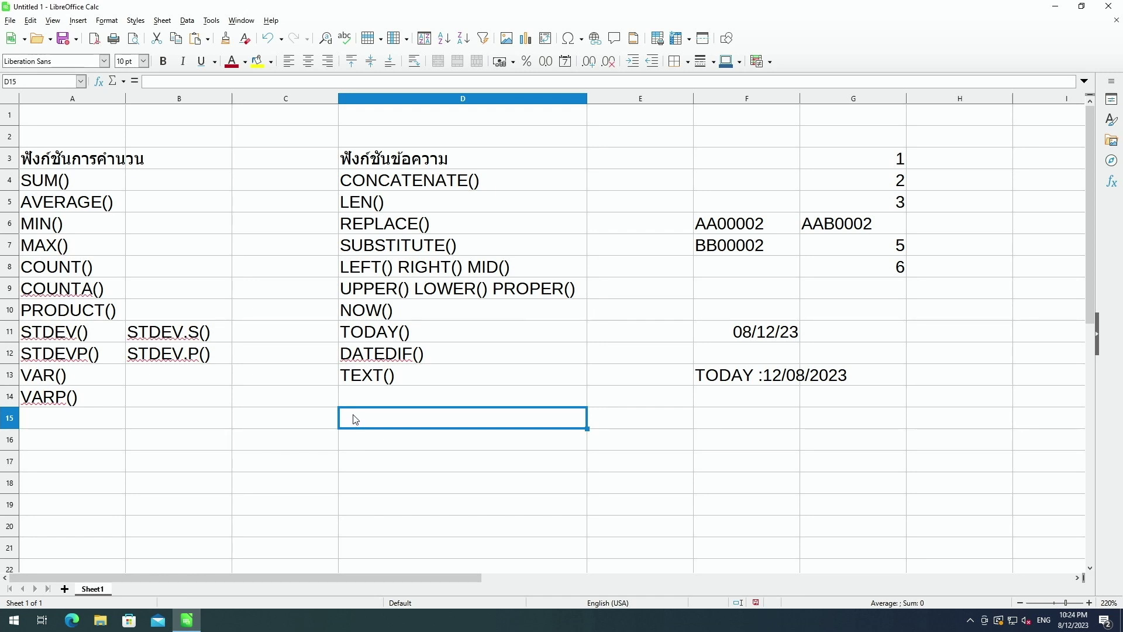
{"action": "type", "text": "VLOOKUP()"}
{"action": "key", "text": "Return"}
{"action": "type", "text": "HLOOKUP()"}
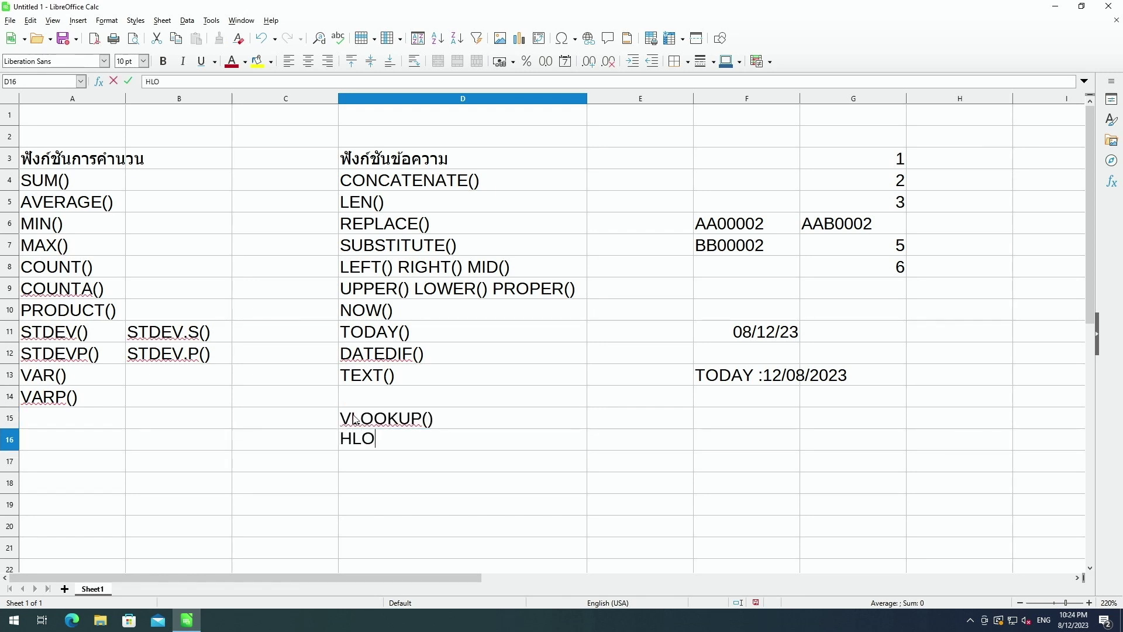
{"action": "left_click", "coordinate": [356, 420]}
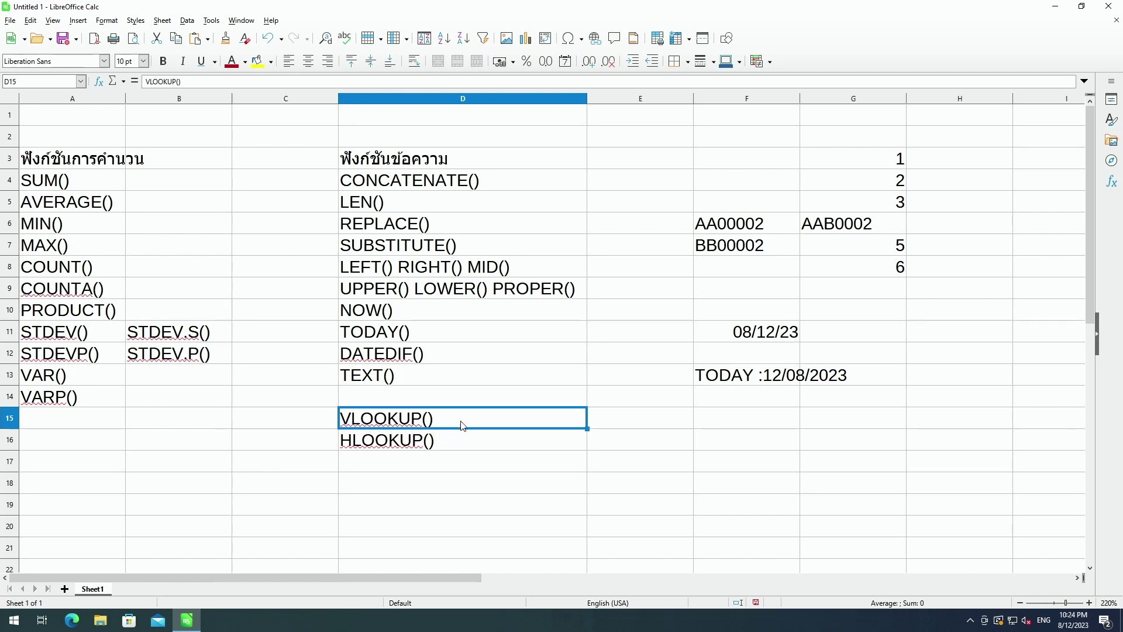
{"action": "left_click_drag", "start_coordinate": [459, 429], "coordinate": [458, 439]}
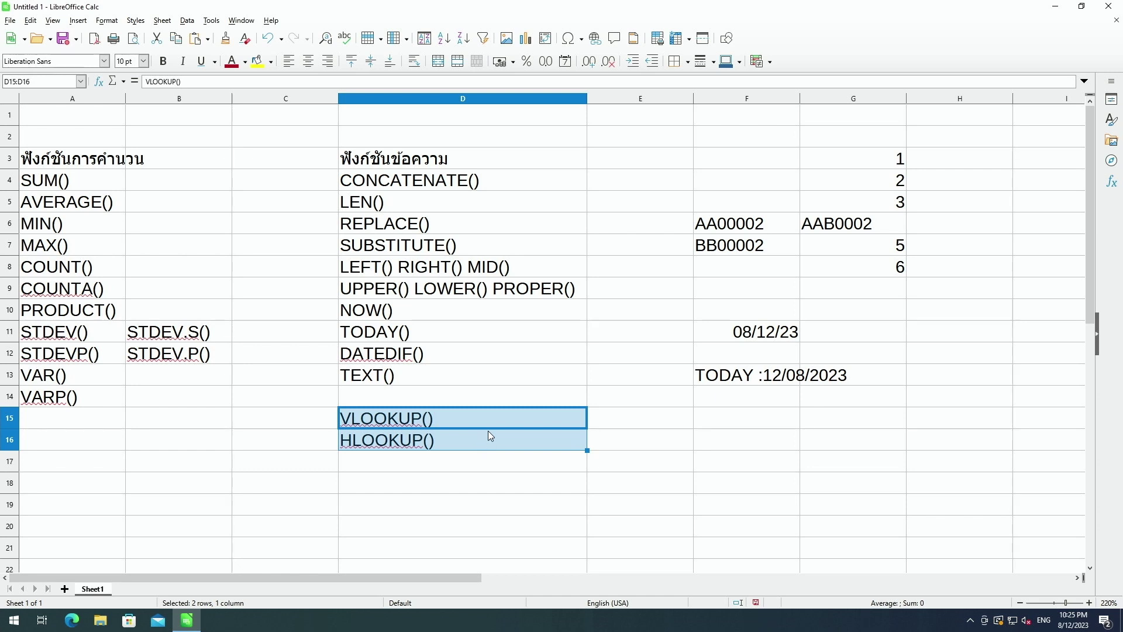
{"action": "left_click", "coordinate": [618, 423]}
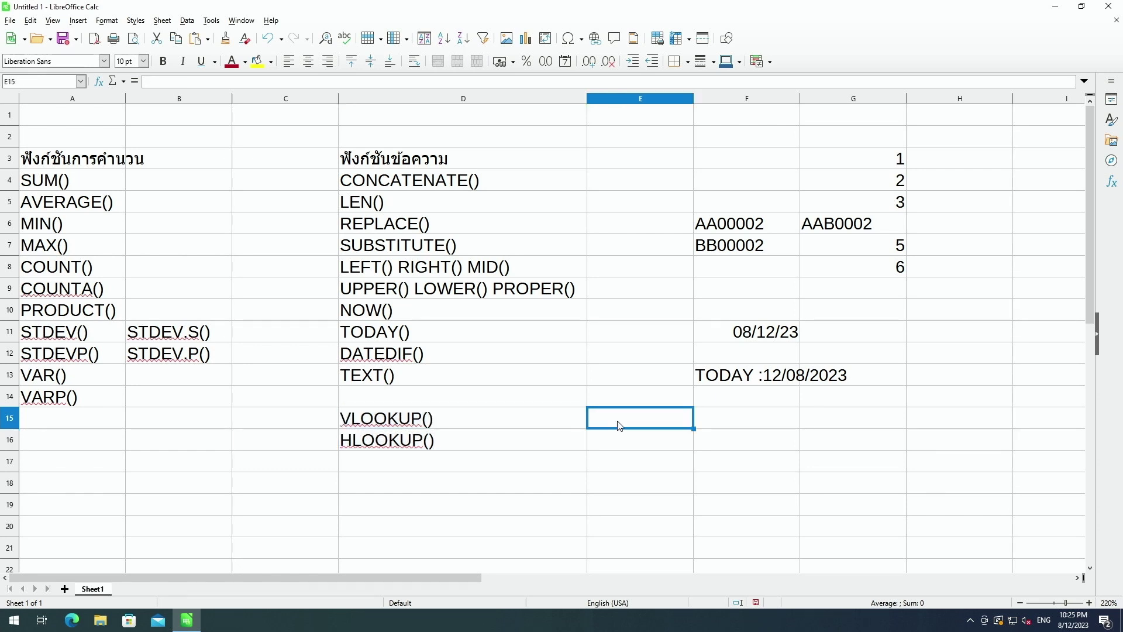